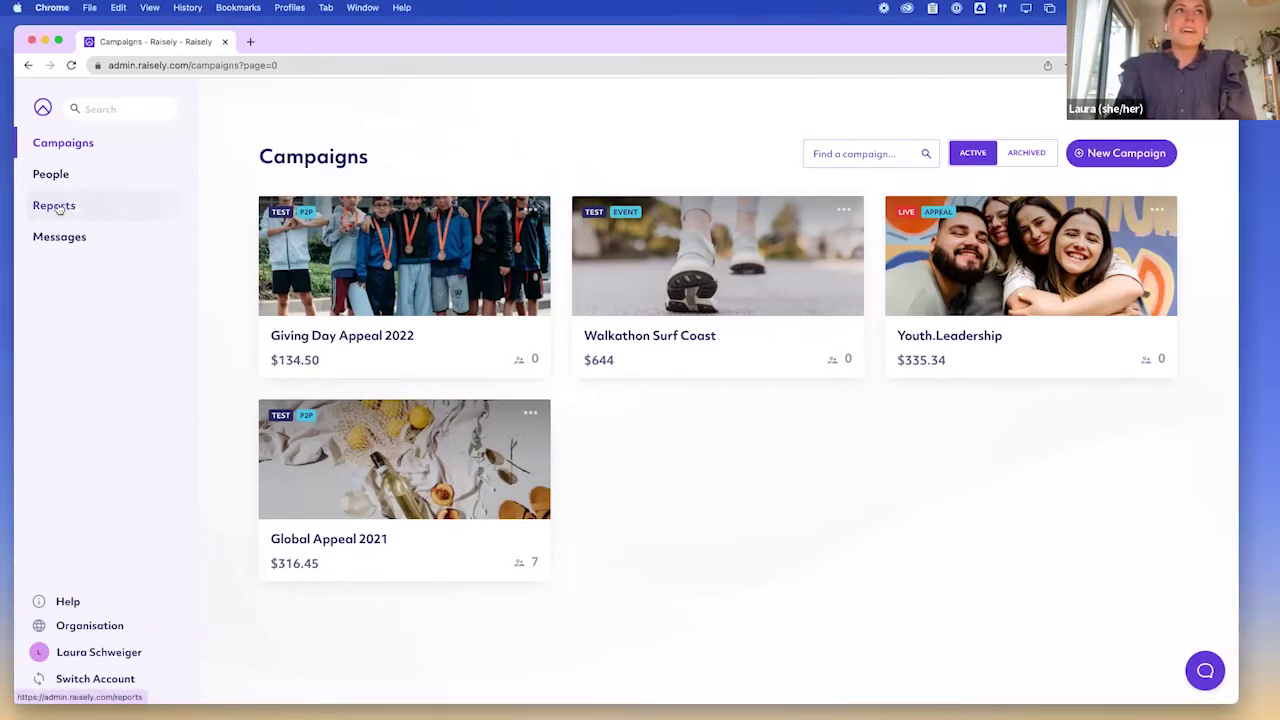
Open the saved reports and examine the All Donations report's details, selected campaigns, schedule and report history.
click(59, 206)
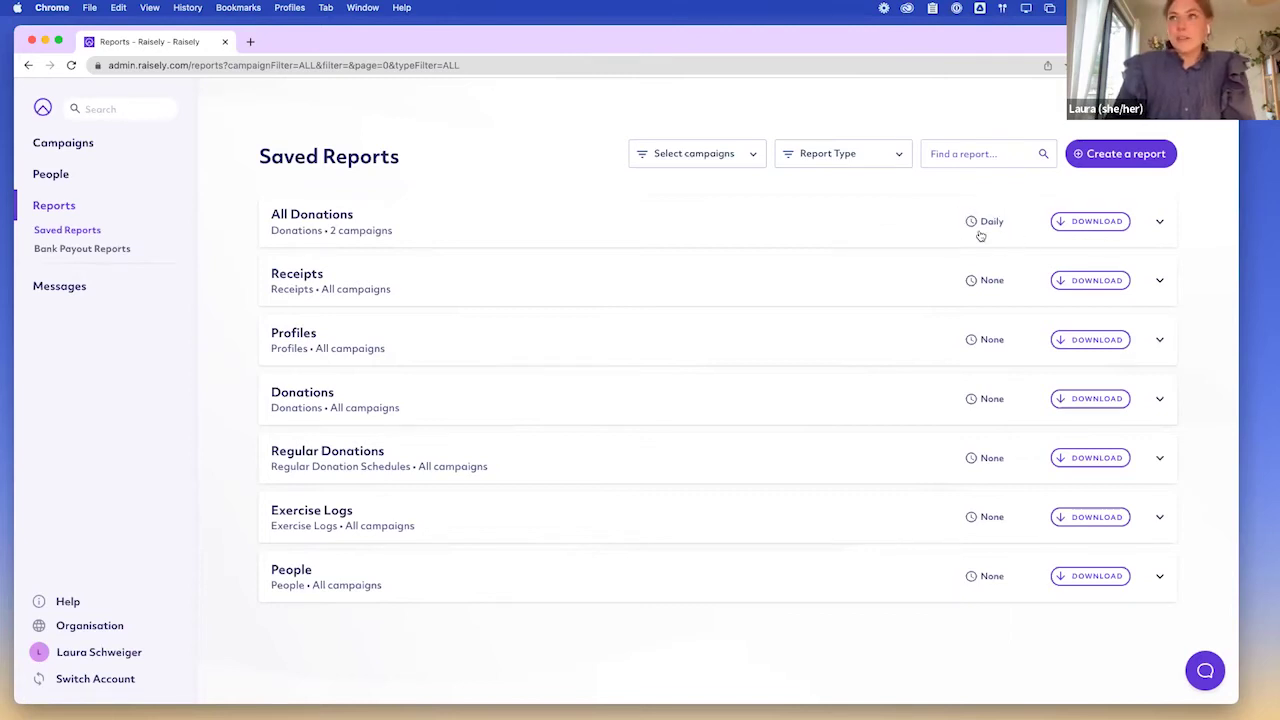
click(1158, 224)
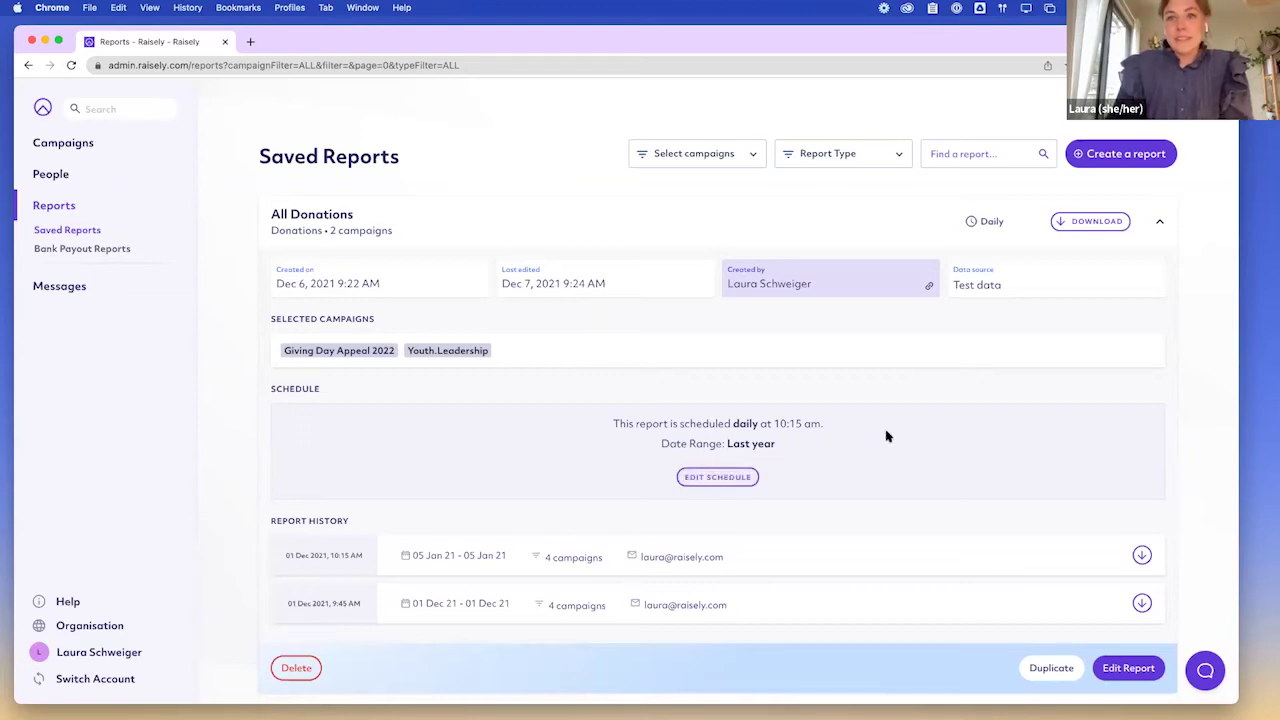
scroll(893, 436, down, 2)
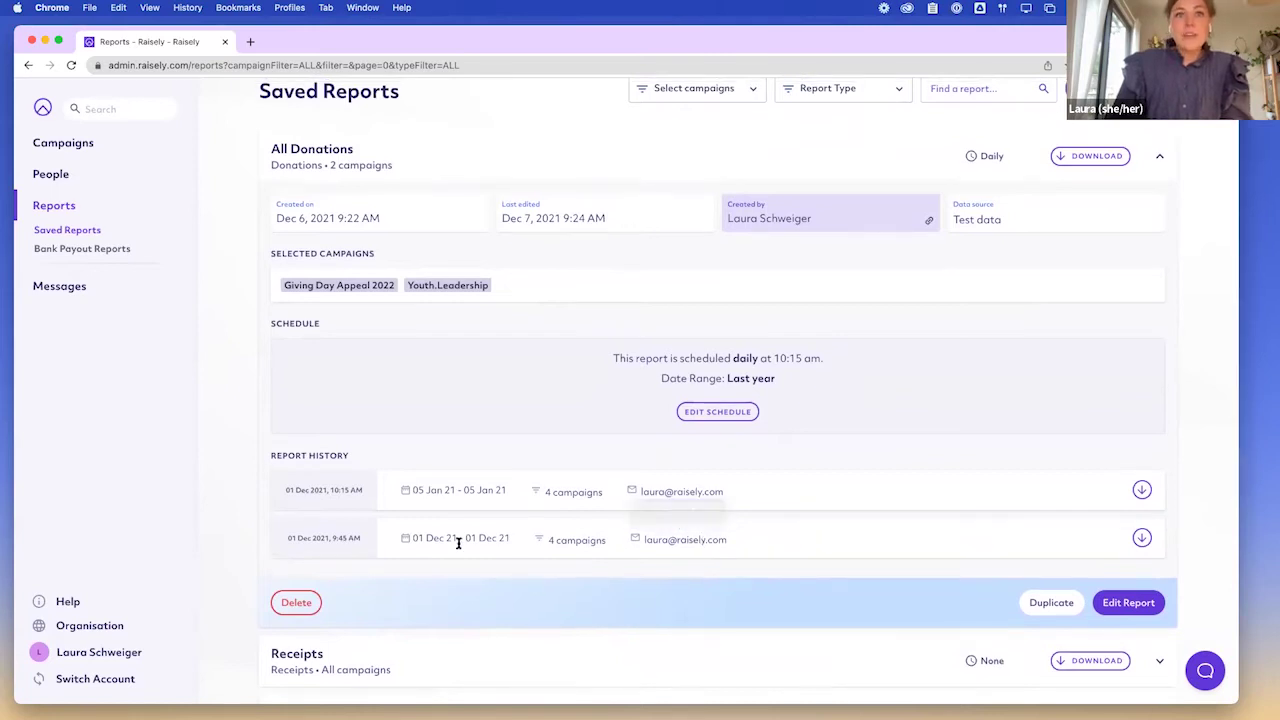
scroll(362, 544, up, 1)
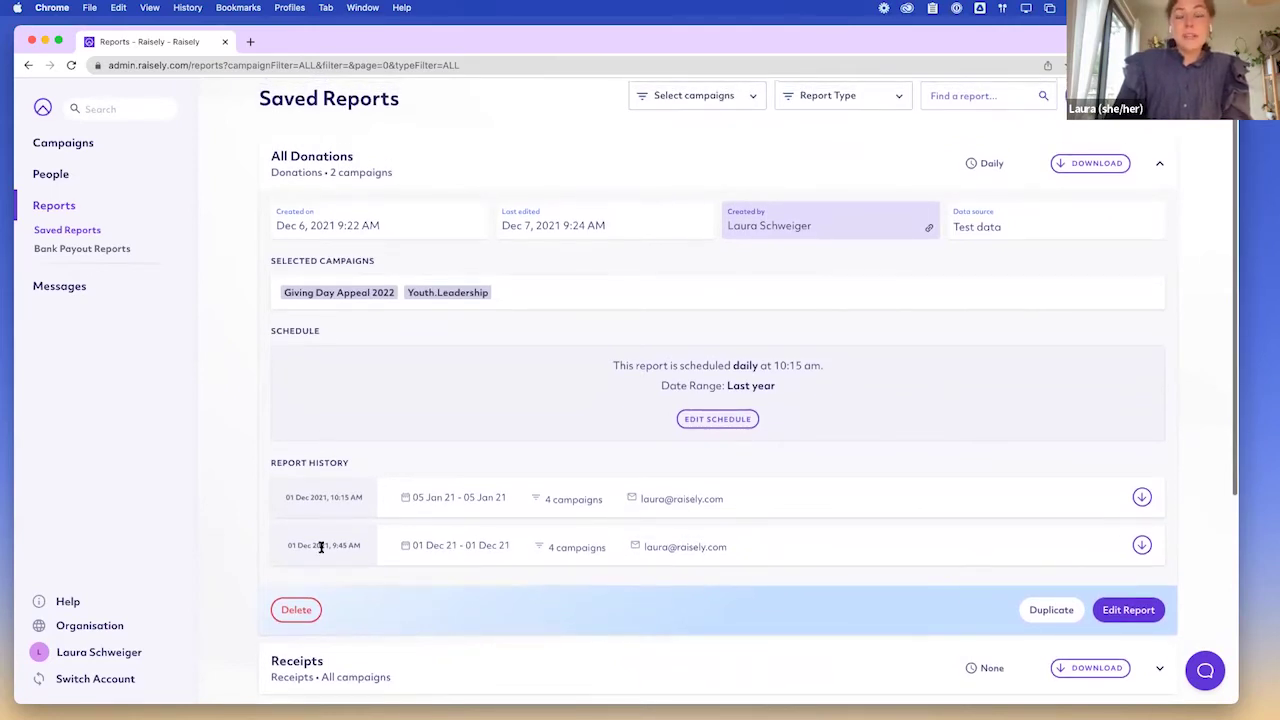
scroll(900, 552, down, 1)
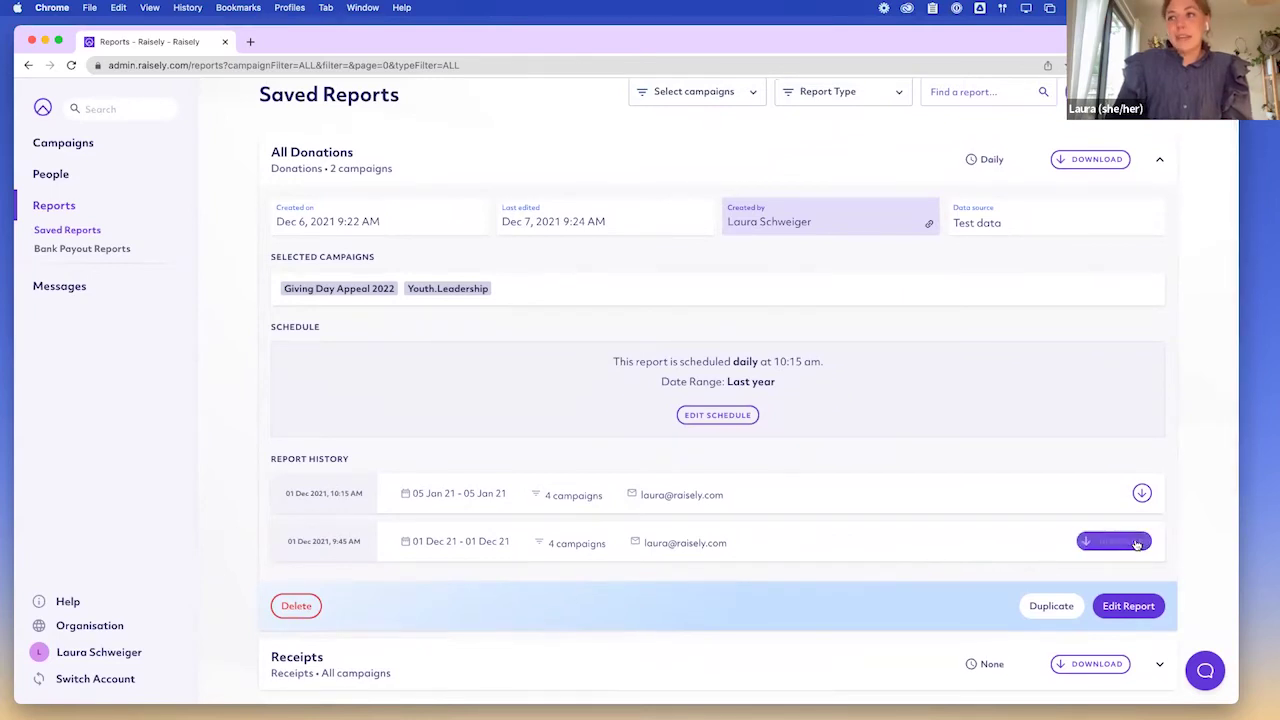
scroll(1130, 543, down, 1)
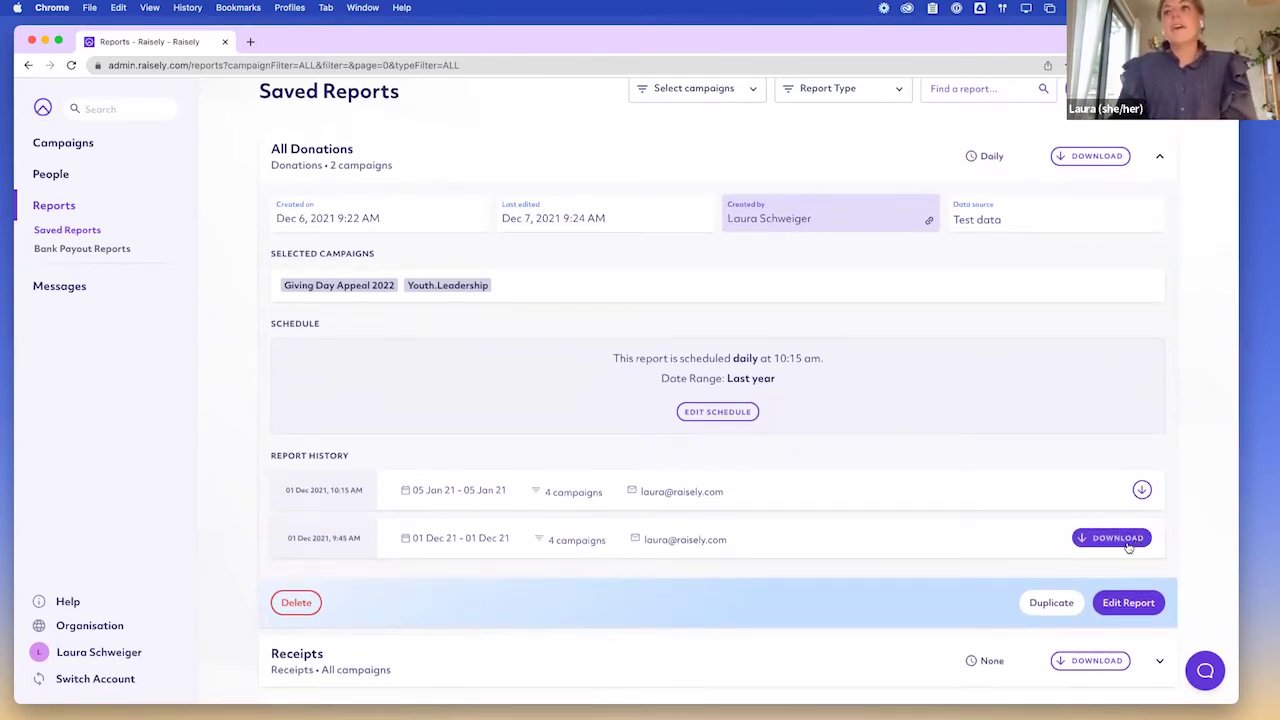
scroll(1024, 362, up, 2)
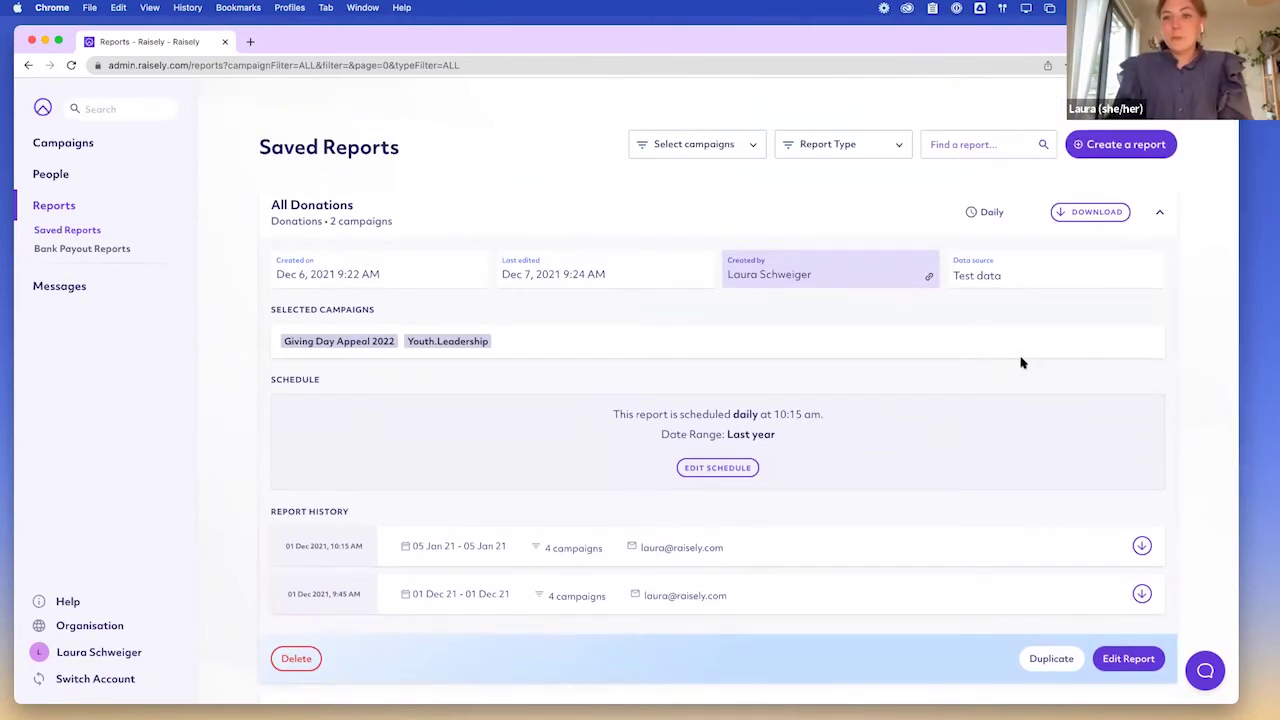
click(1160, 216)
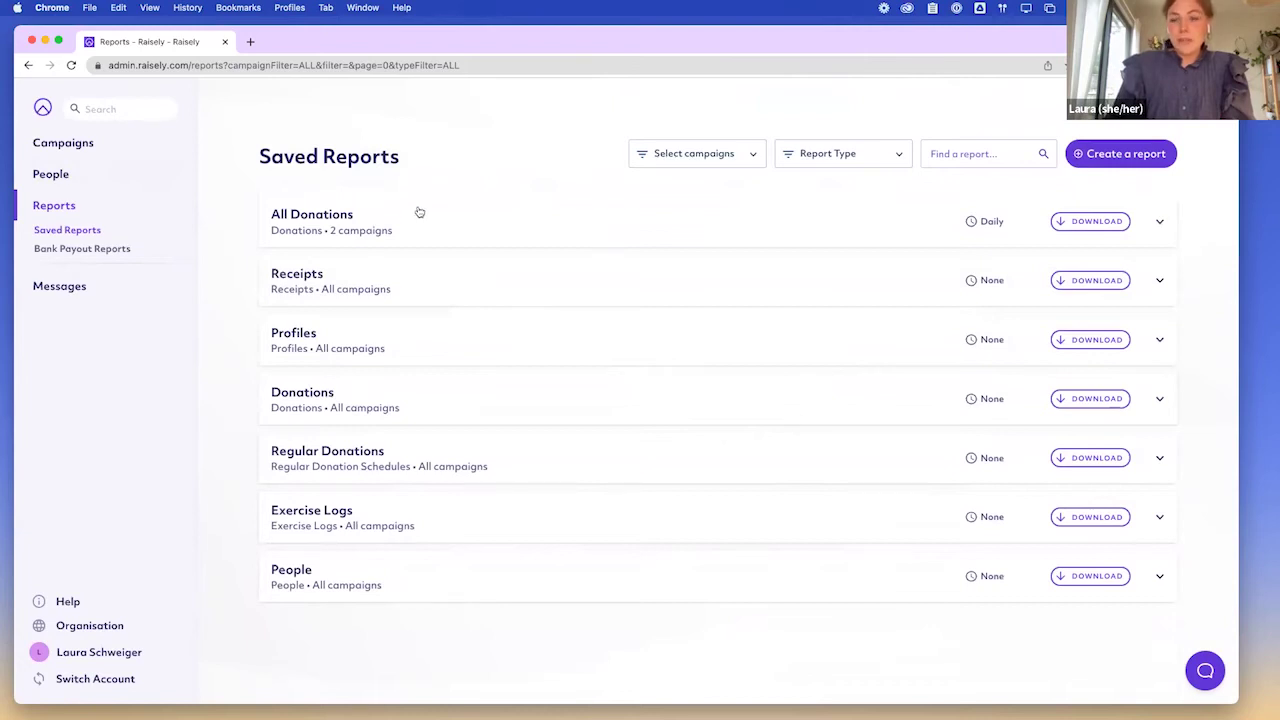
Expand the All Donations report again to look over its editing and duplicating options, and collapse it.
click(382, 222)
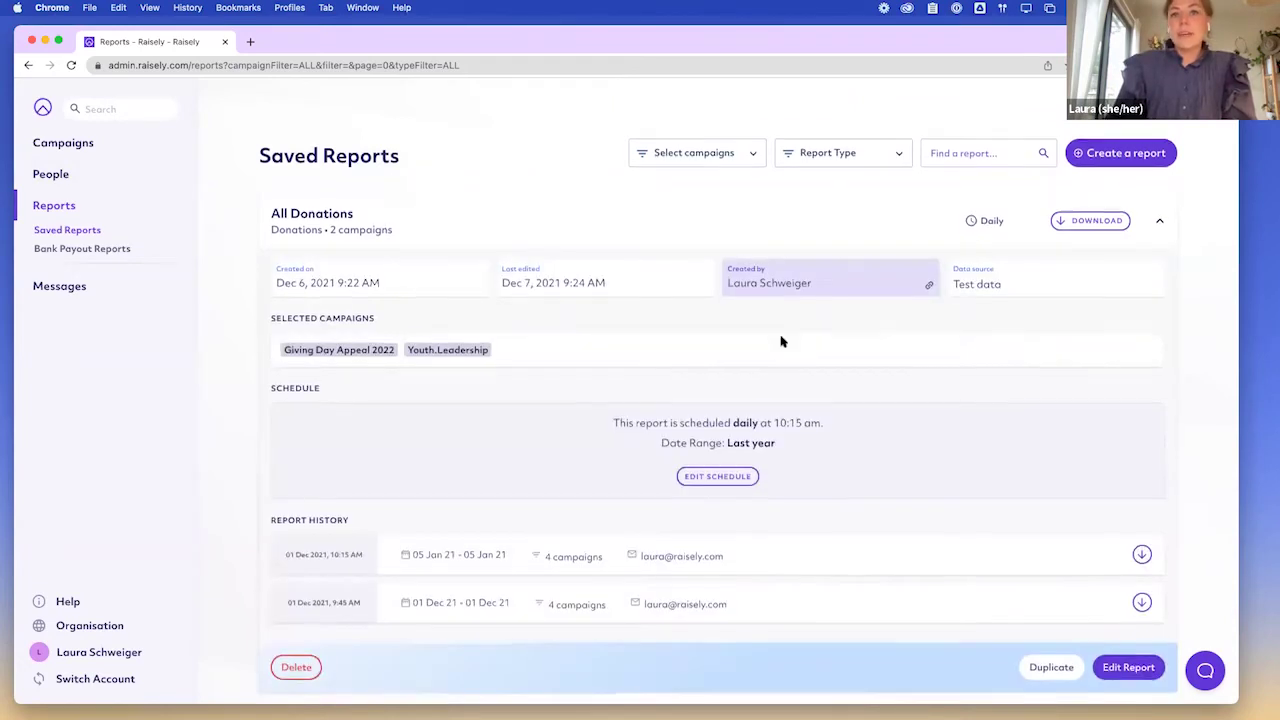
scroll(782, 342, down, 2)
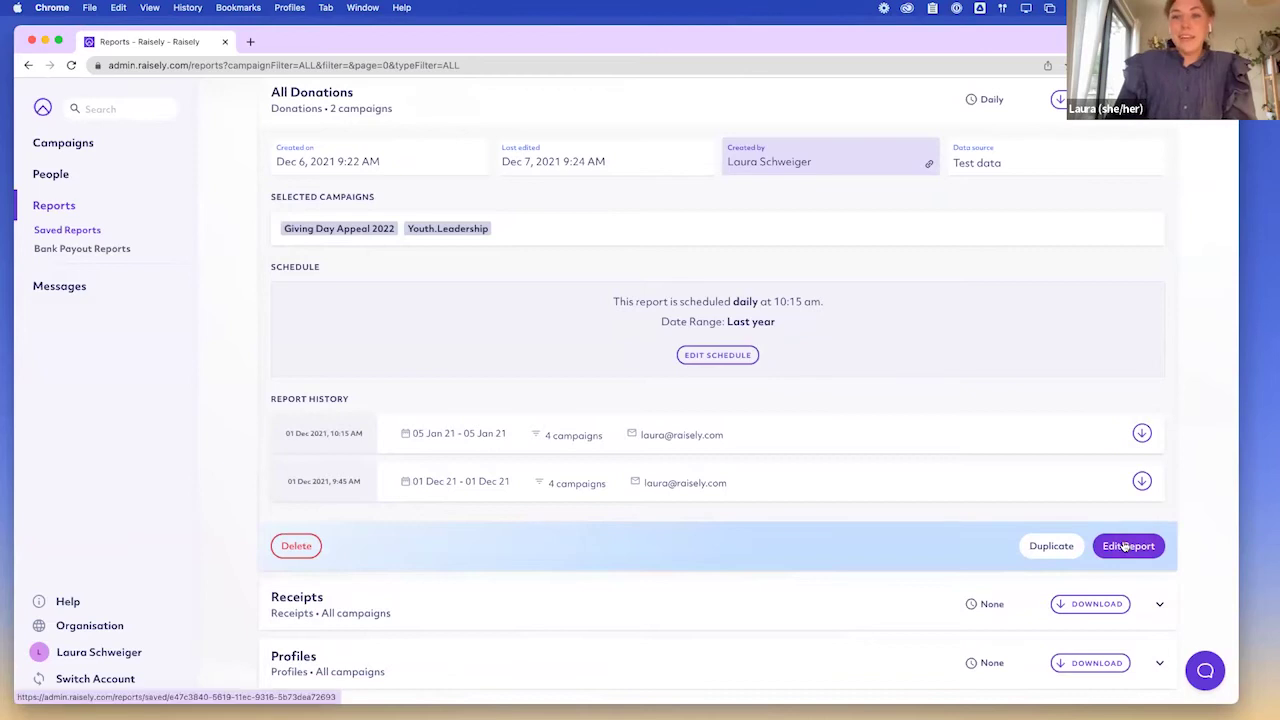
scroll(1100, 528, up, 2)
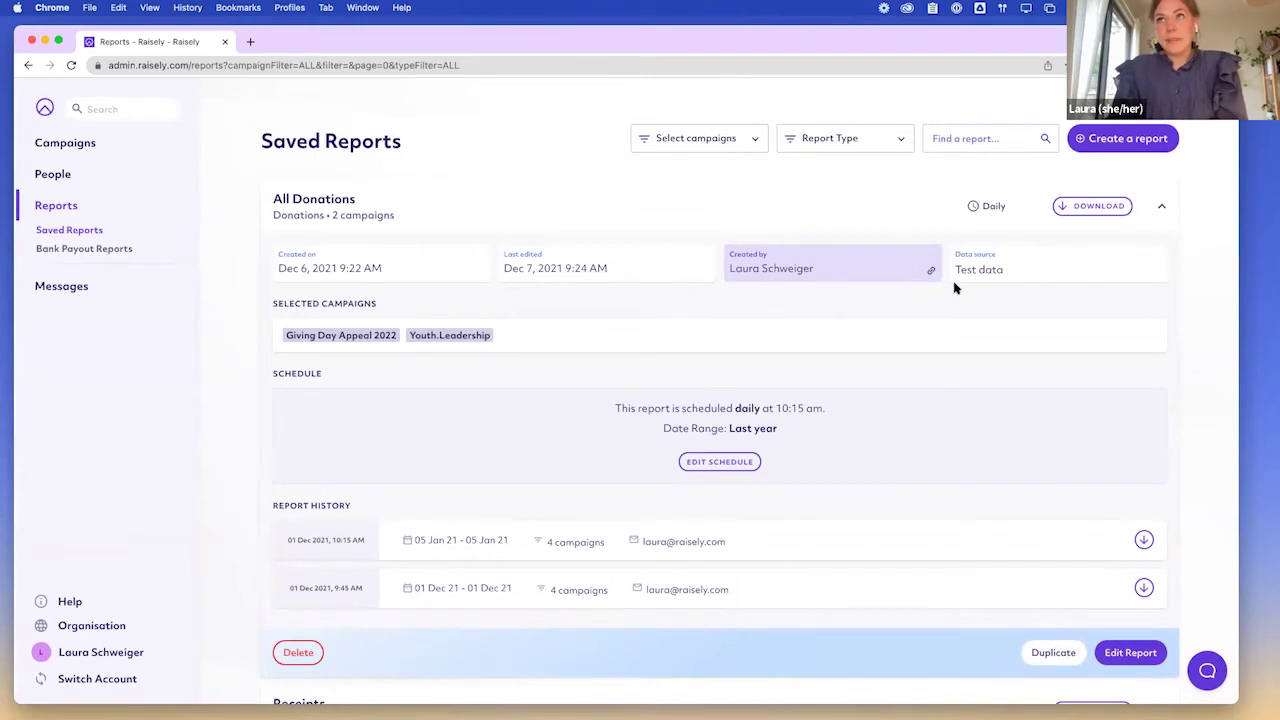
click(1161, 210)
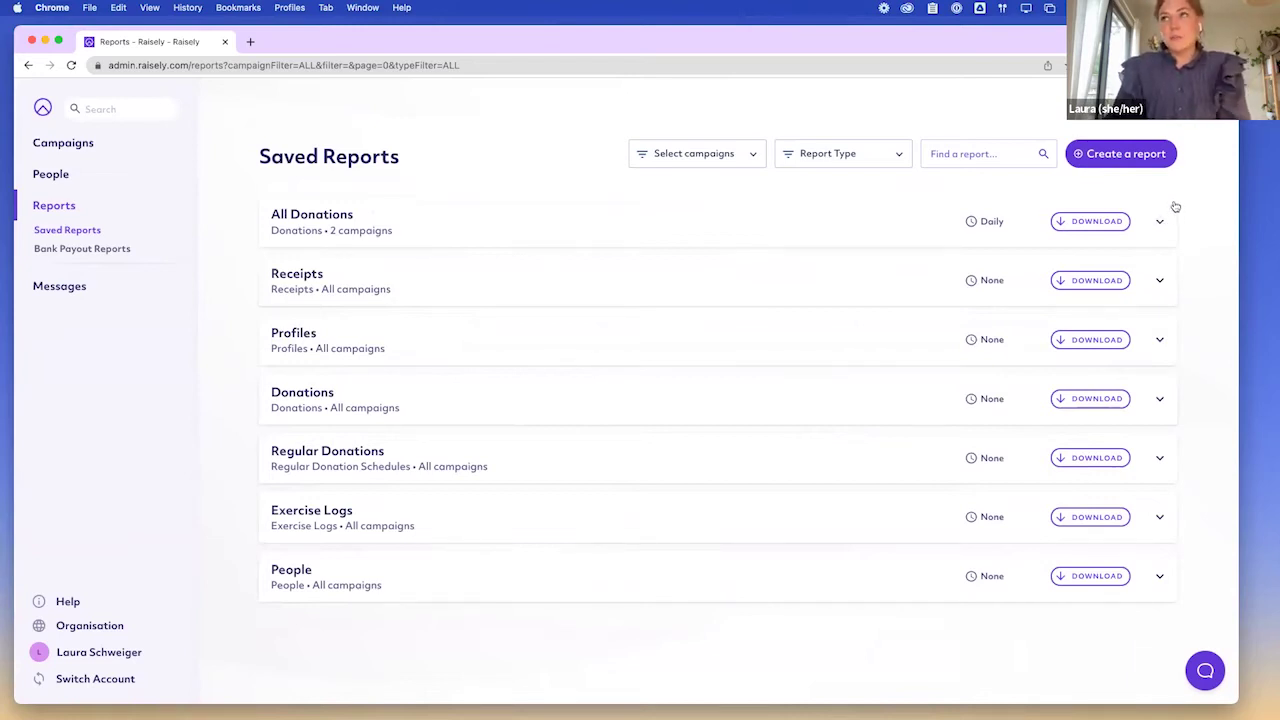
Create a new report of the Donations type based on the All Donations template.
click(1128, 154)
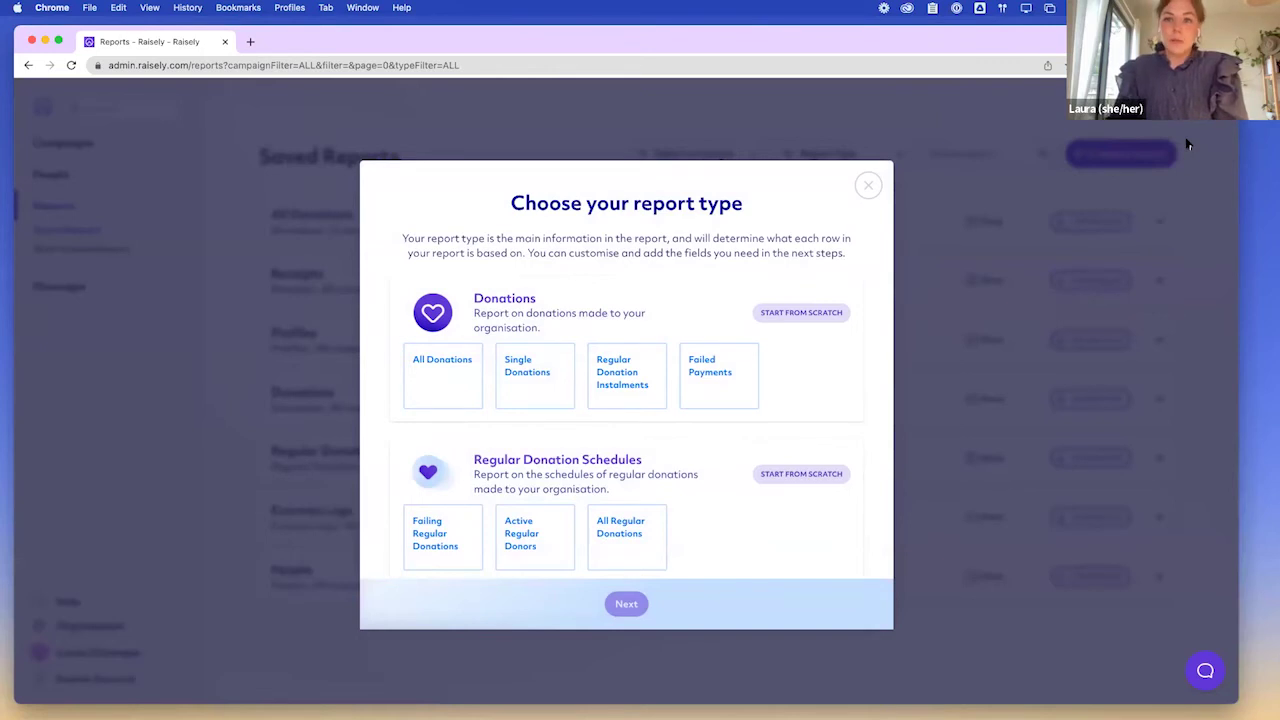
click(421, 388)
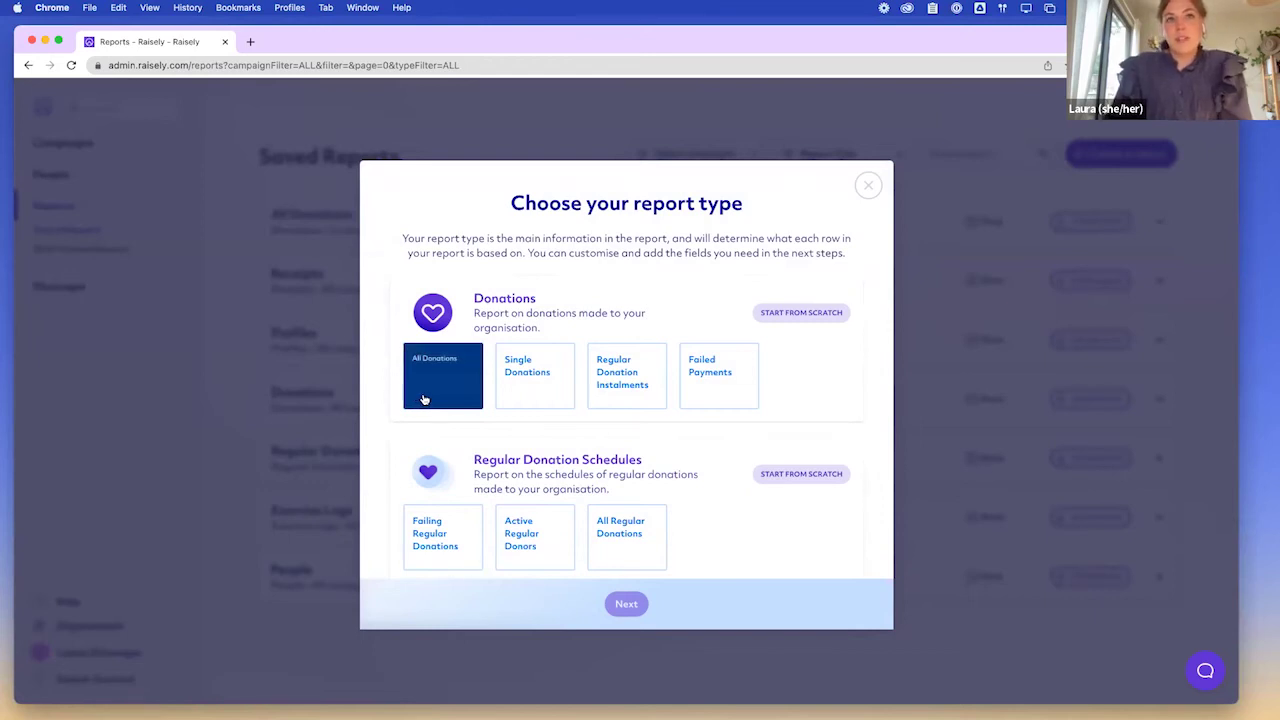
click(424, 397)
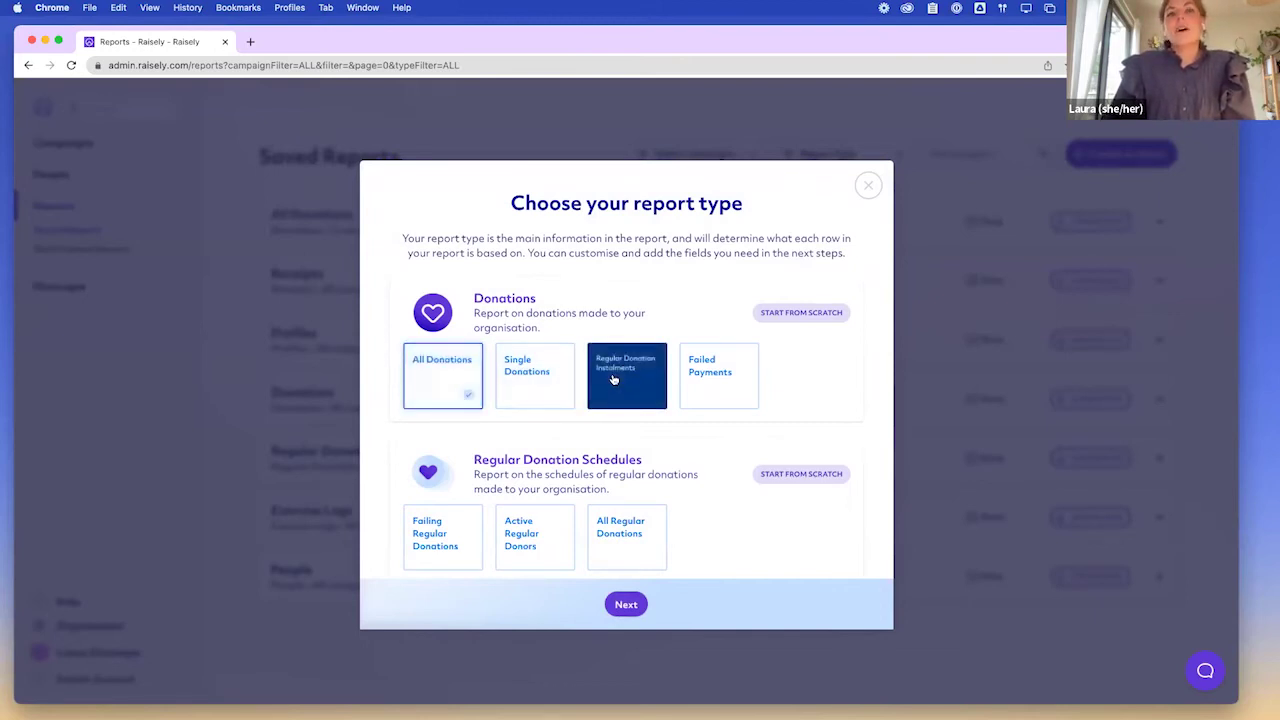
scroll(613, 379, down, 1)
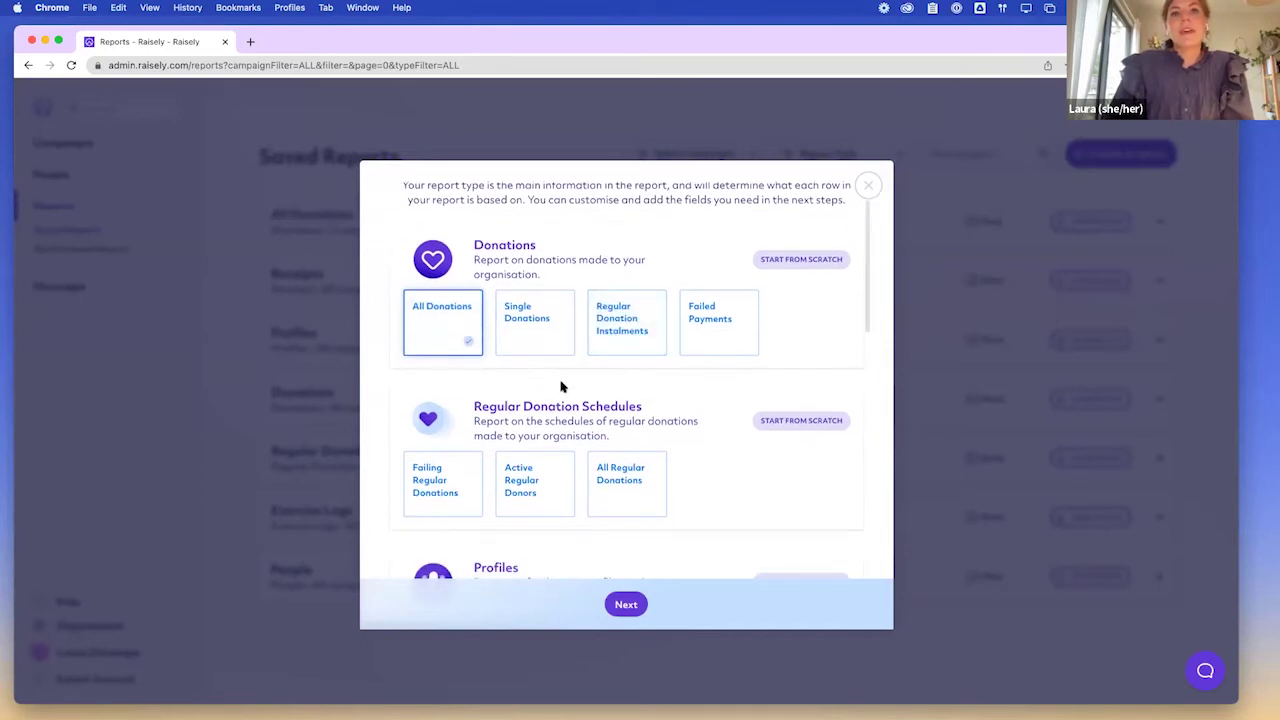
scroll(650, 413, down, 2)
scroll(650, 413, up, 4)
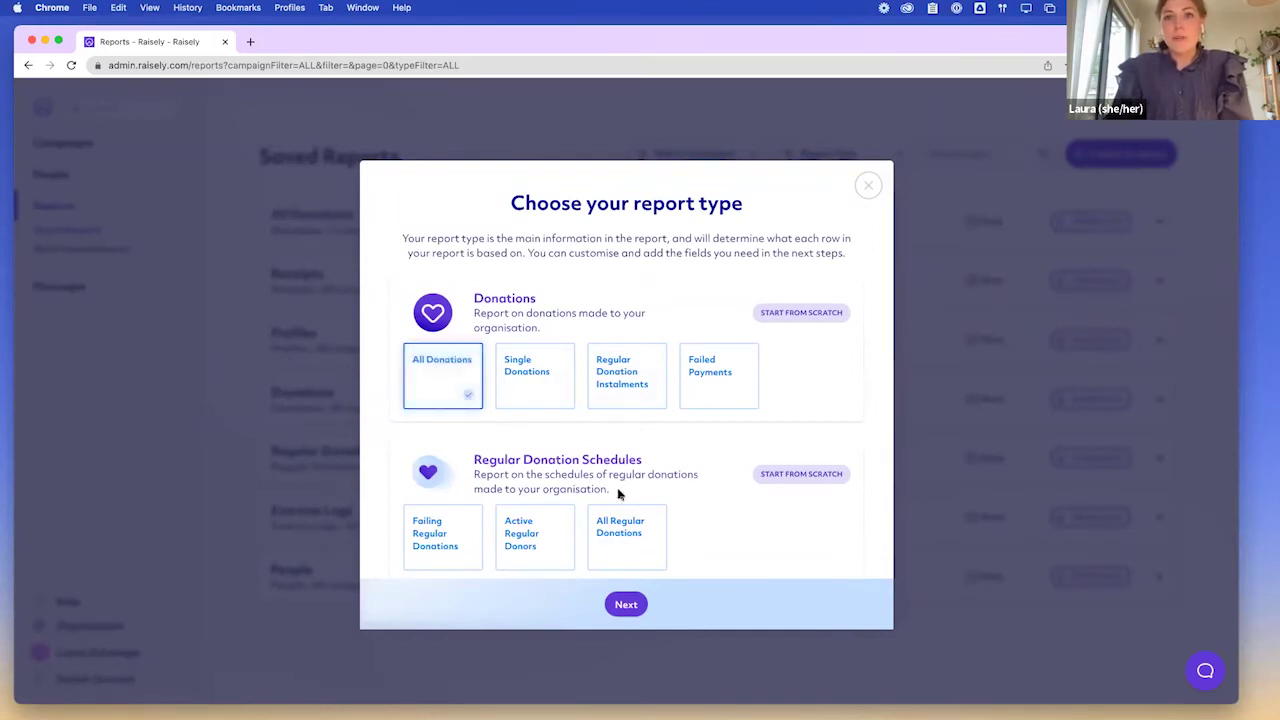
click(626, 607)
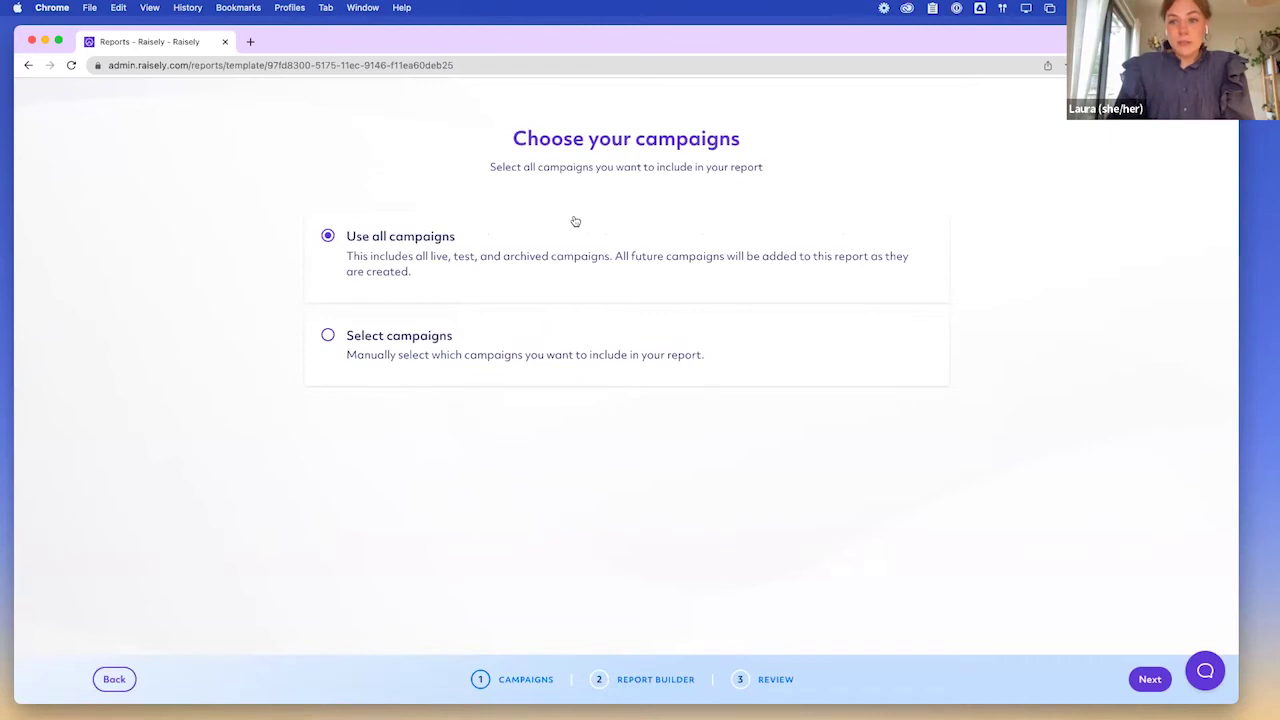
Limit the report to the campaigns Youth.Leadership, Walkathon Surf Coast and Giving Day Appeal 2022, including test campaigns in the selection, and continue to the report builder.
click(401, 336)
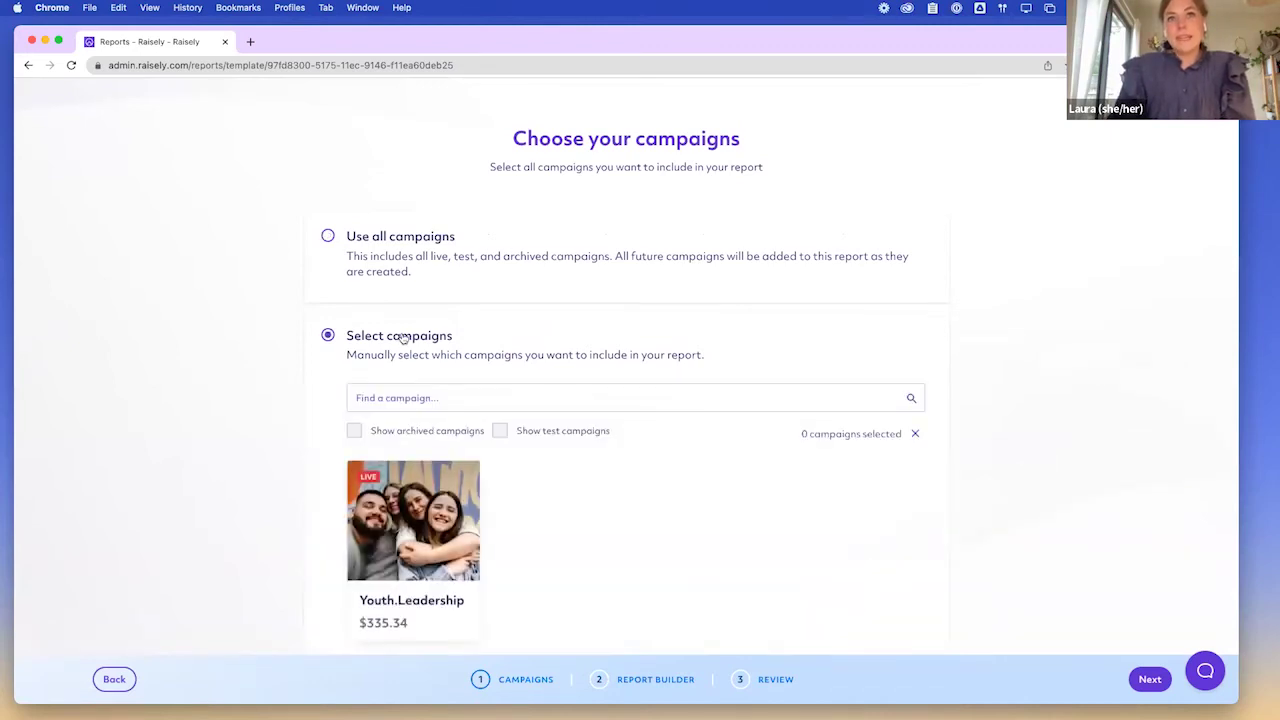
click(524, 434)
click(711, 526)
click(575, 524)
click(420, 520)
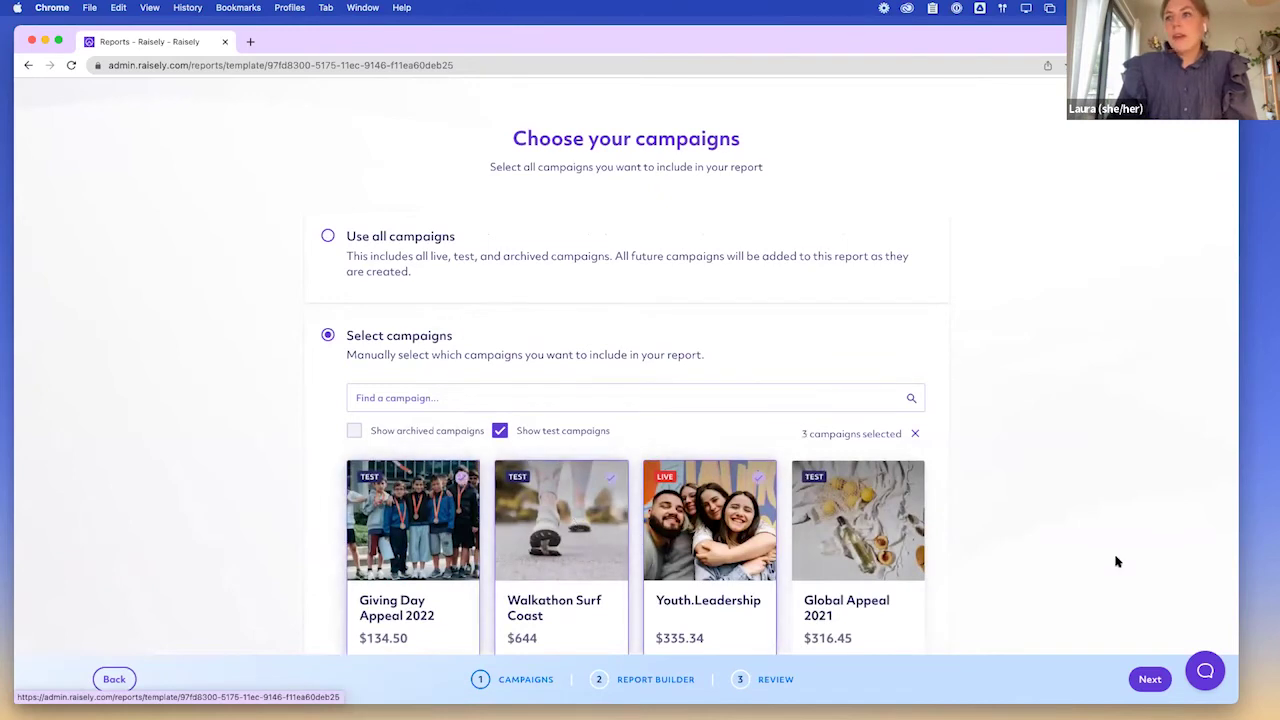
click(1150, 680)
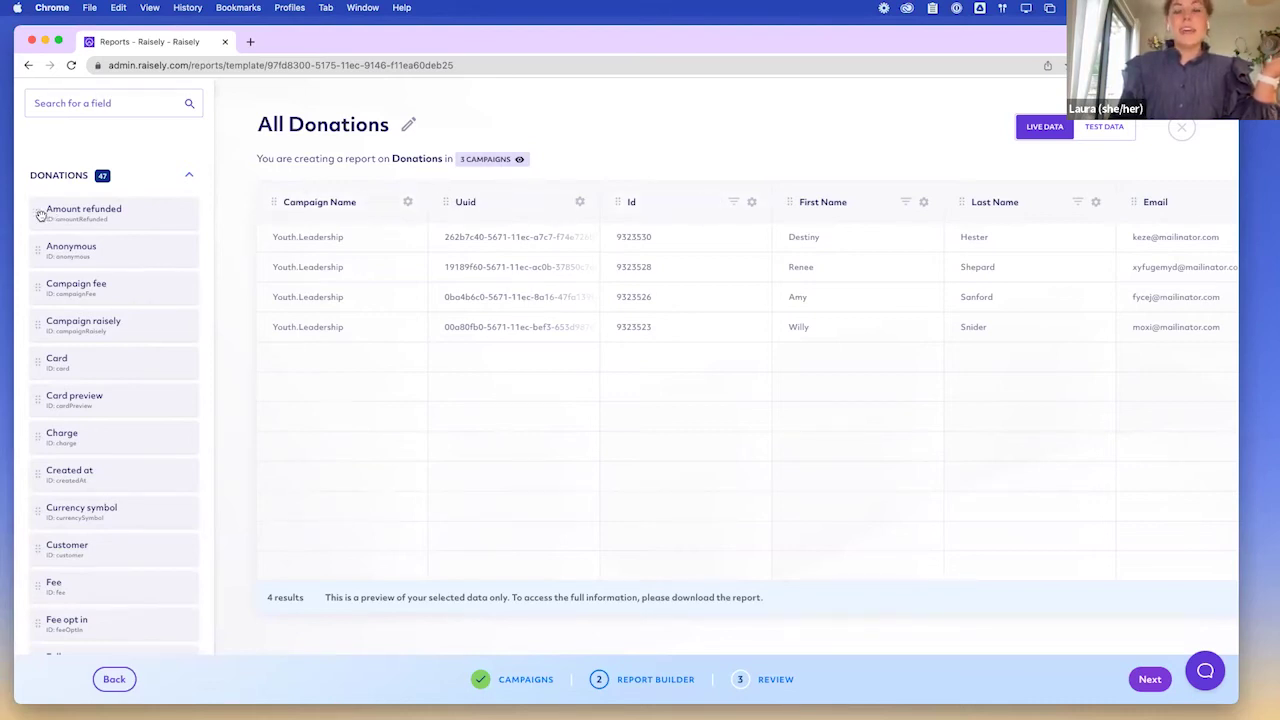
Find the Method field by searching for "method" and add it as the report's first column.
click(63, 106)
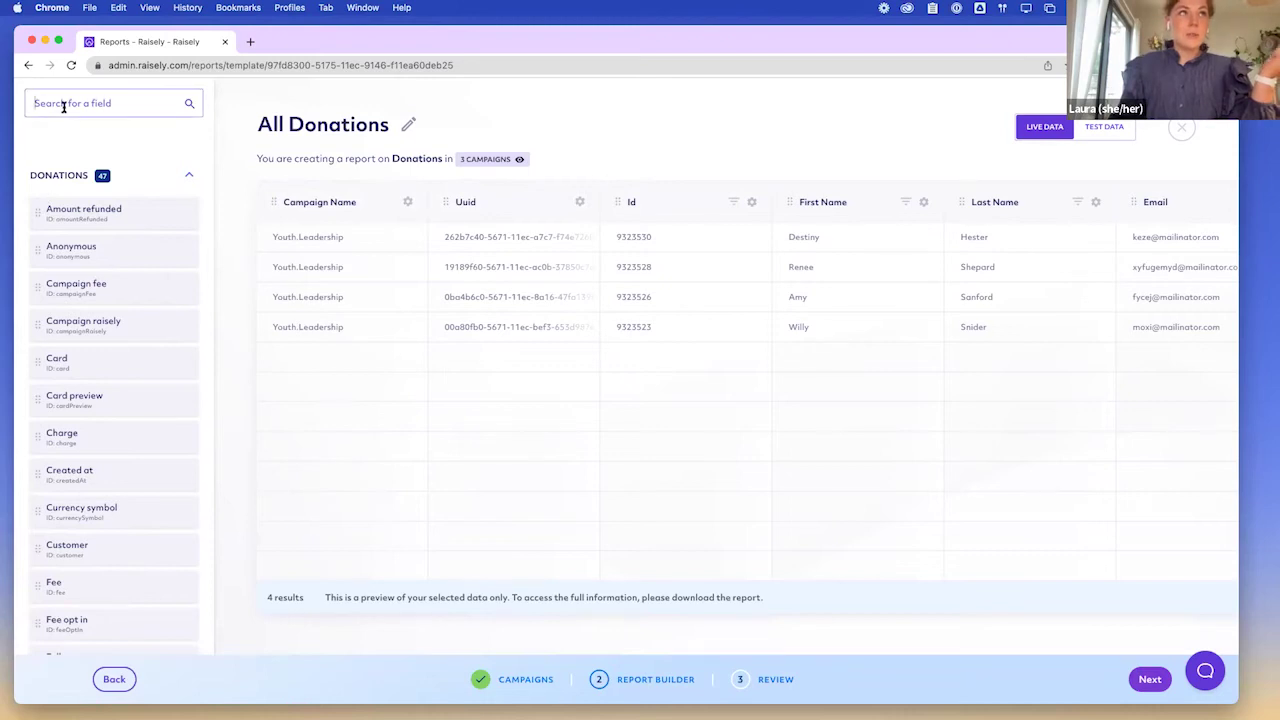
text(method)
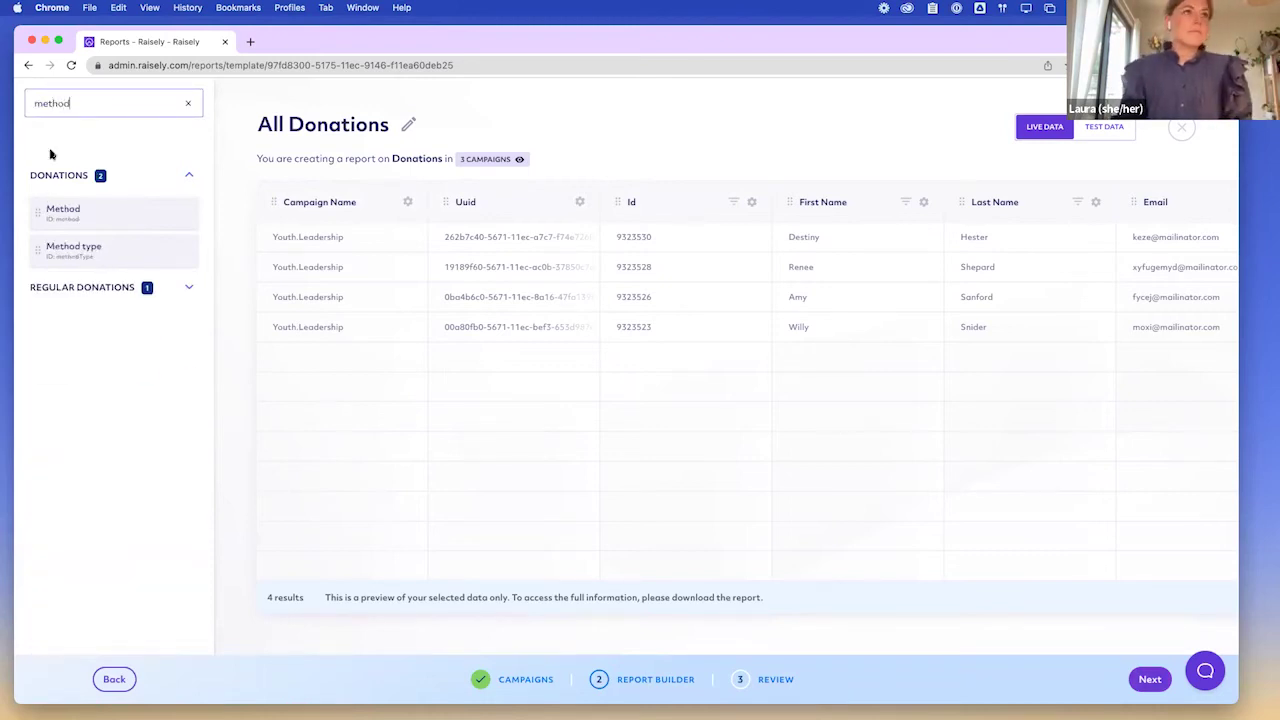
drag(43, 222, 403, 224)
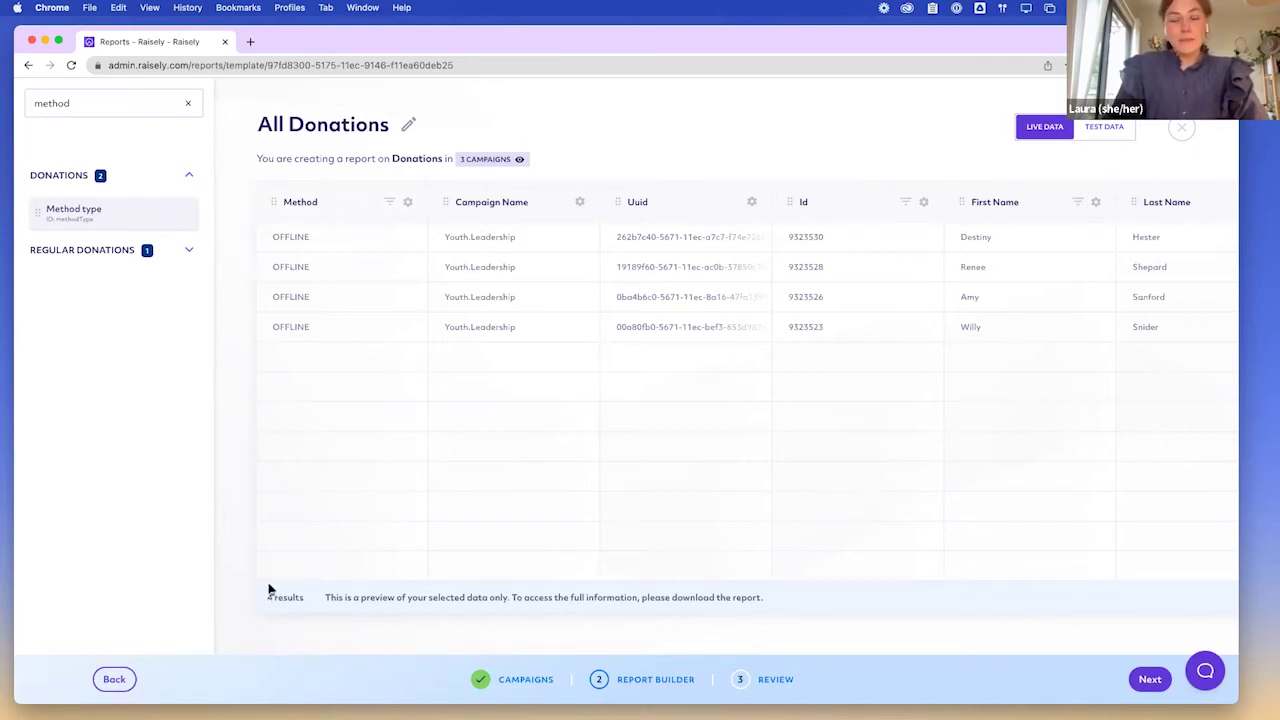
Switch the report preview to test data and look through the listed donations.
click(1100, 131)
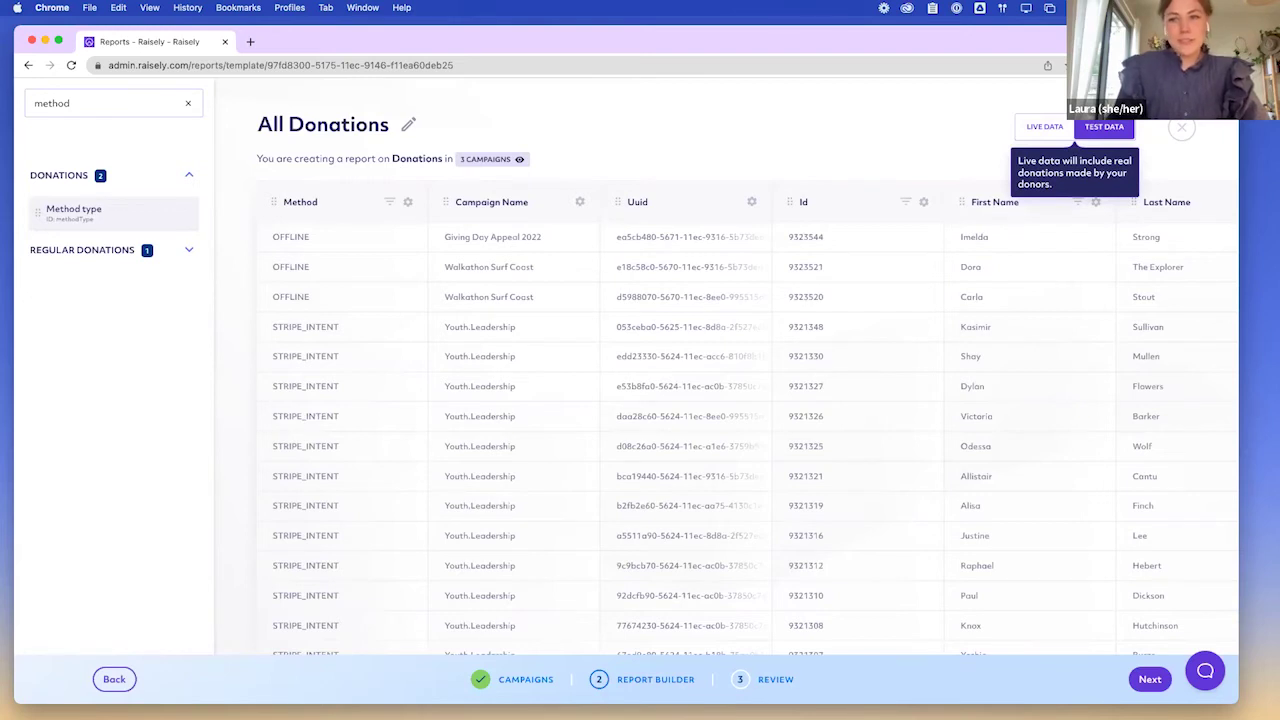
scroll(389, 352, down, 5)
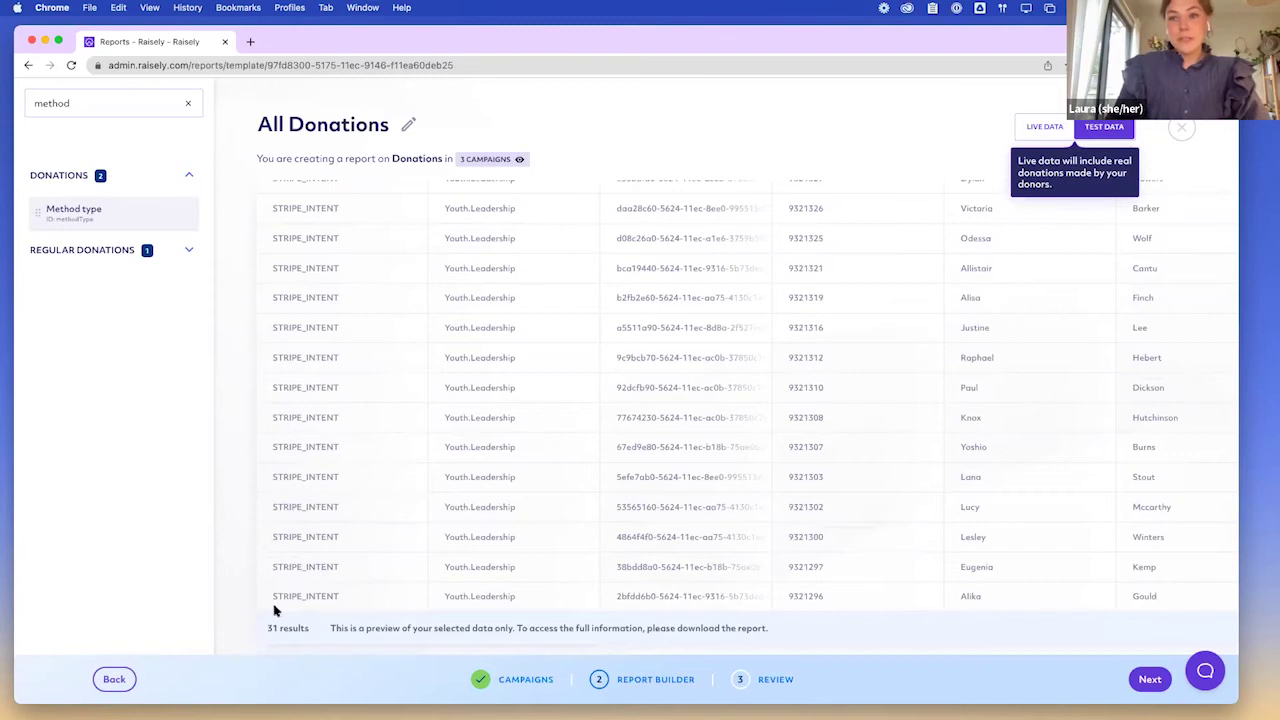
scroll(378, 450, up, 6)
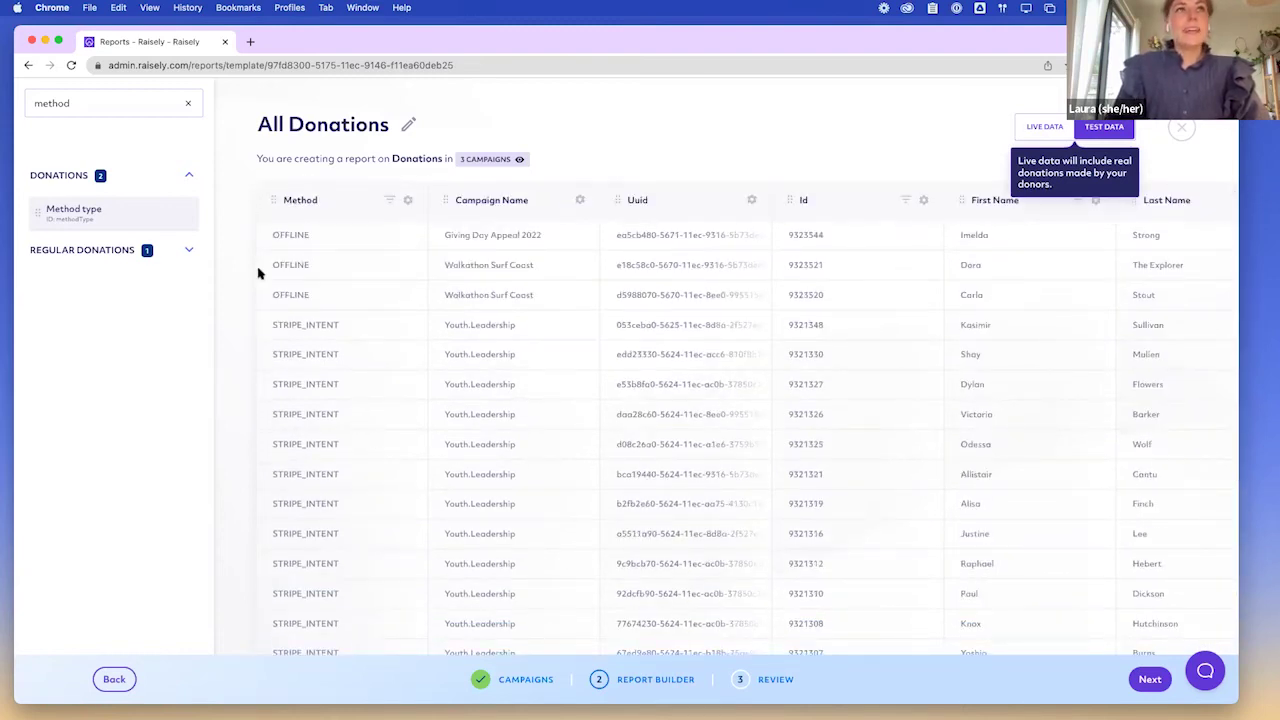
Clear the field search, move the Method column directly after Campaign Name and rename it "New Label".
click(188, 103)
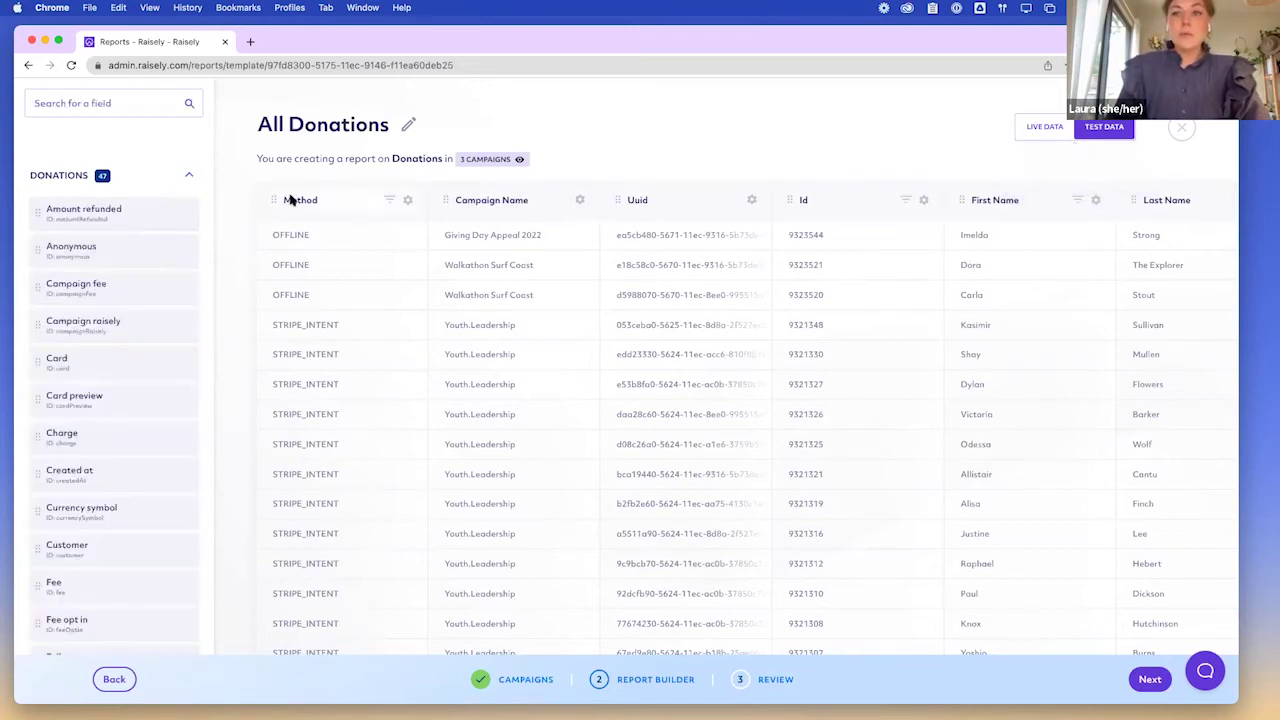
drag(270, 199, 475, 200)
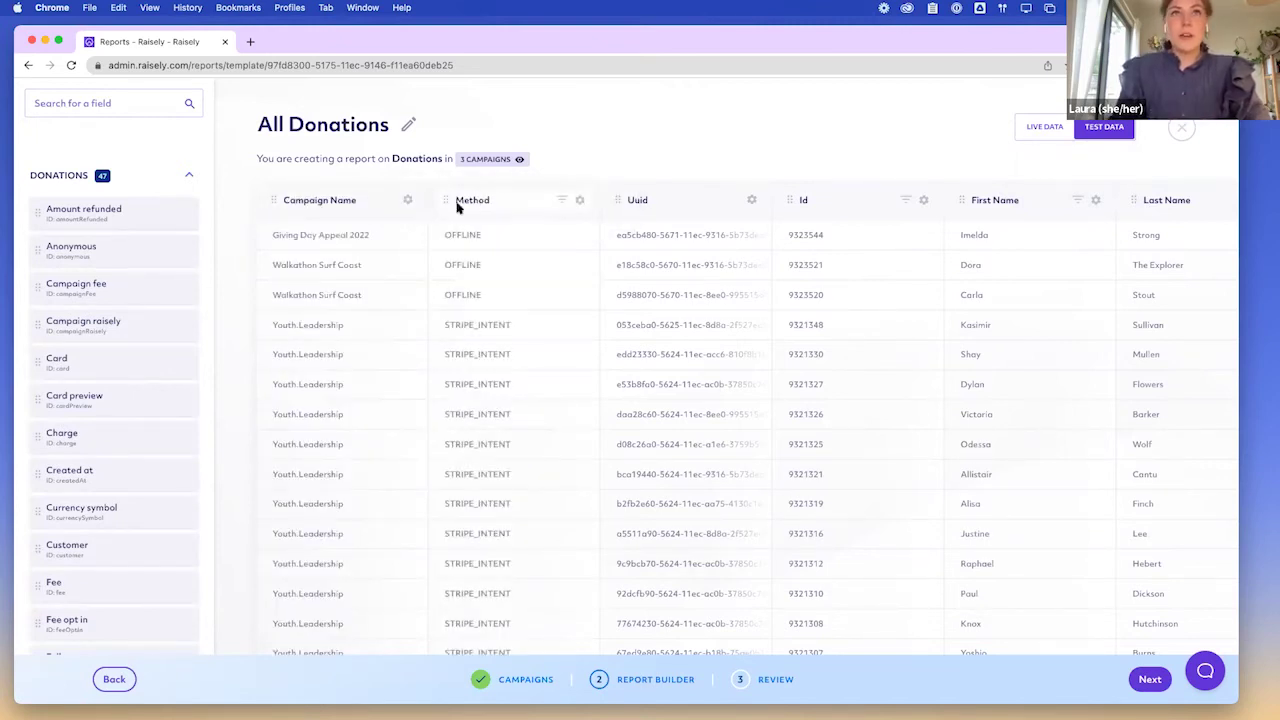
click(579, 200)
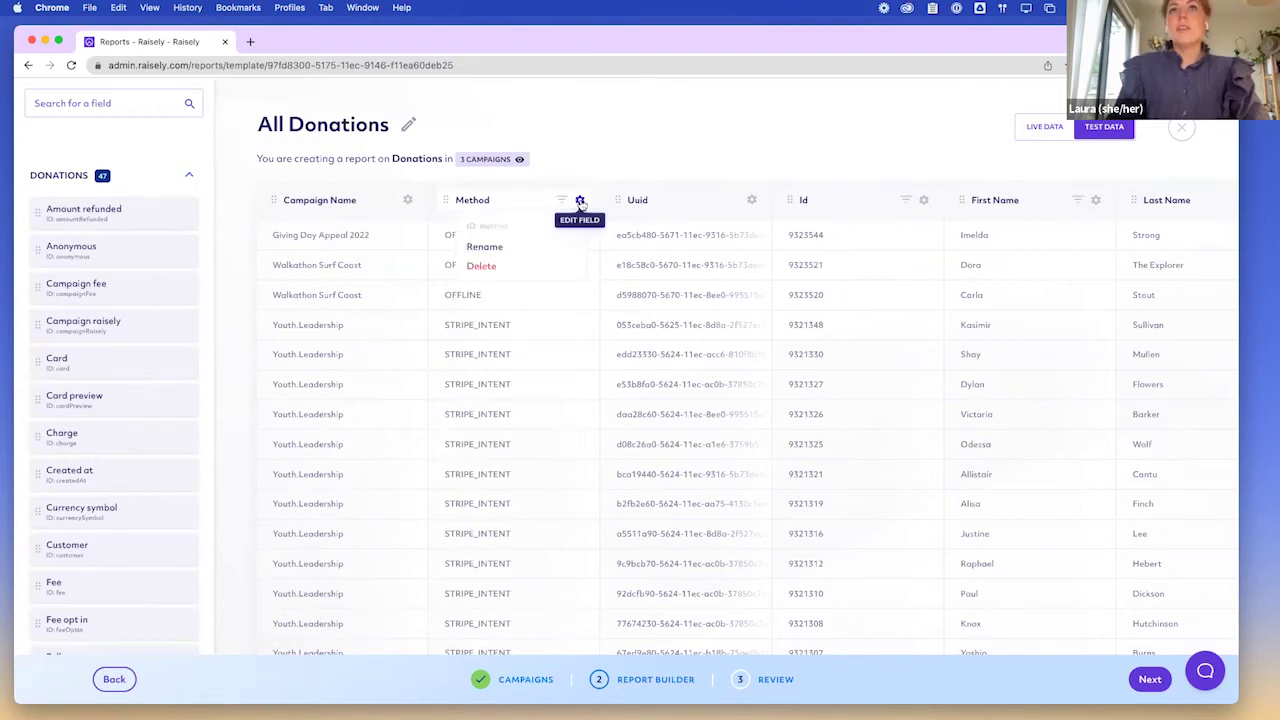
click(485, 247)
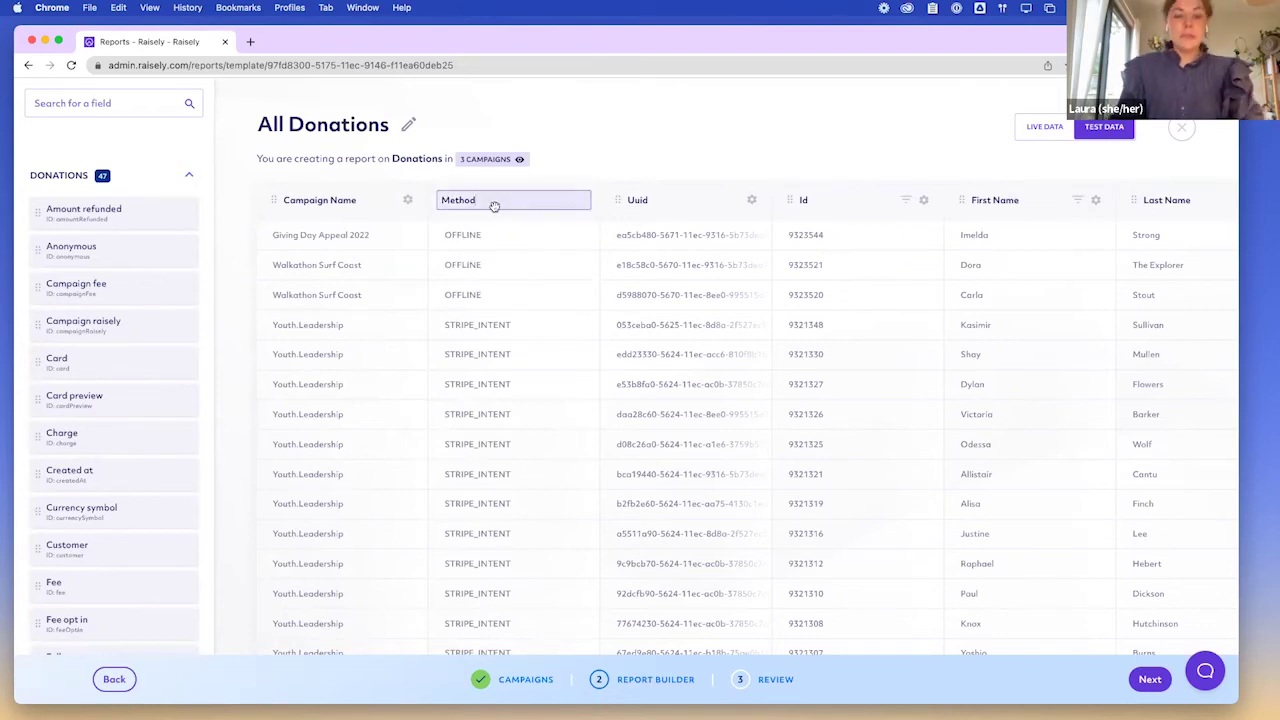
key(super+a)
key(BackSpace)
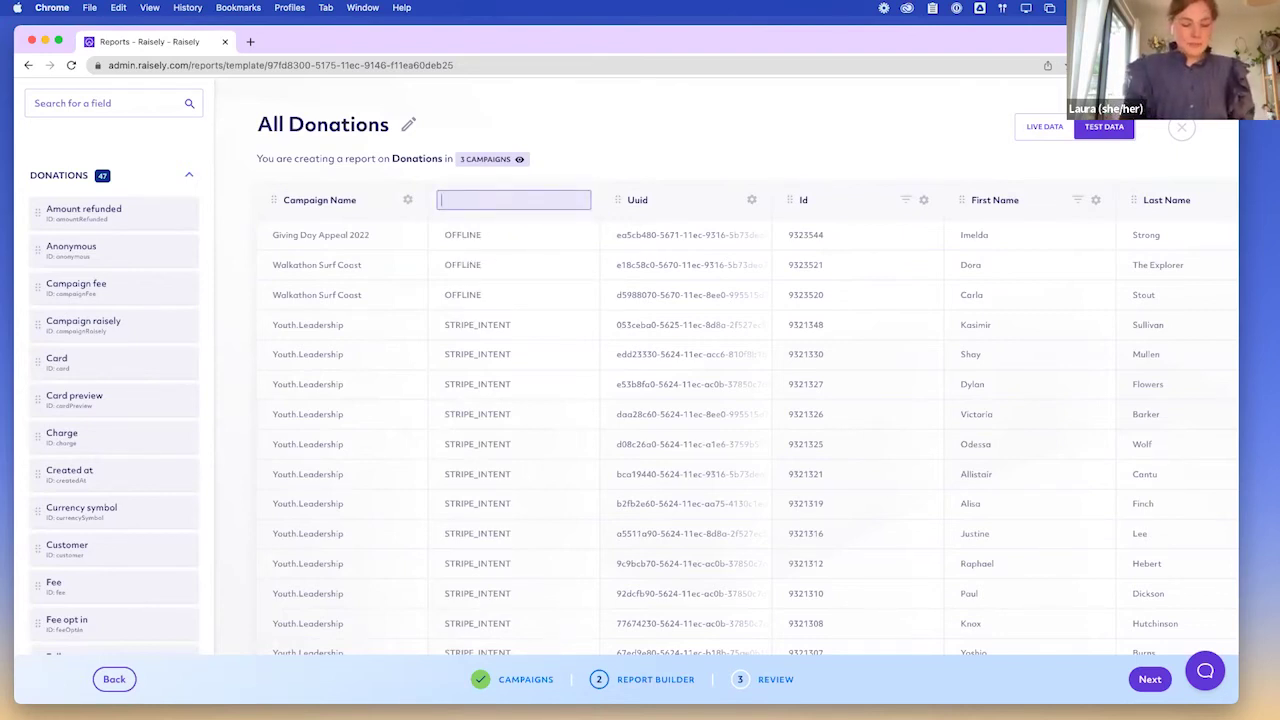
text(New Label)
key(Return)
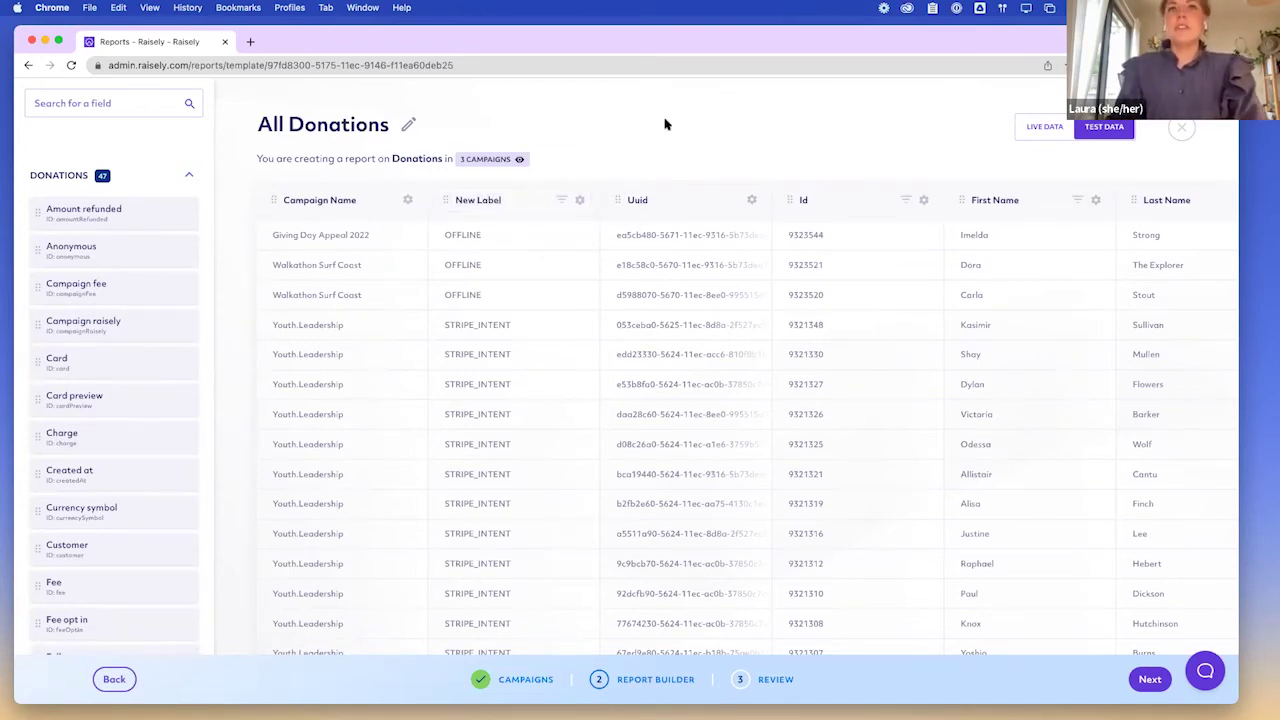
Add an empty column between the New Label and Uuid columns.
mouse_move(597, 412)
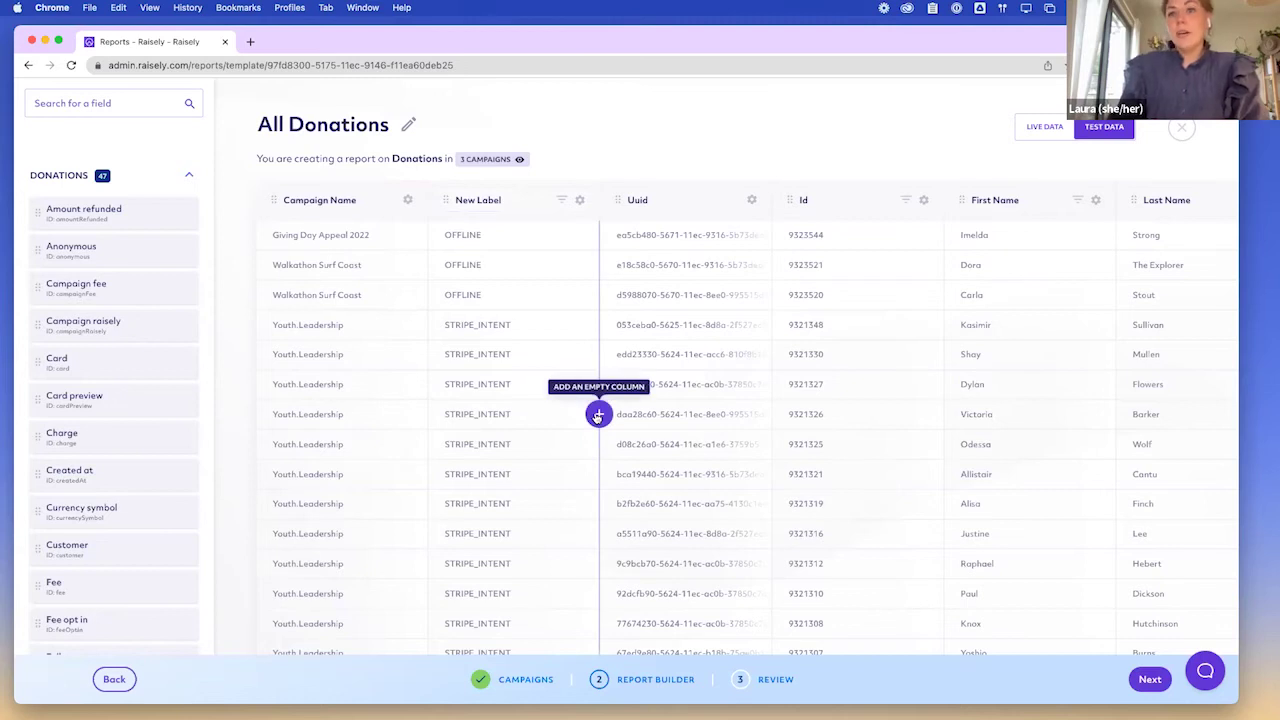
click(597, 414)
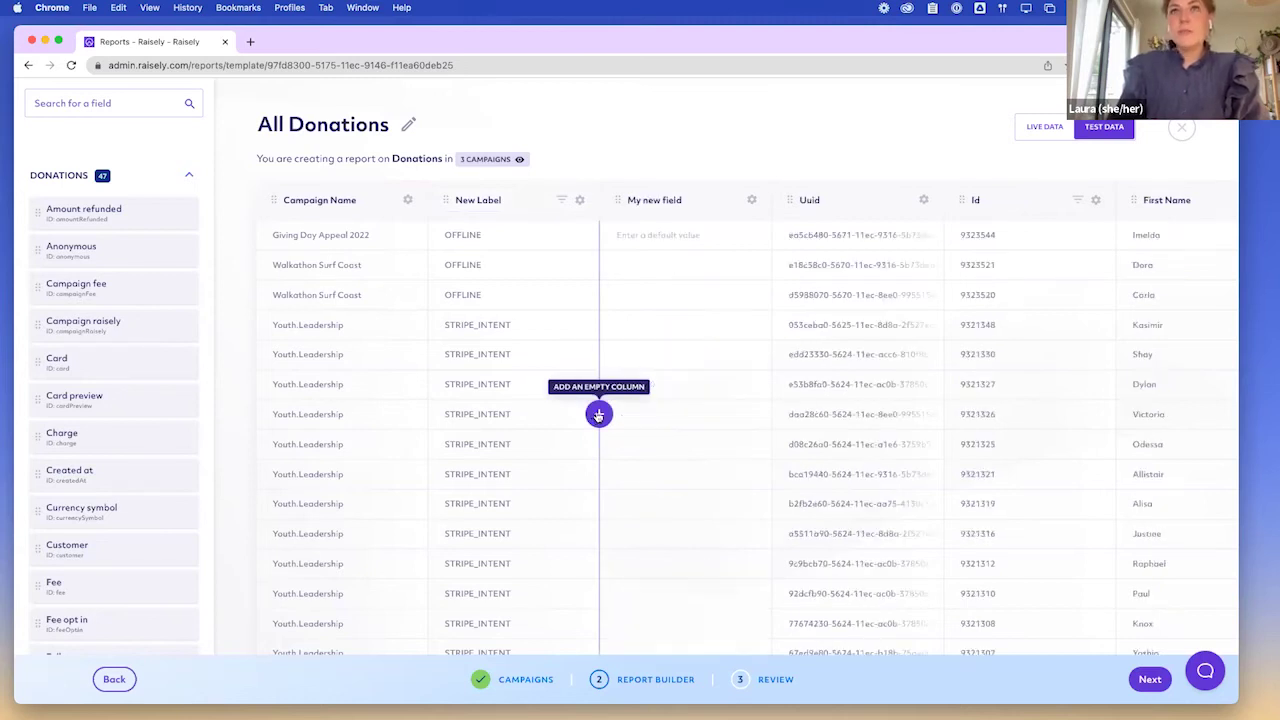
Rename the empty column between New Label and Uuid as "New Empty".
click(751, 200)
click(656, 223)
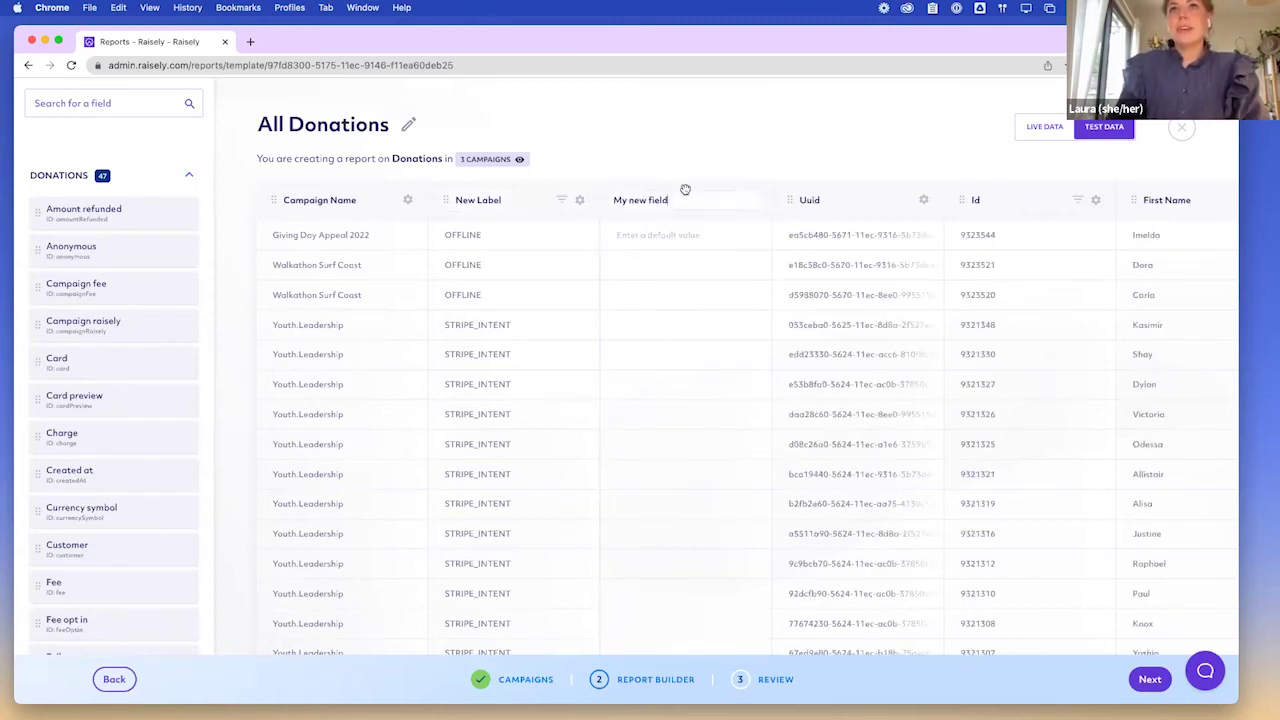
key(ctrl+a)
text(New Empty)
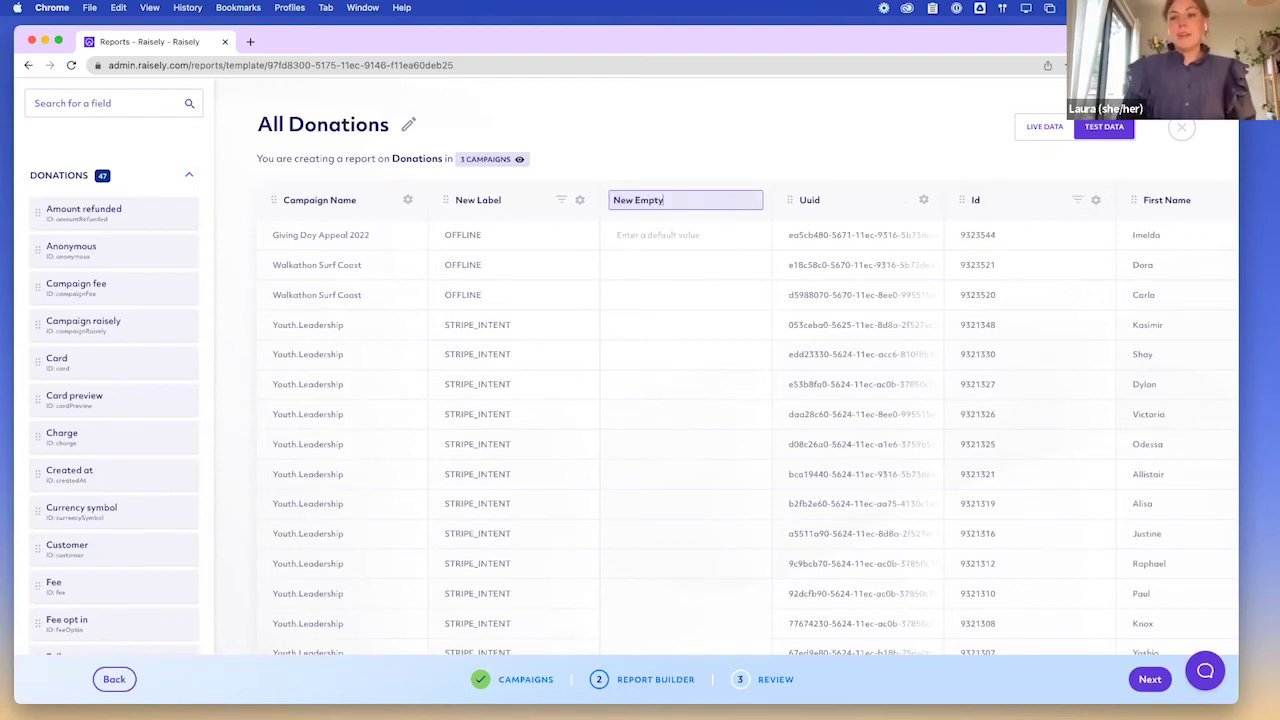
key(Return)
Set the New Empty column's default value to "Default Value".
click(677, 235)
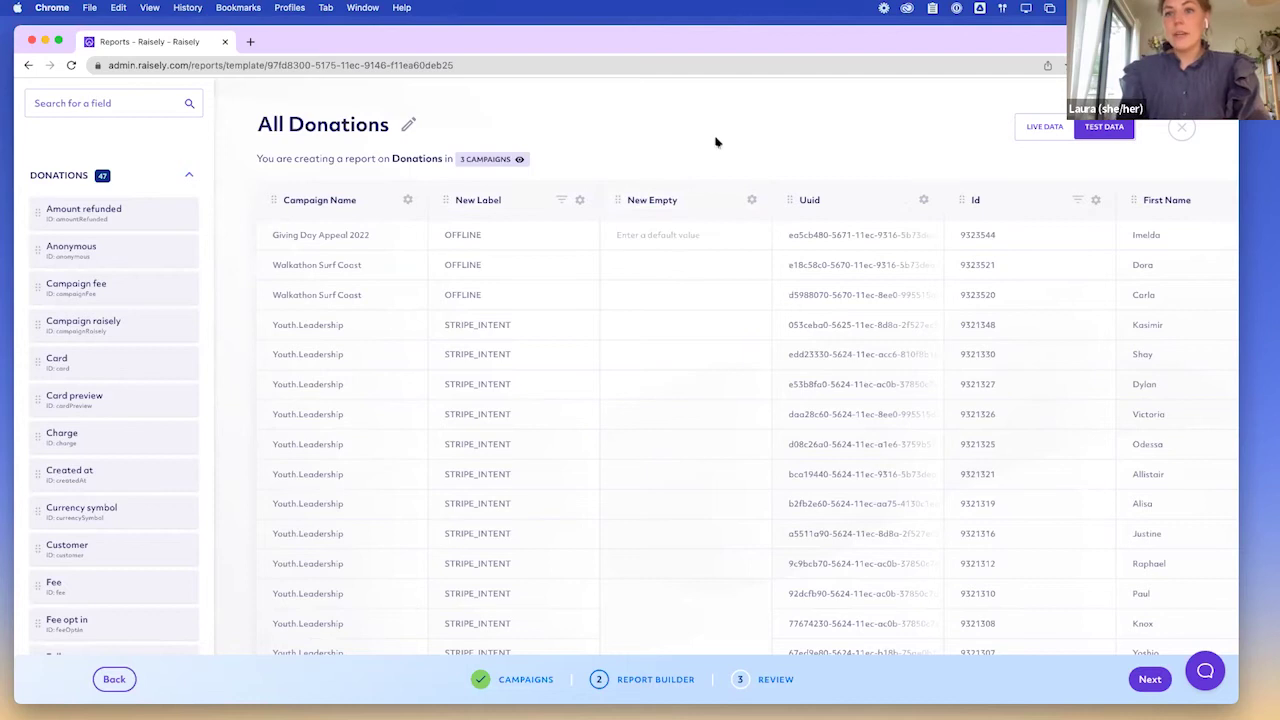
text(Def)
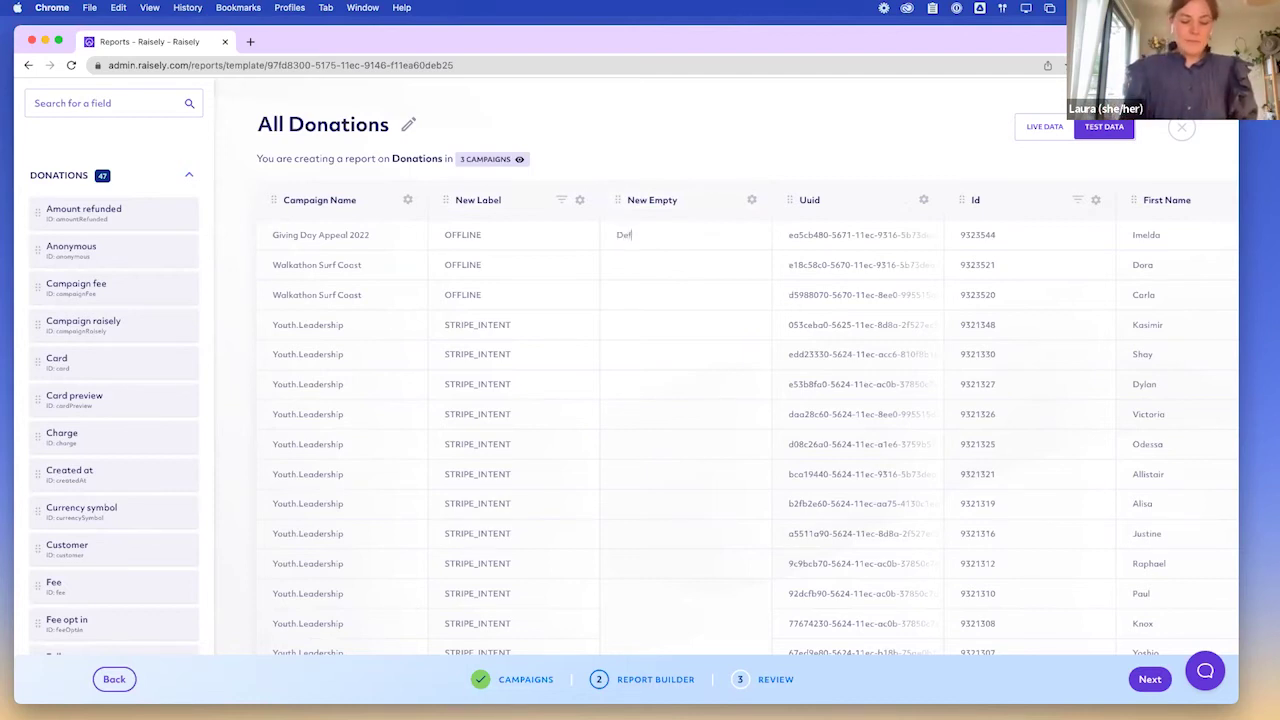
text(ault A)
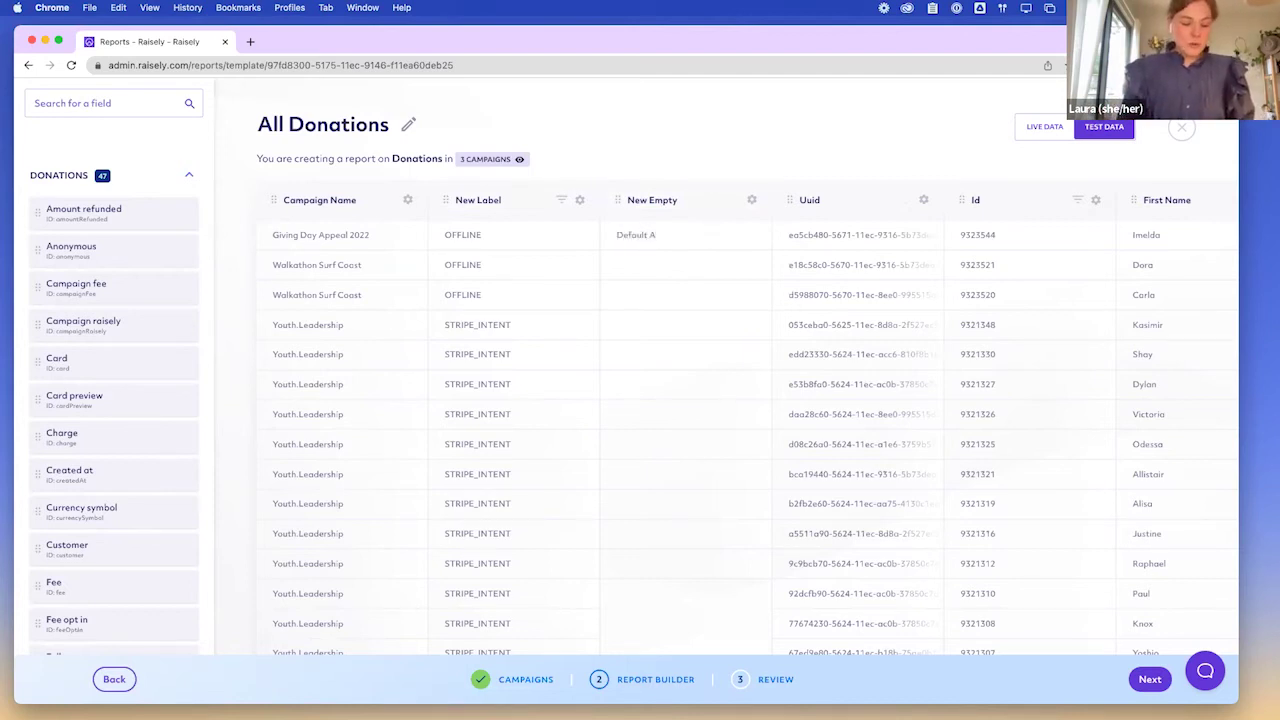
key(BackSpace)
text(Value)
key(Return)
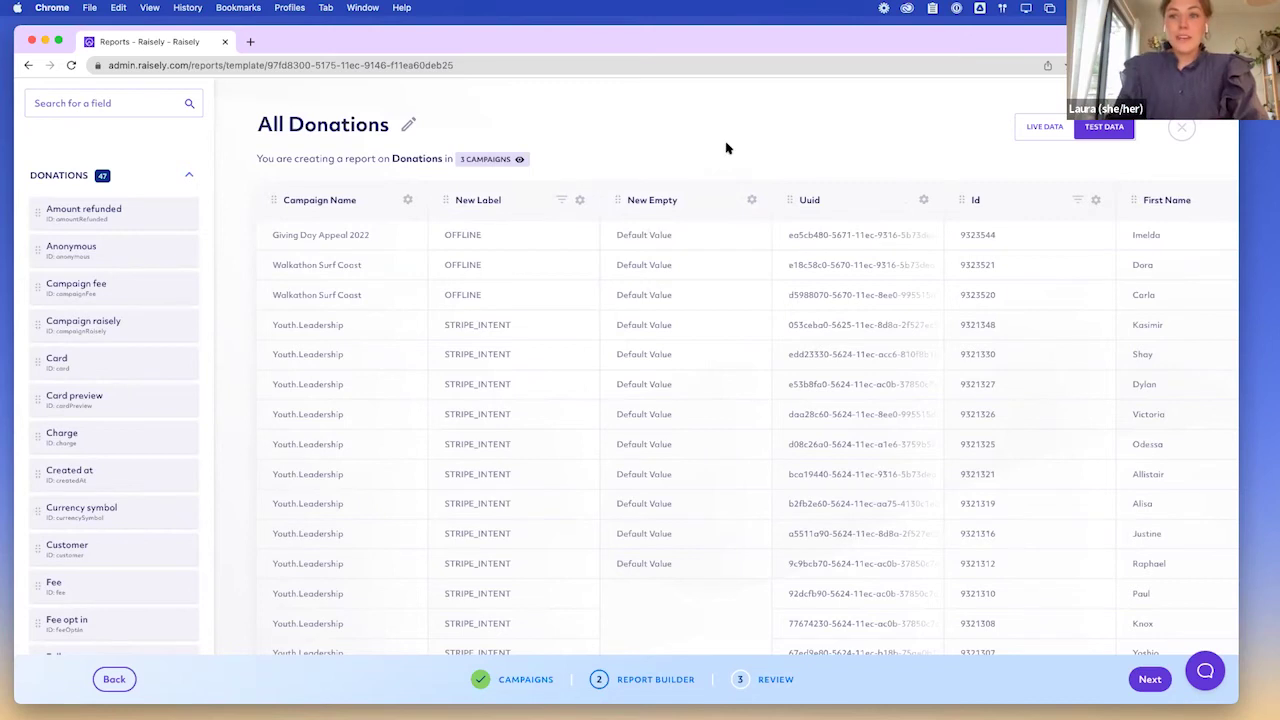
Create and save a filter on the New Label column that includes donations when Method is Offline.
click(562, 205)
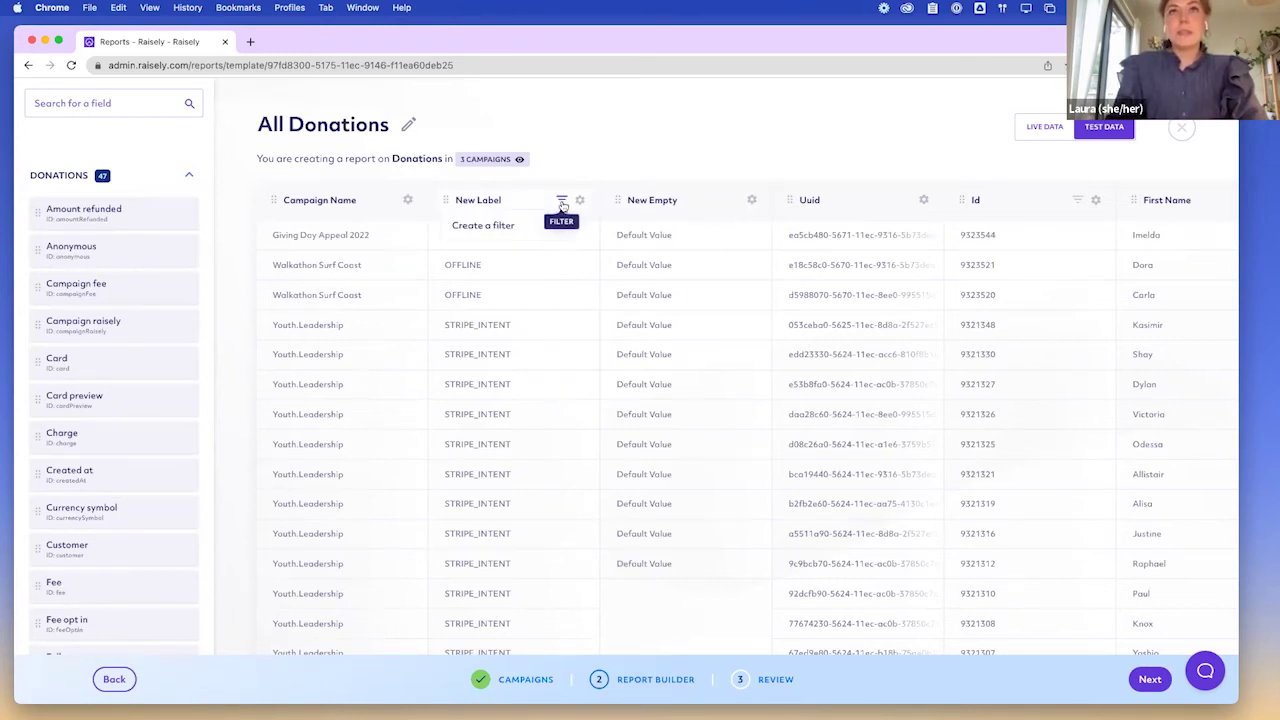
click(486, 229)
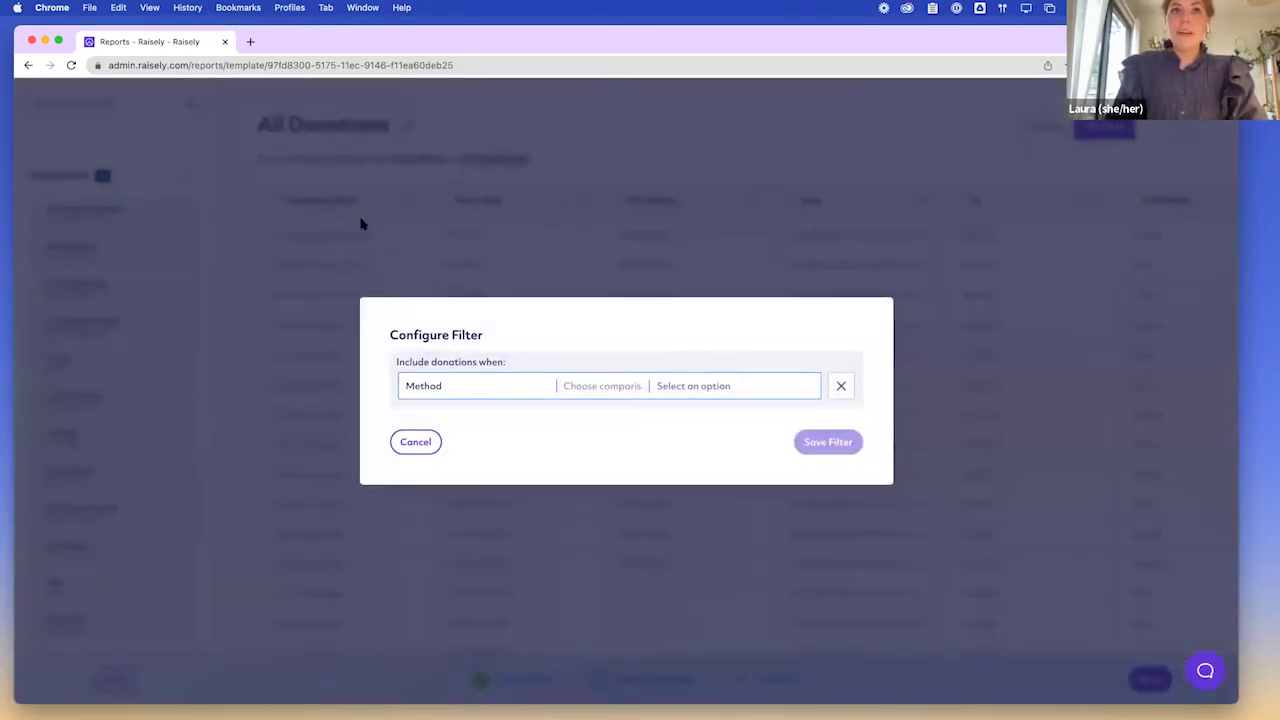
click(602, 387)
click(601, 387)
click(722, 388)
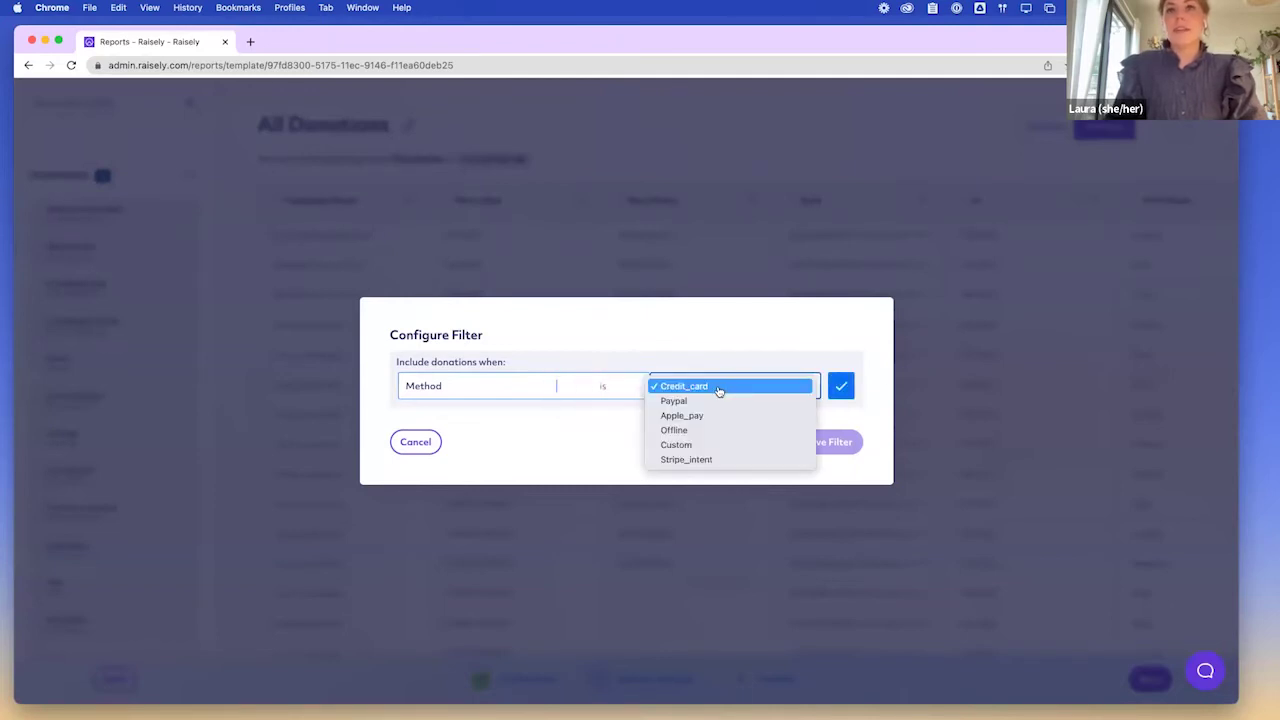
click(718, 430)
click(846, 398)
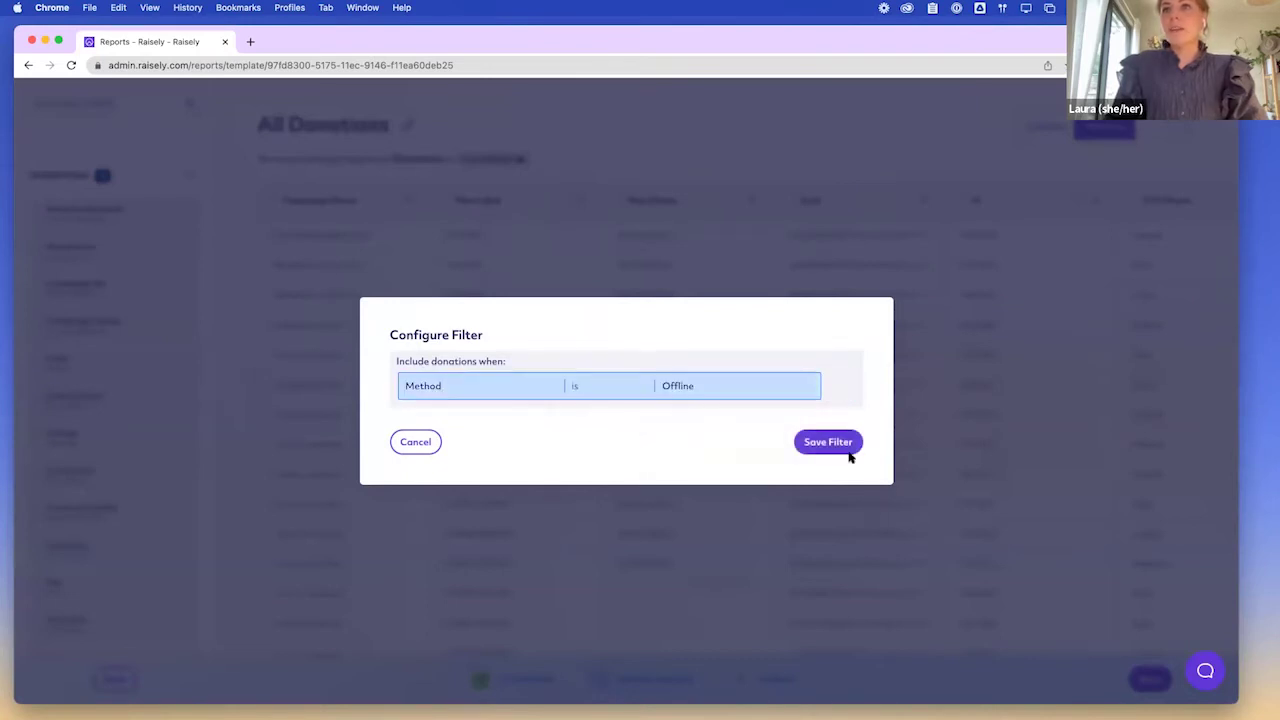
click(836, 443)
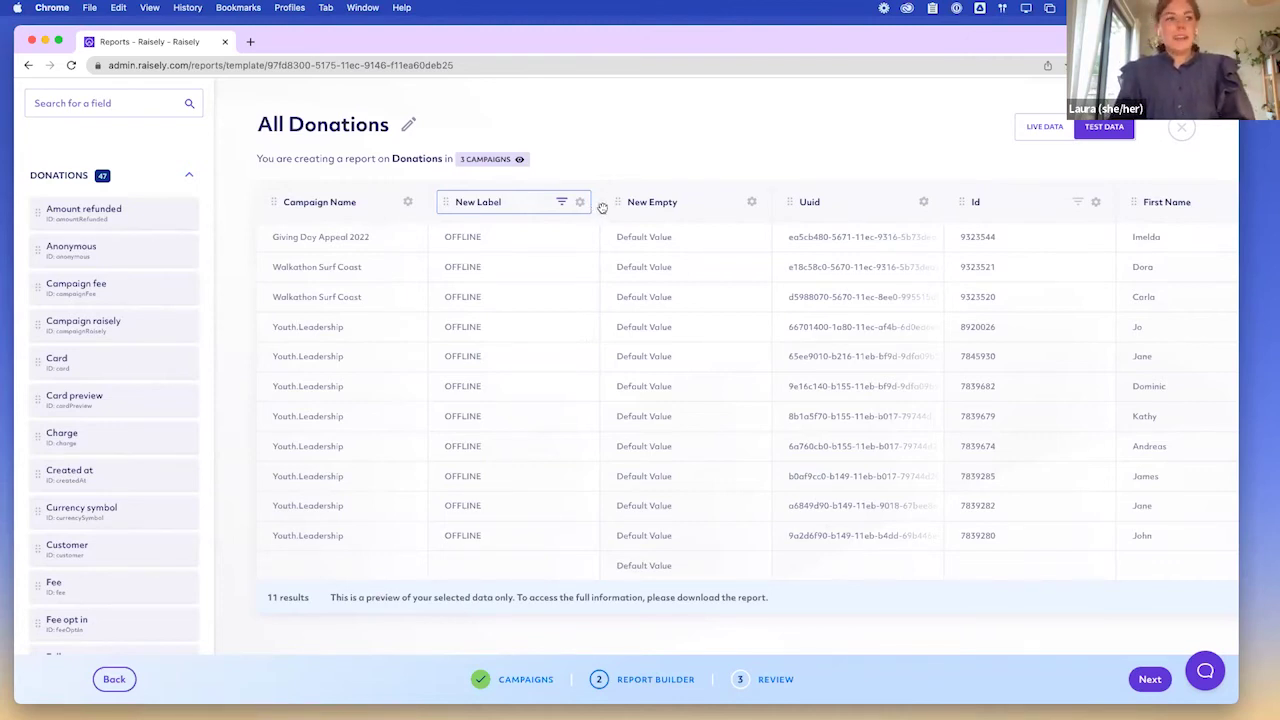
Collapse the Donations field group and rename the report "Custom New Report".
click(190, 175)
click(389, 124)
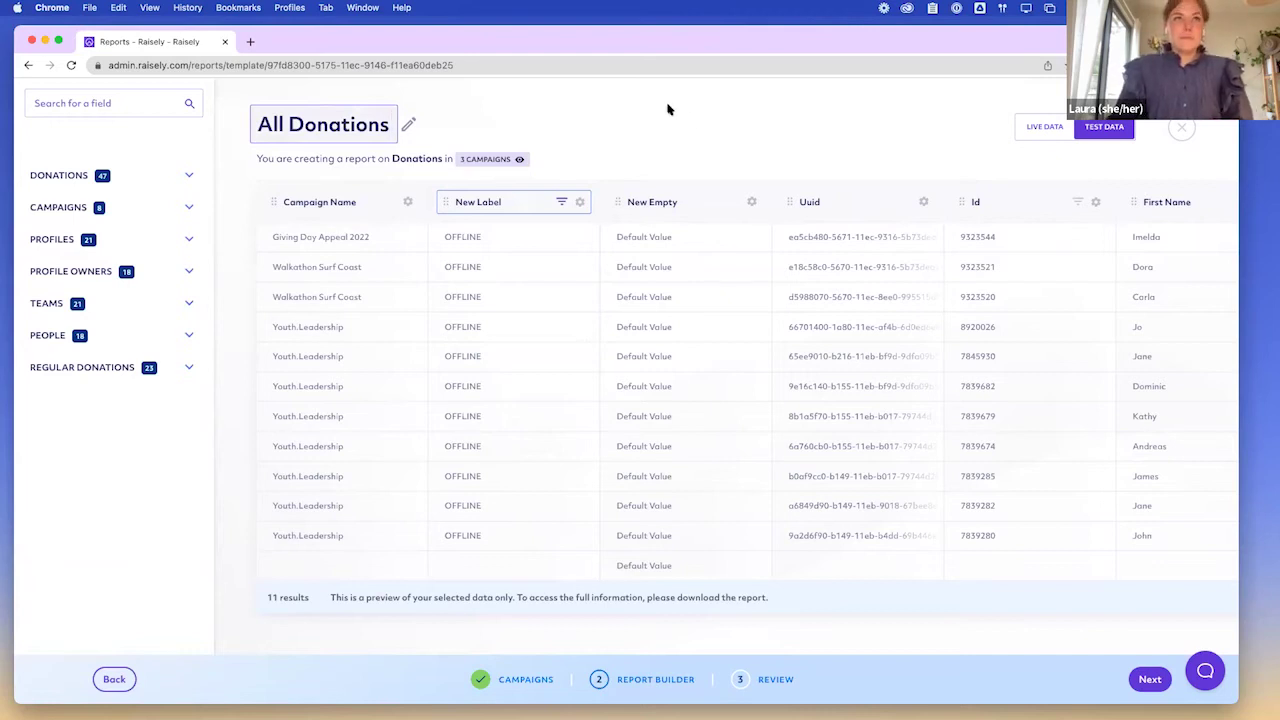
key(super+a)
text(Custom New Report)
click(766, 340)
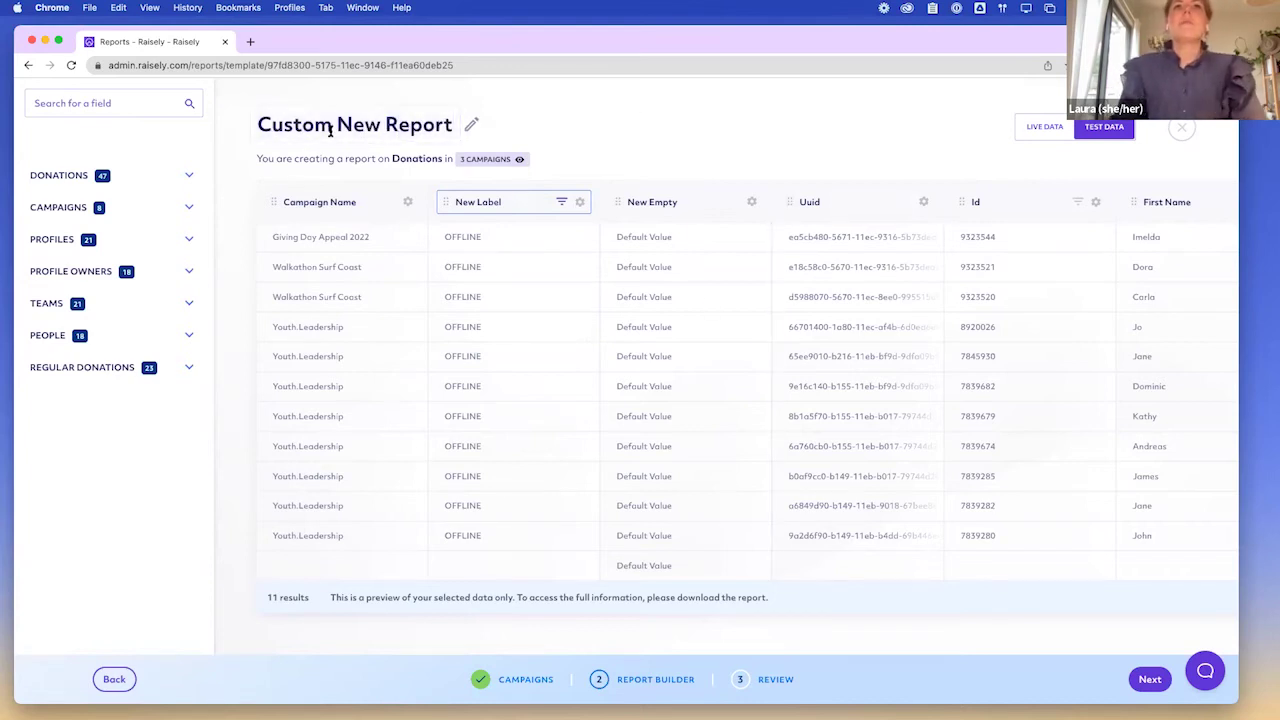
Change the report's campaign selection to all campaigns and finish the report setup without scheduling or downloading it.
click(518, 161)
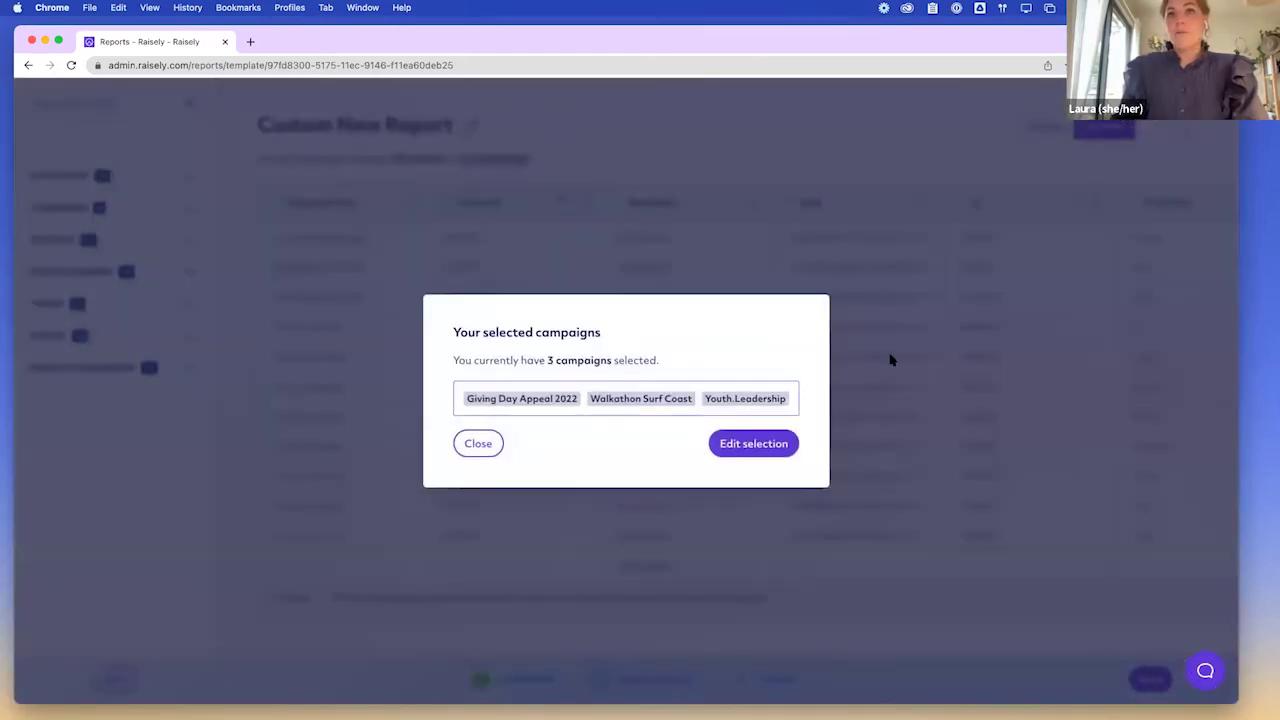
click(750, 443)
click(538, 288)
click(1146, 679)
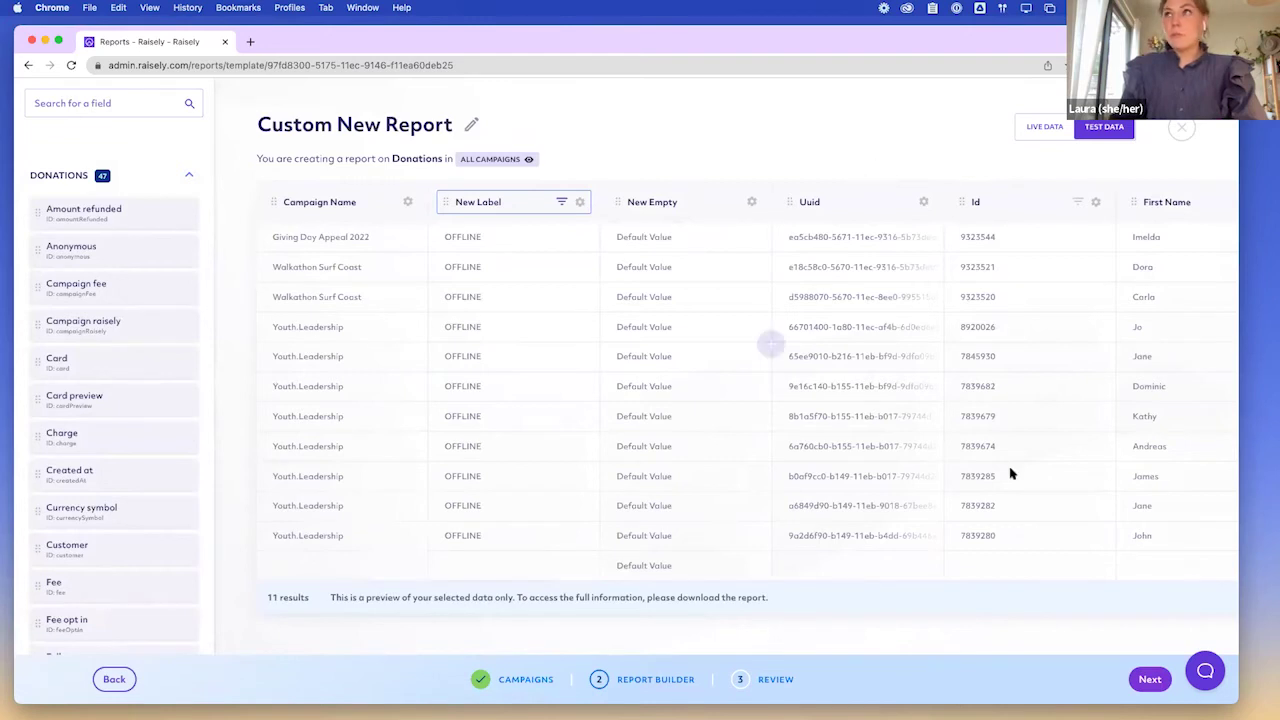
click(1152, 679)
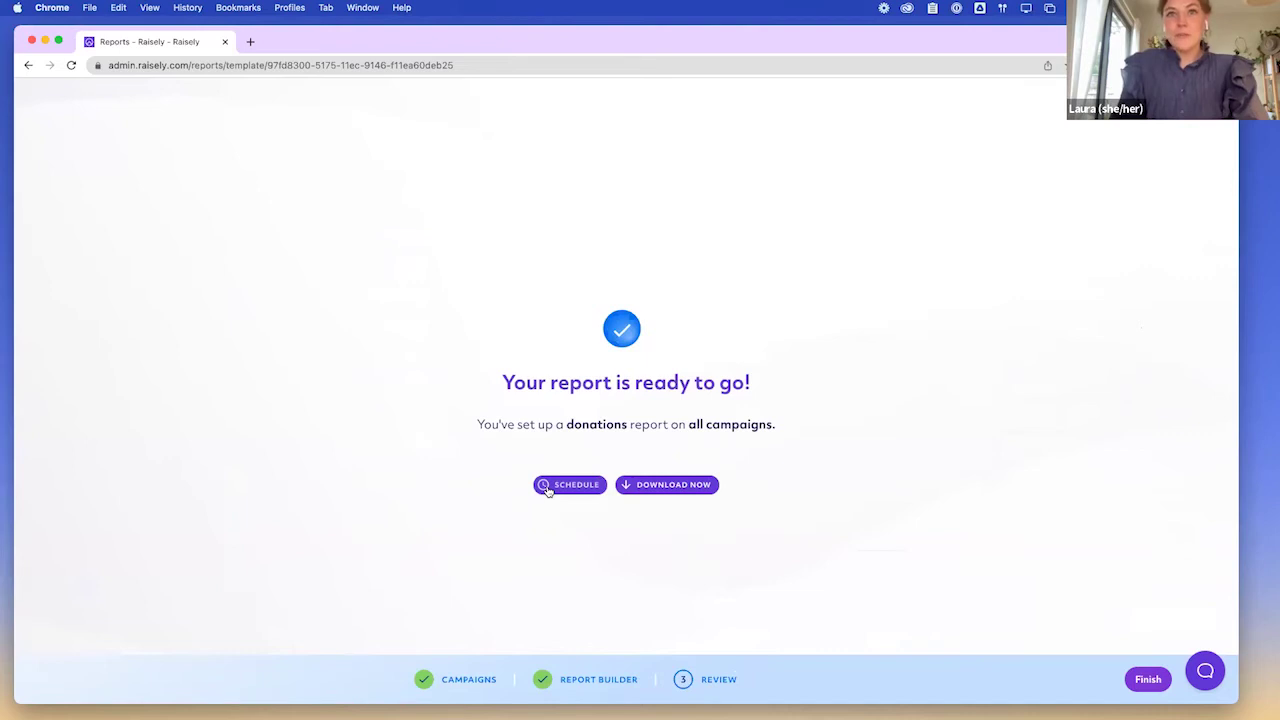
click(1148, 681)
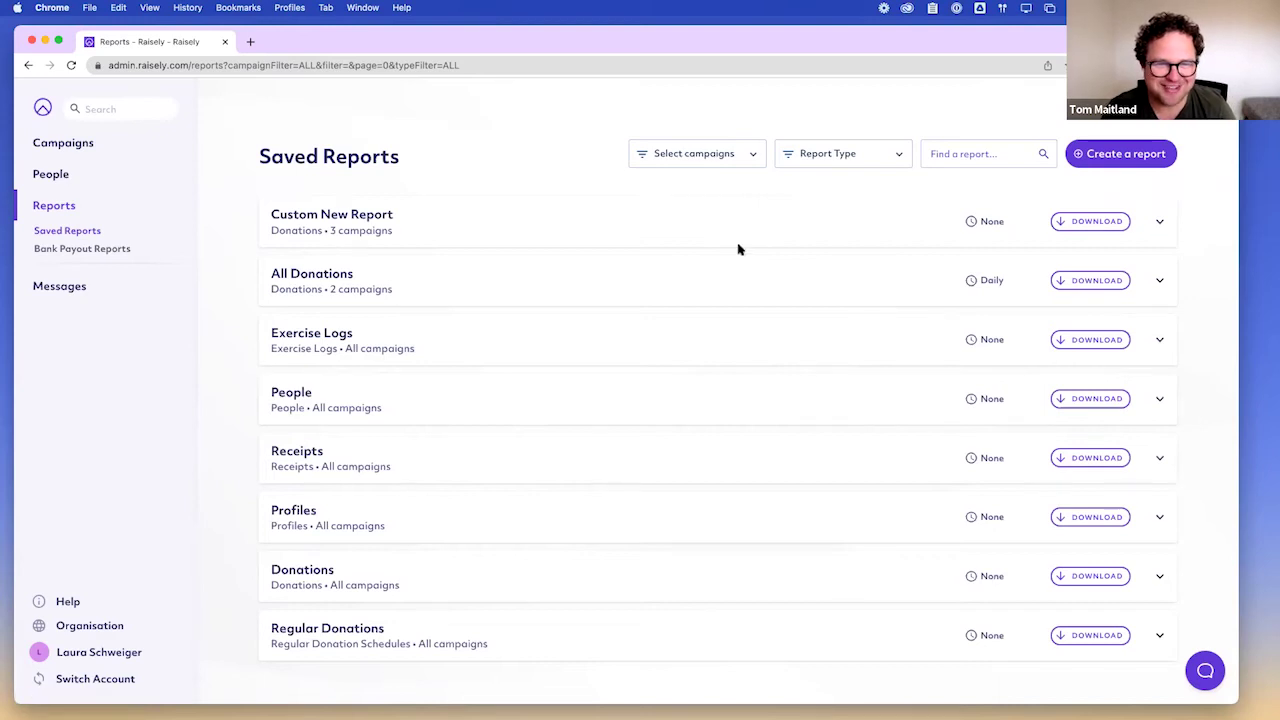
Open the bank payout reports and look through the Raisely account's campaigns and payout report history.
click(117, 248)
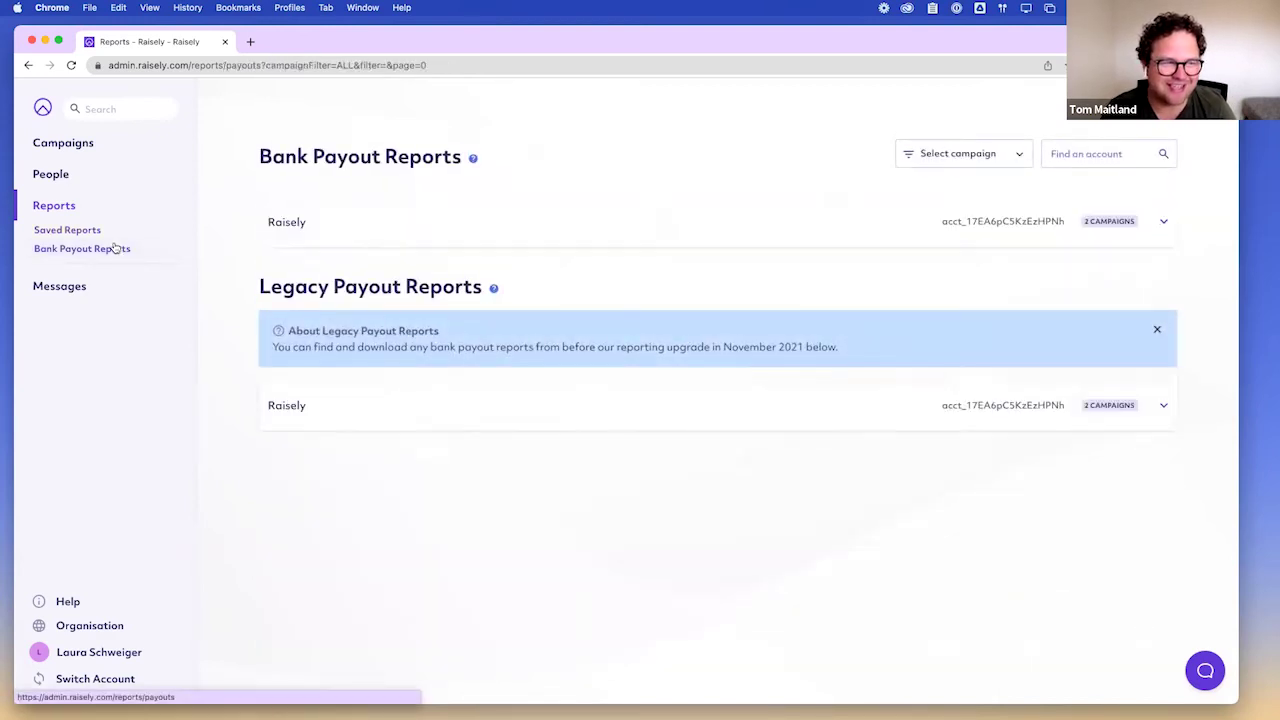
click(603, 227)
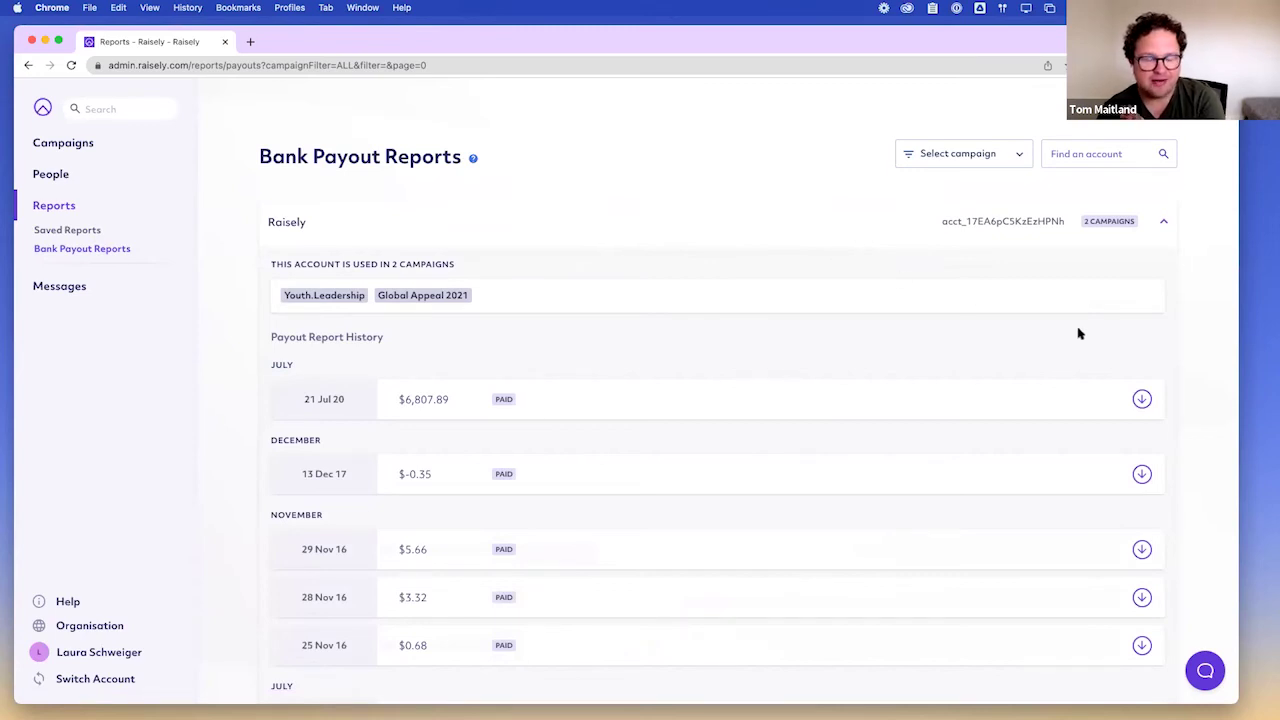
scroll(1188, 370, down, 2)
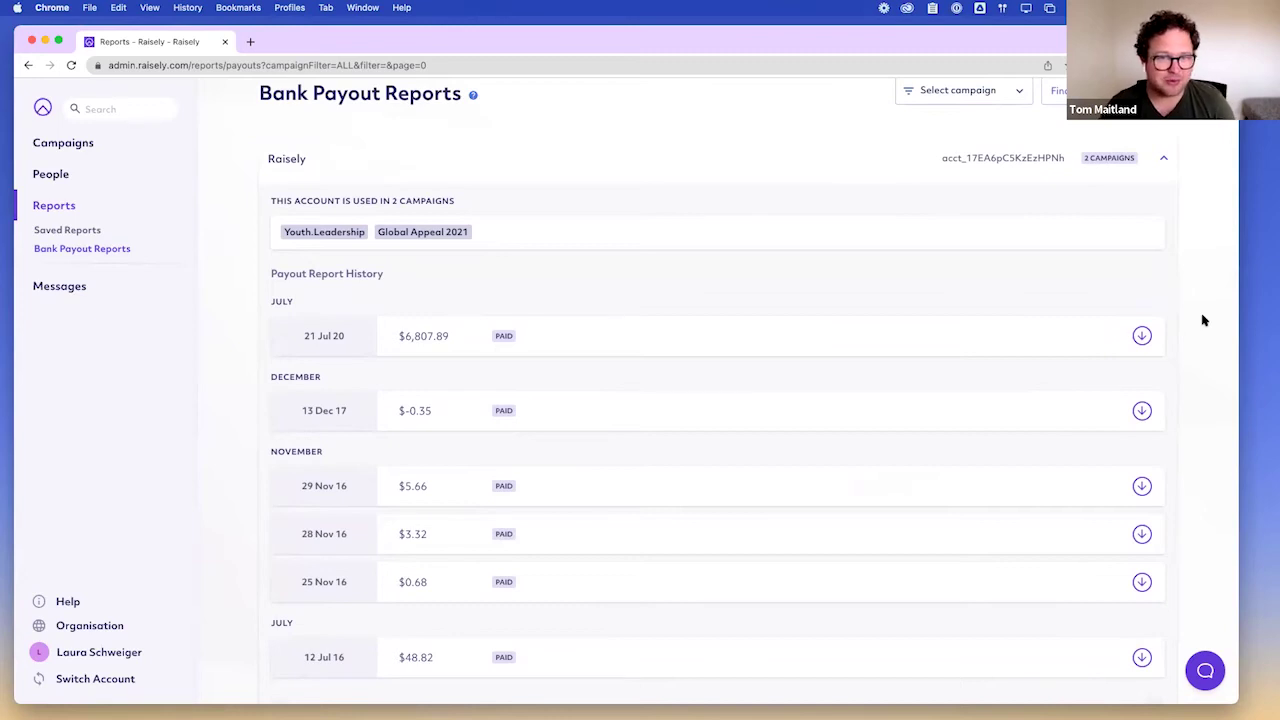
scroll(1203, 320, up, 1)
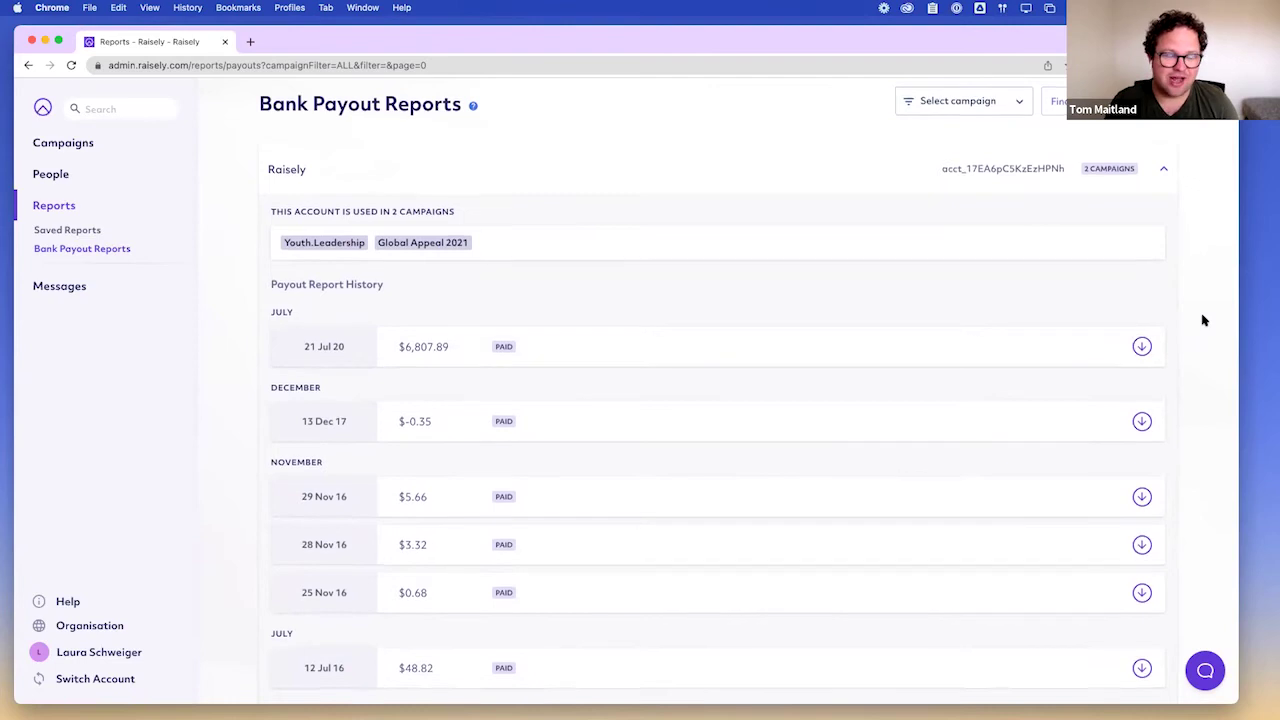
scroll(1204, 320, up, 1)
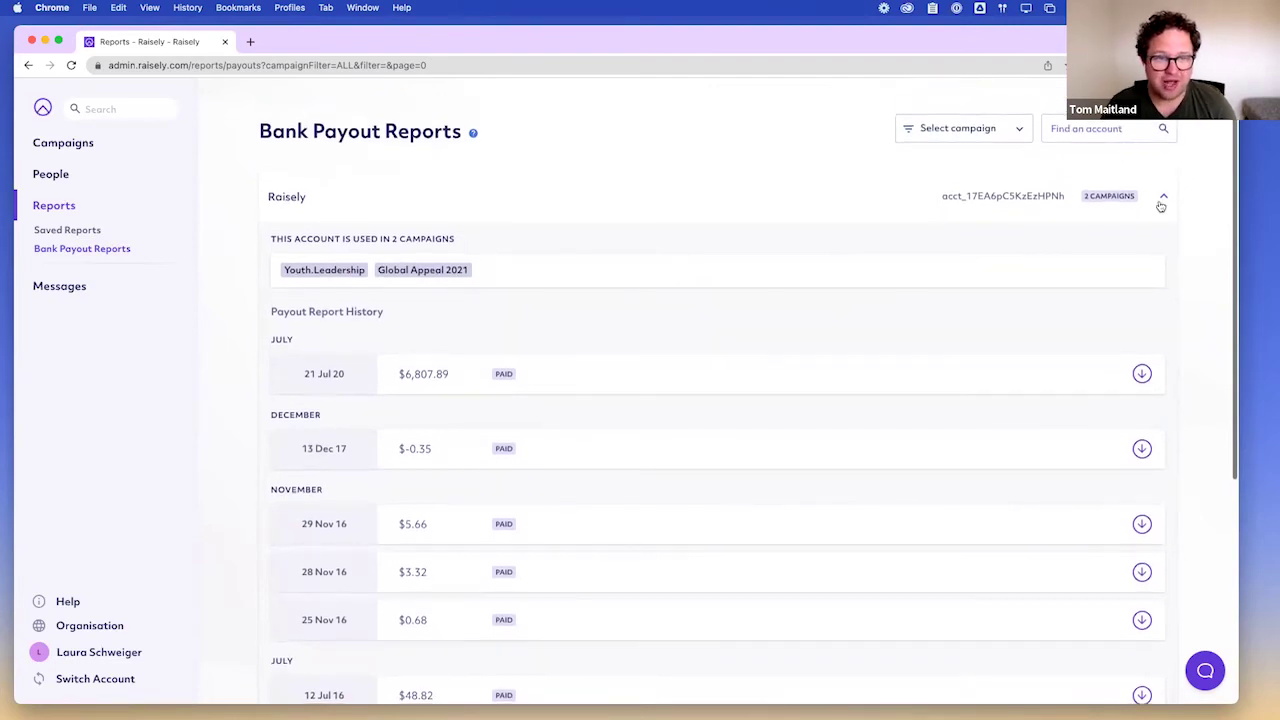
click(1162, 203)
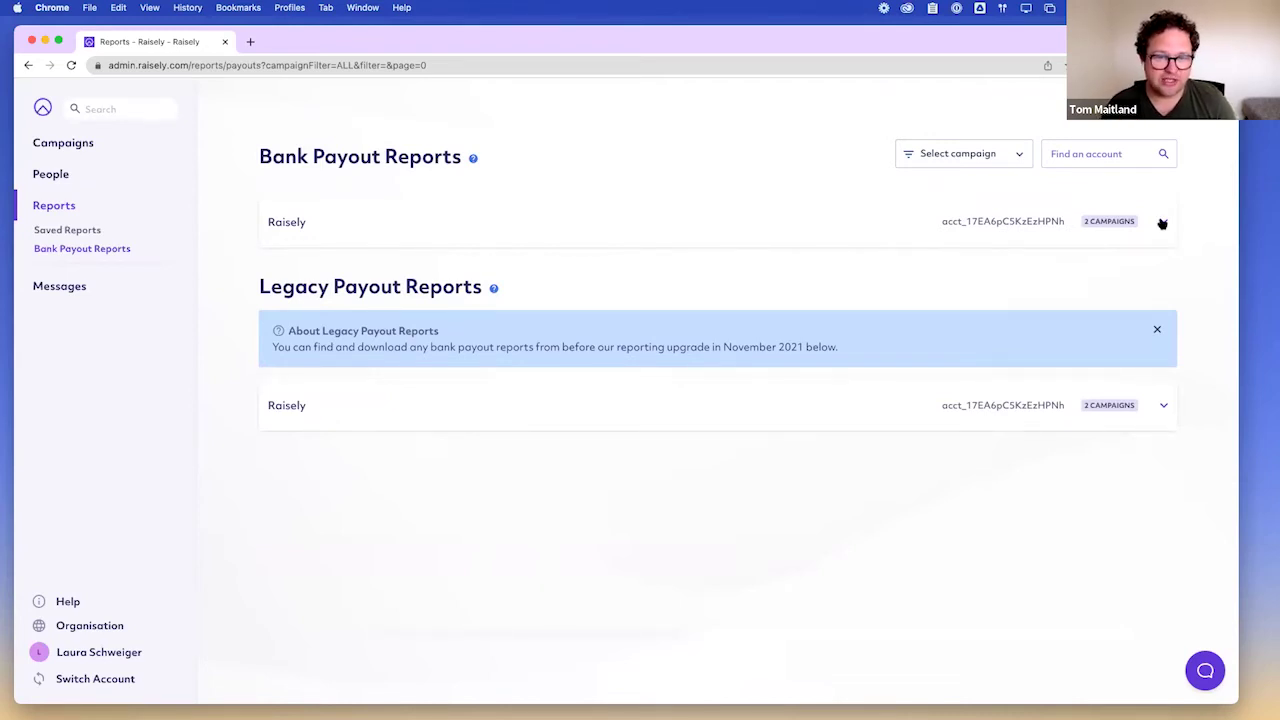
click(1162, 223)
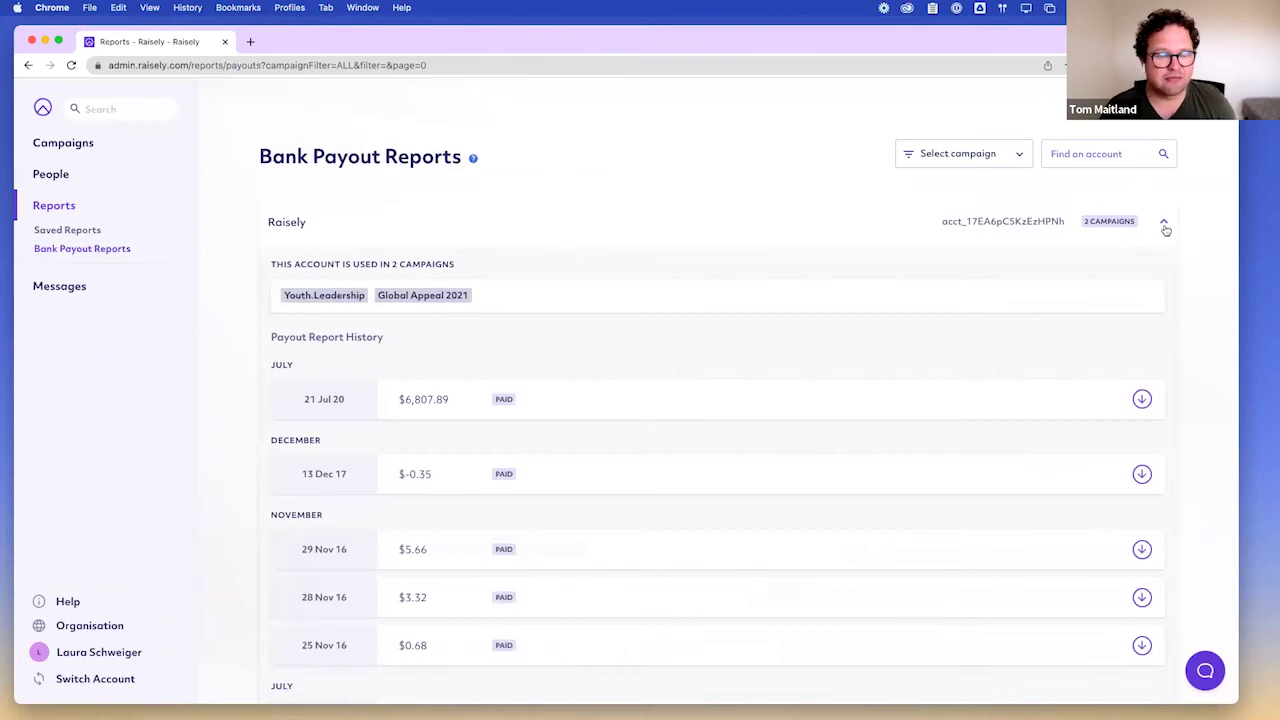
scroll(1180, 260, down, 3)
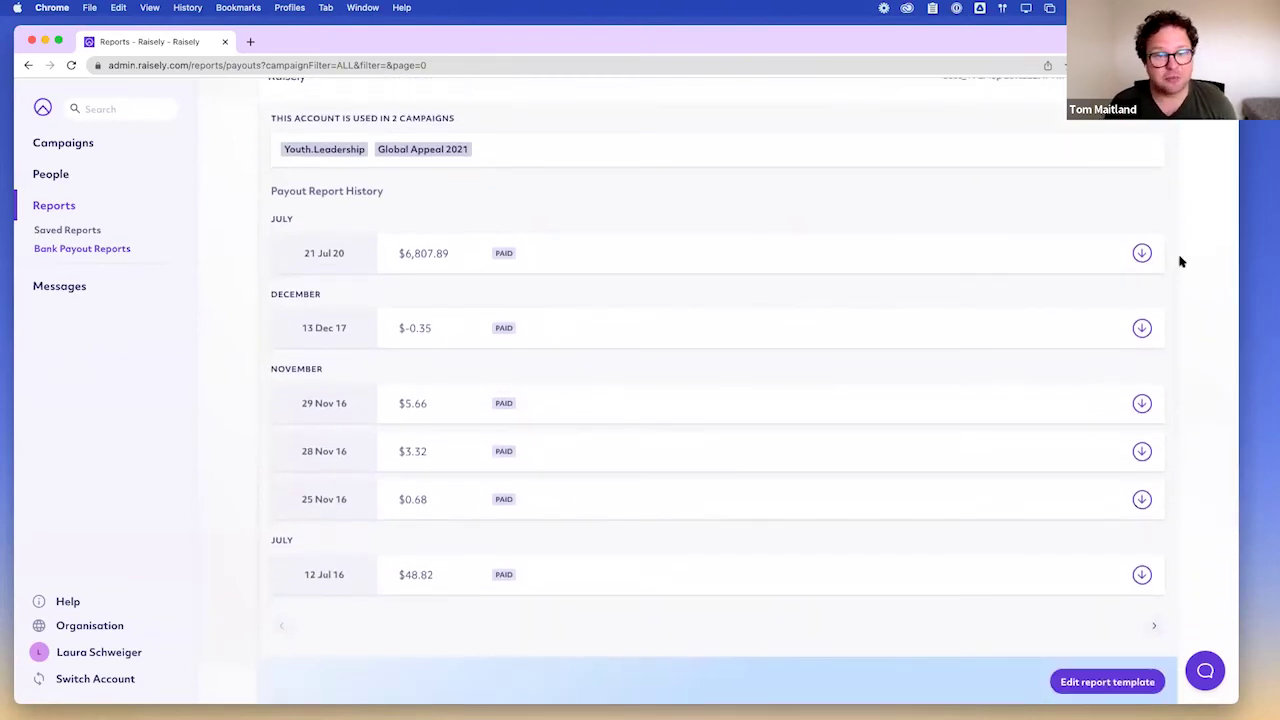
scroll(1180, 260, down, 1)
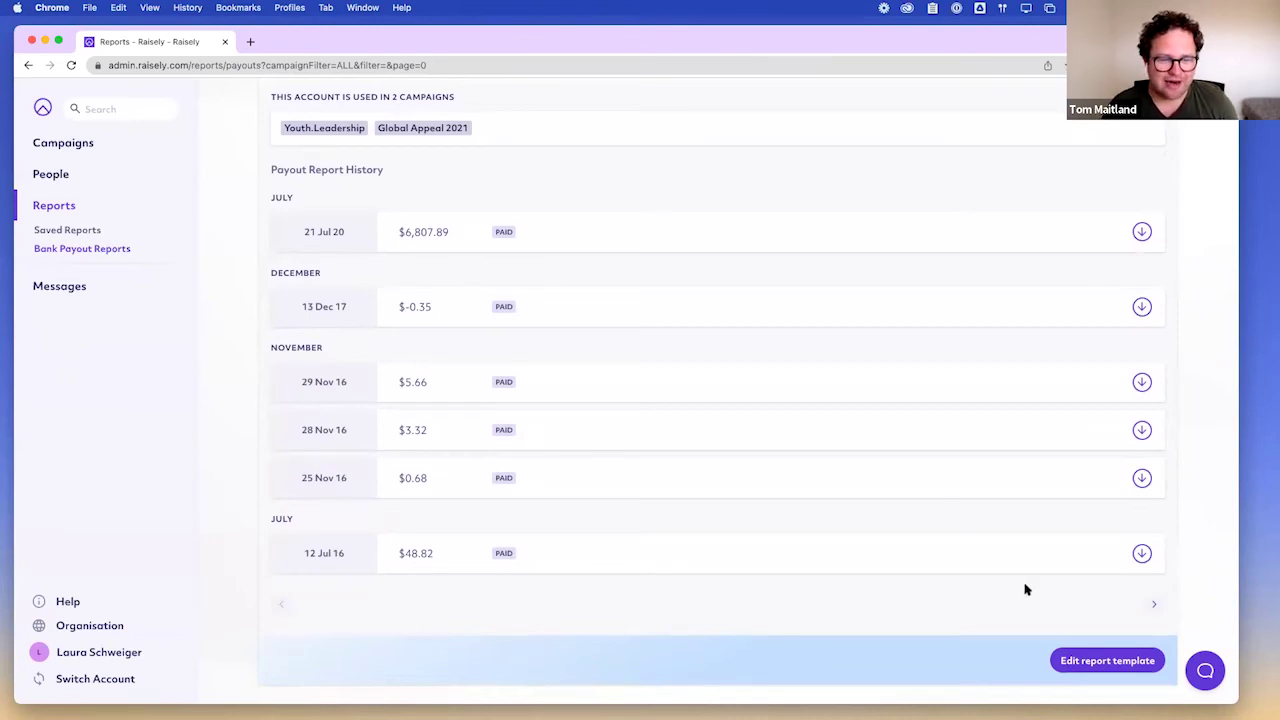
Open the Raisely account's payout report template for editing and rename the Transaction Date column "Date".
click(1067, 668)
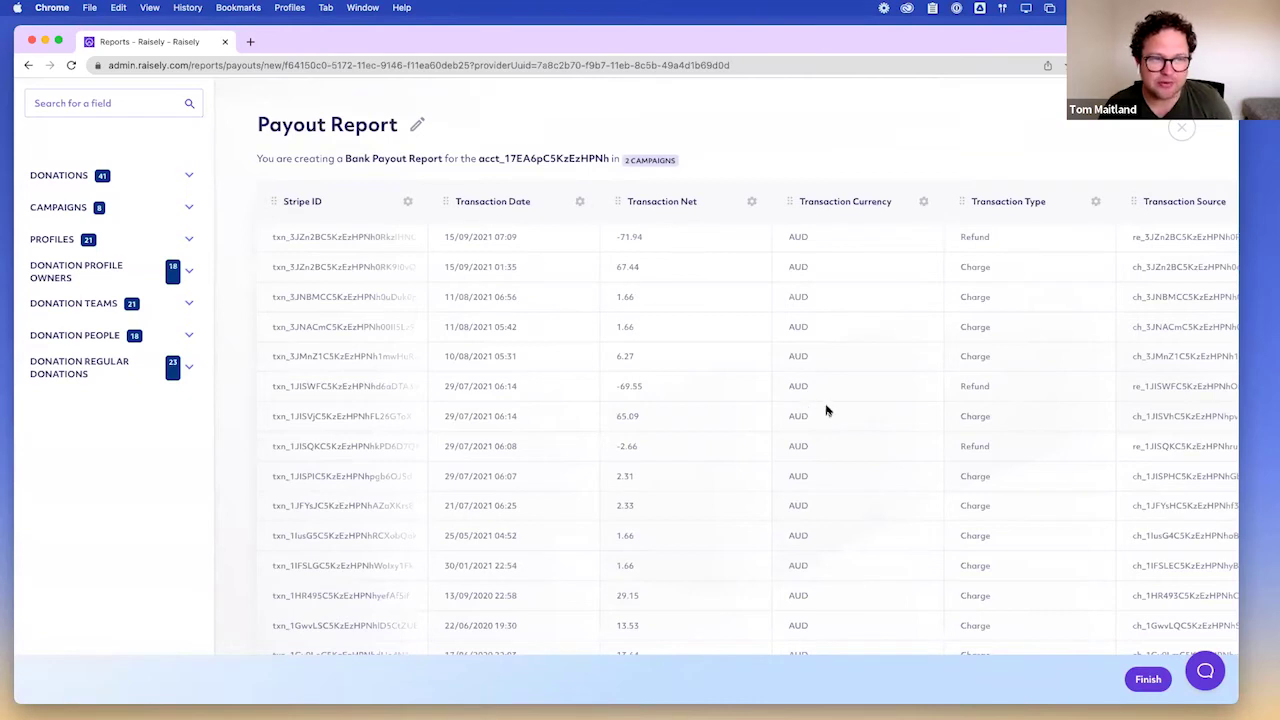
click(580, 202)
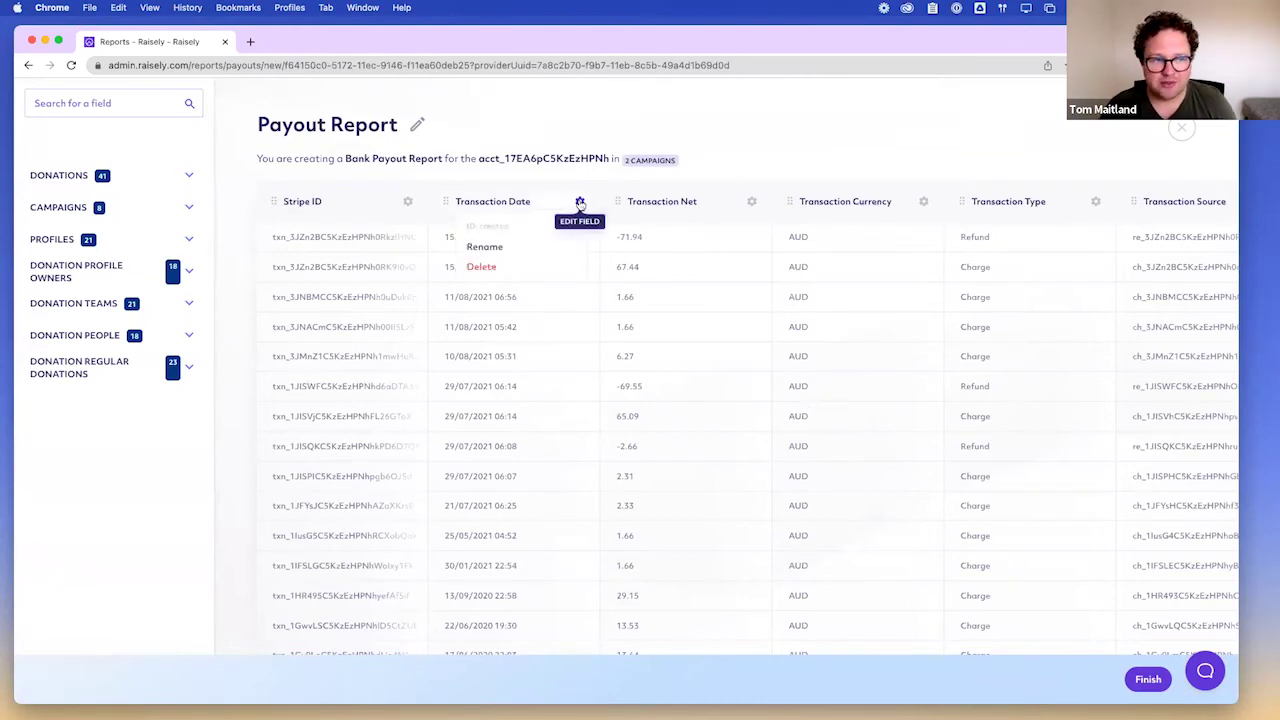
click(485, 246)
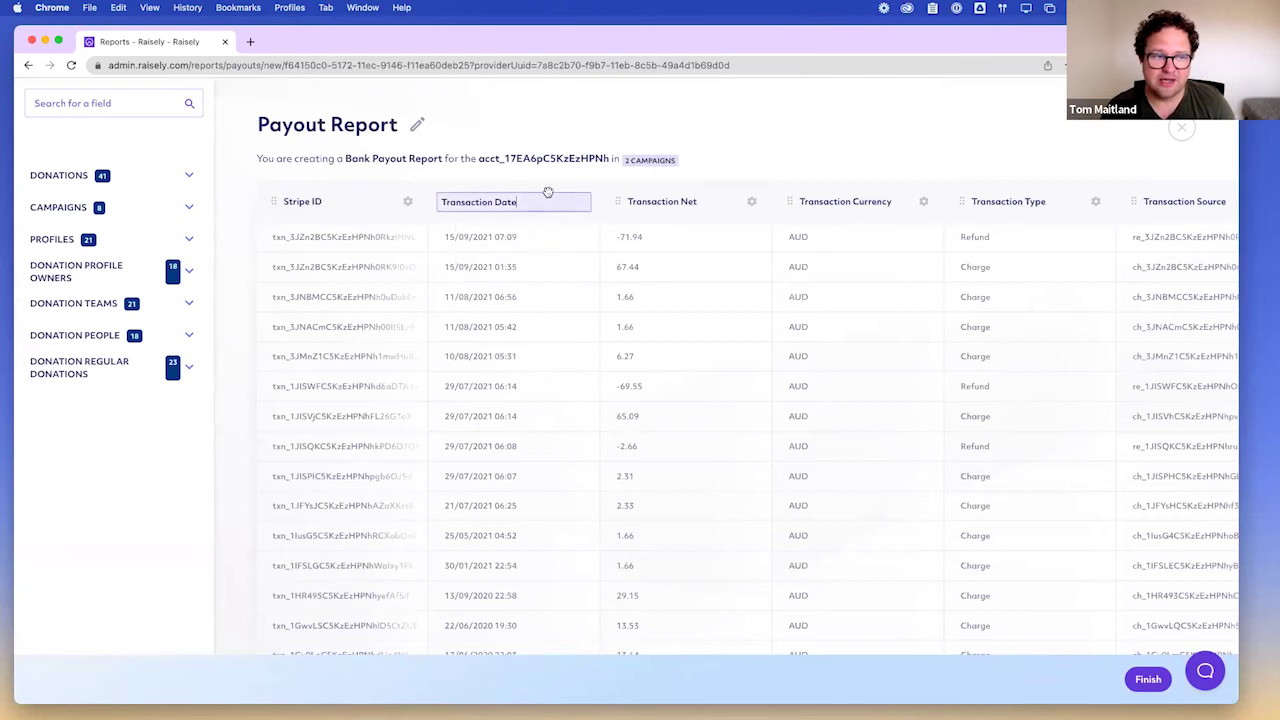
key(super+a)
text(Date)
key(Return)
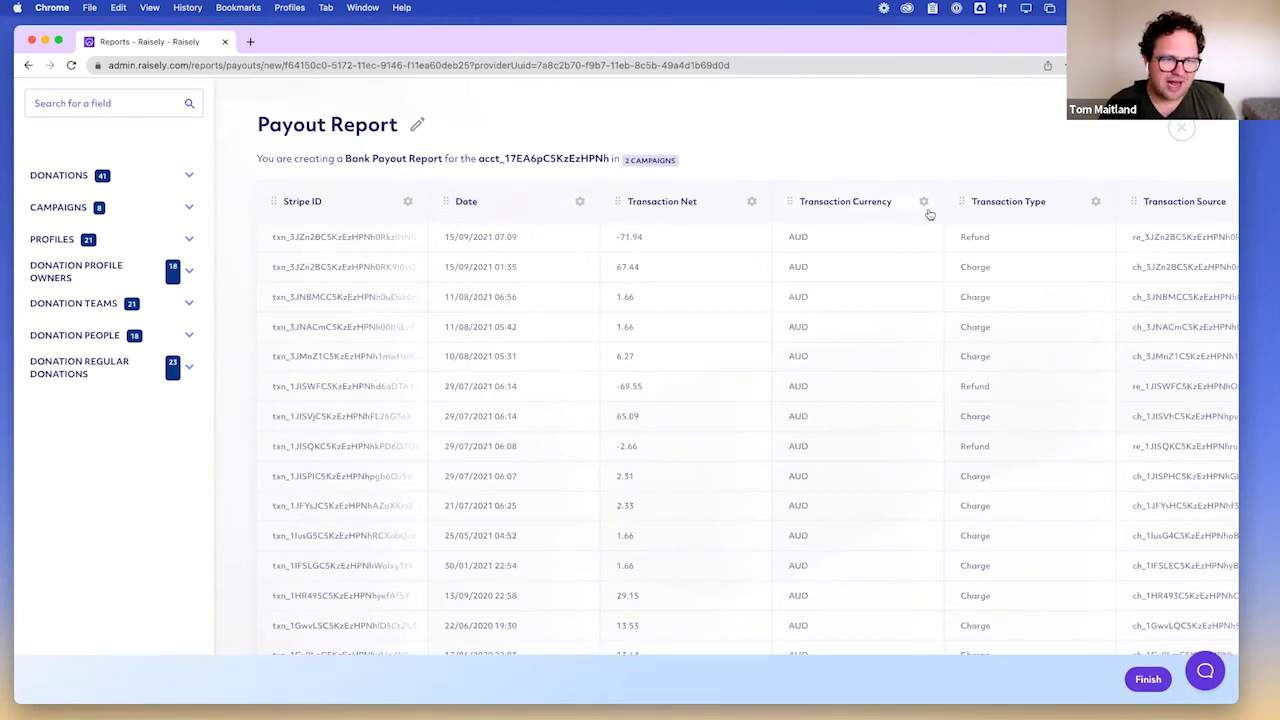
Add an empty column between Transaction Net and Transaction Currency and name it "Blank Column".
scroll(1034, 303, right, 2)
scroll(723, 249, left, 2)
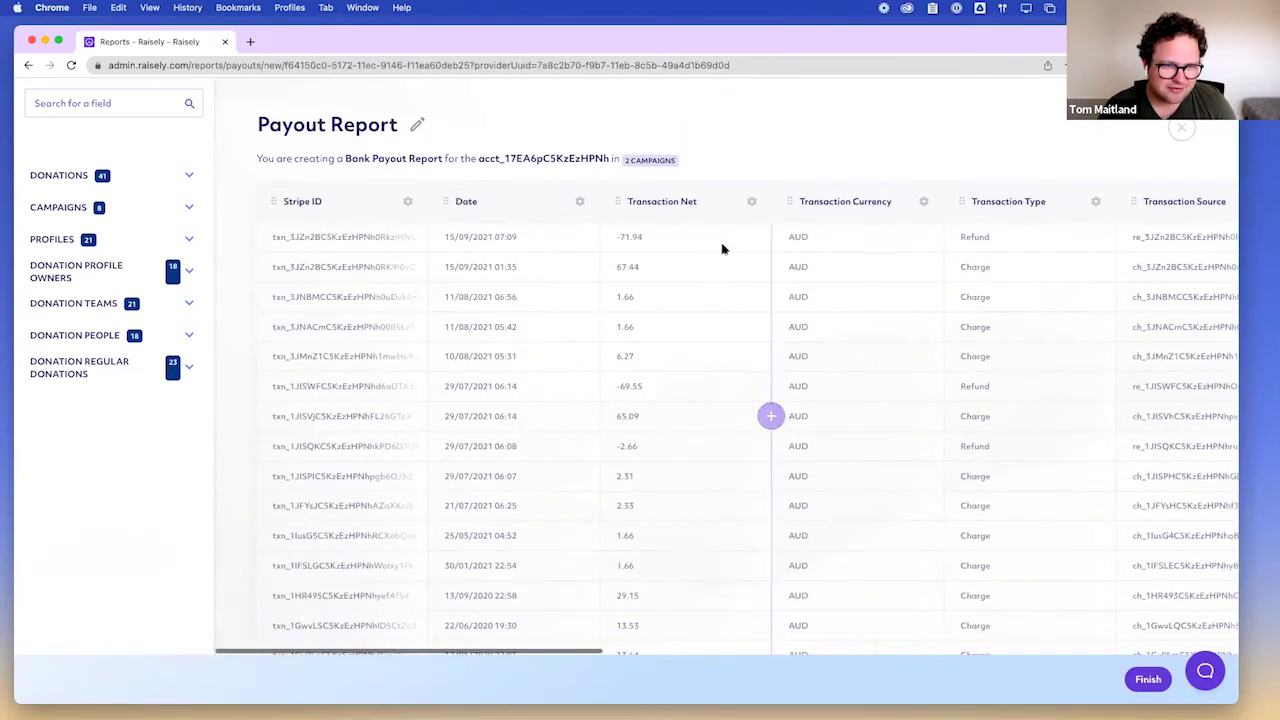
click(771, 416)
click(923, 201)
click(866, 228)
text(Blank Column)
key(Return)
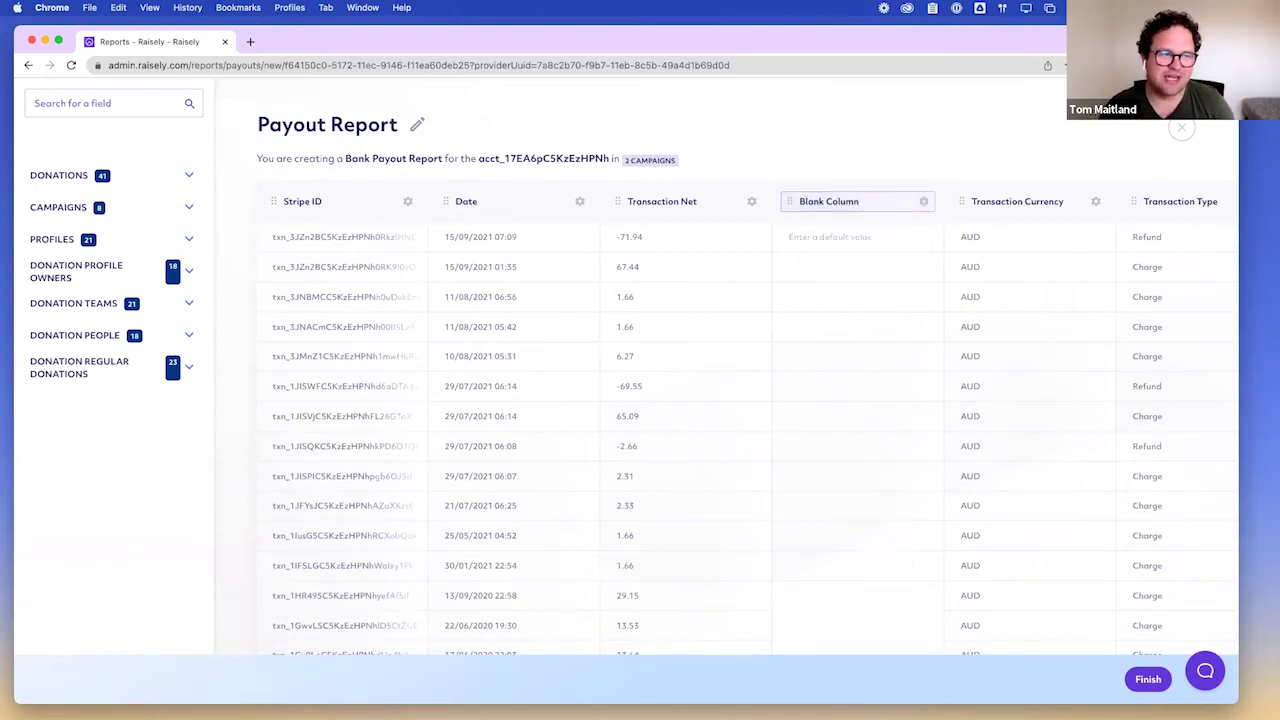
Rename the Blank Column "Data Source" and set its default value to "Raisely".
click(917, 208)
click(843, 228)
text(Data Source)
click(866, 236)
text(Raisely)
key(Return)
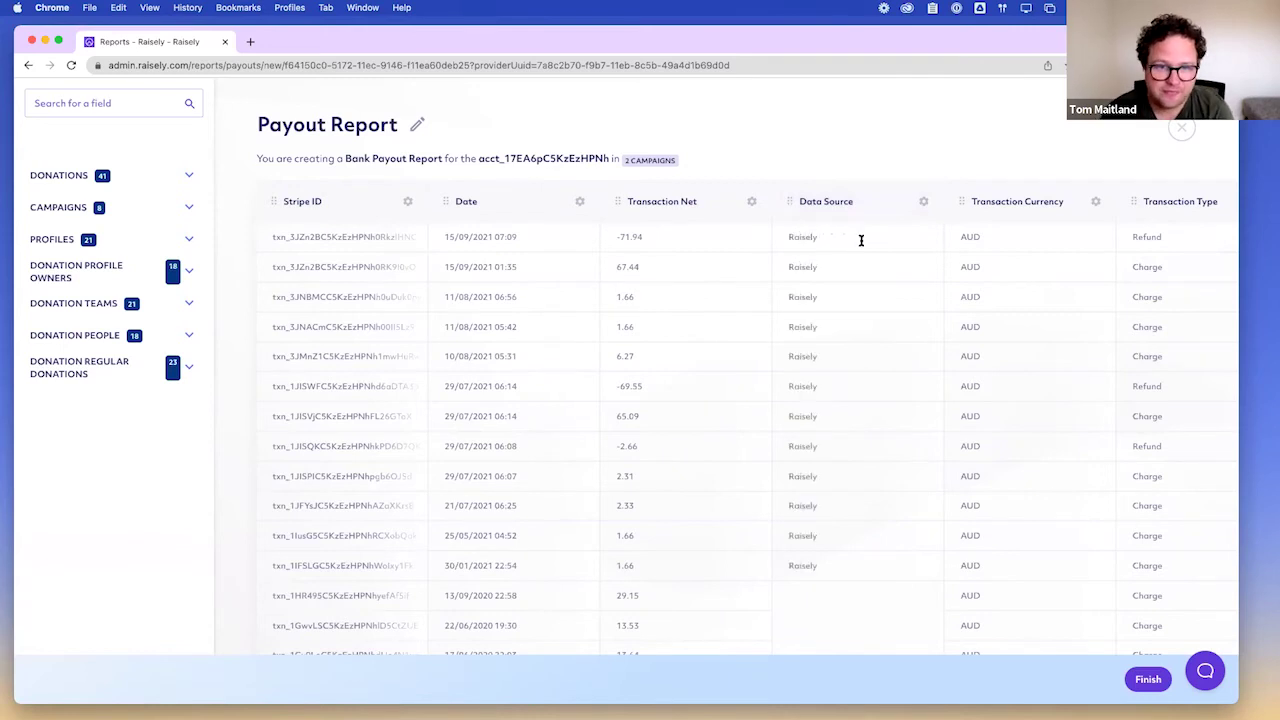
Move the Data Source column to the first position and finish editing the payout report template.
drag(795, 203, 268, 204)
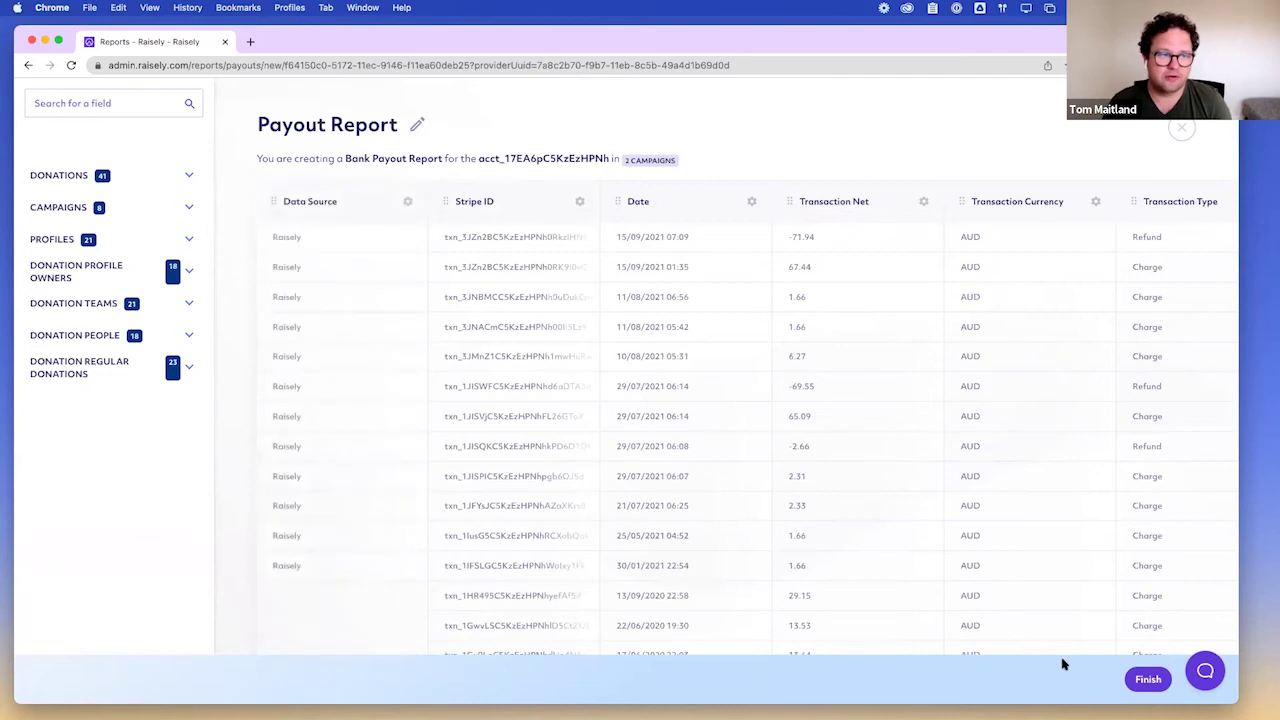
click(1146, 680)
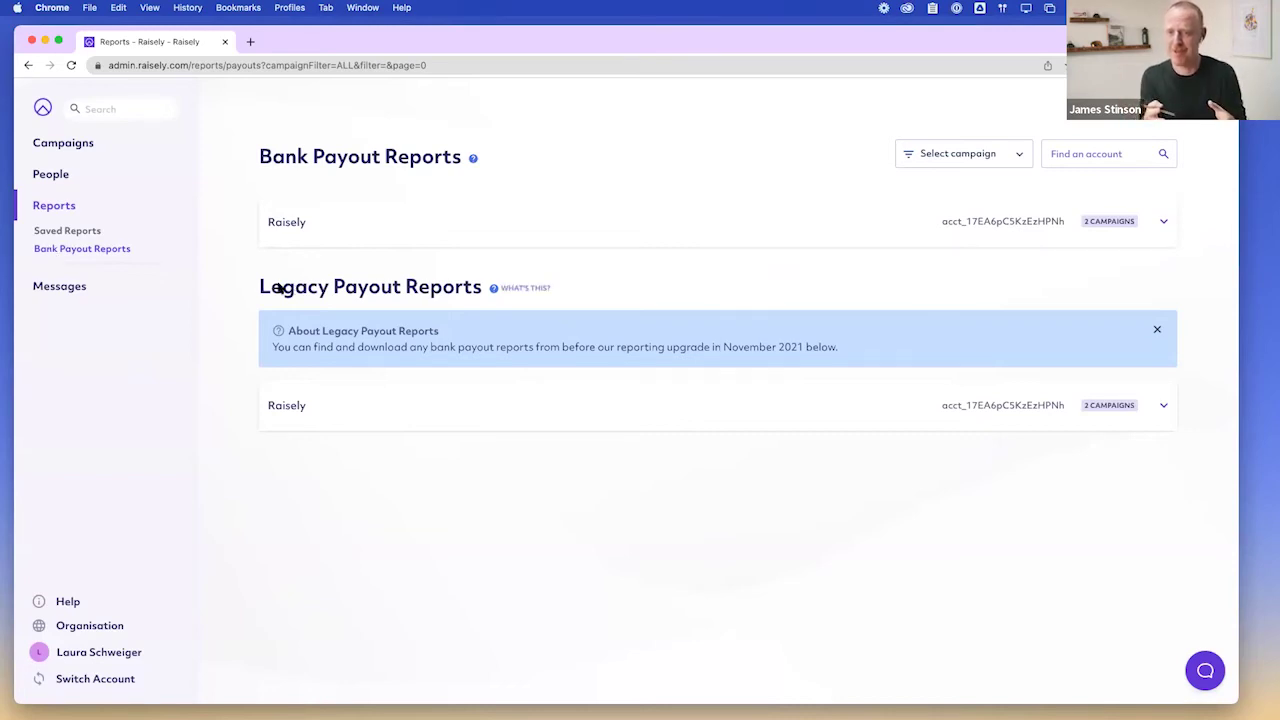
Open the saved reports and look through the campaign and report type filter options.
click(80, 229)
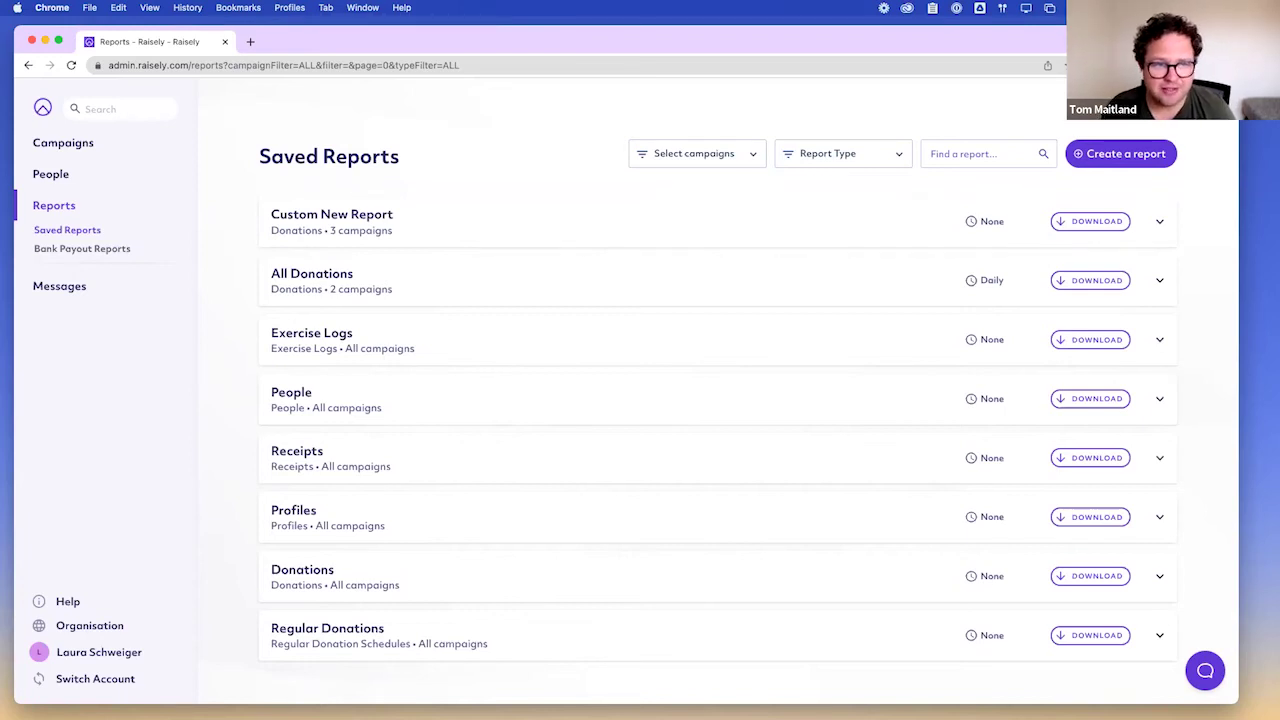
click(742, 155)
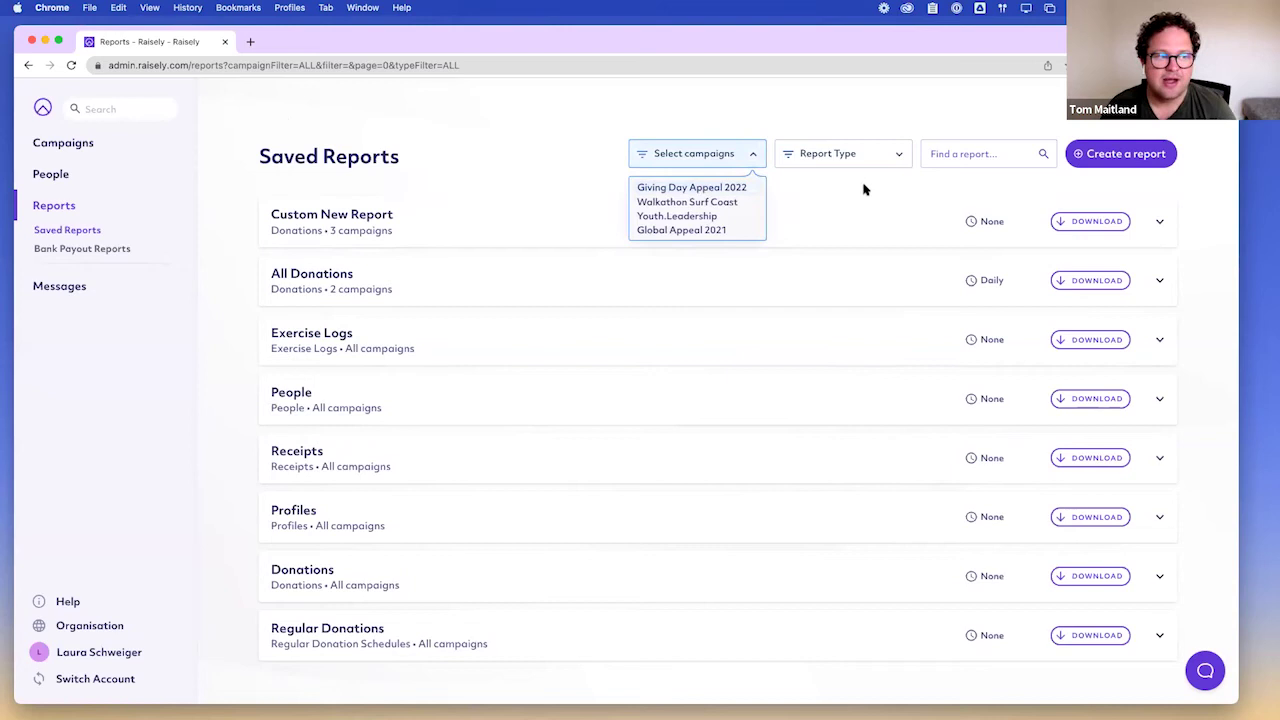
click(886, 160)
click(900, 155)
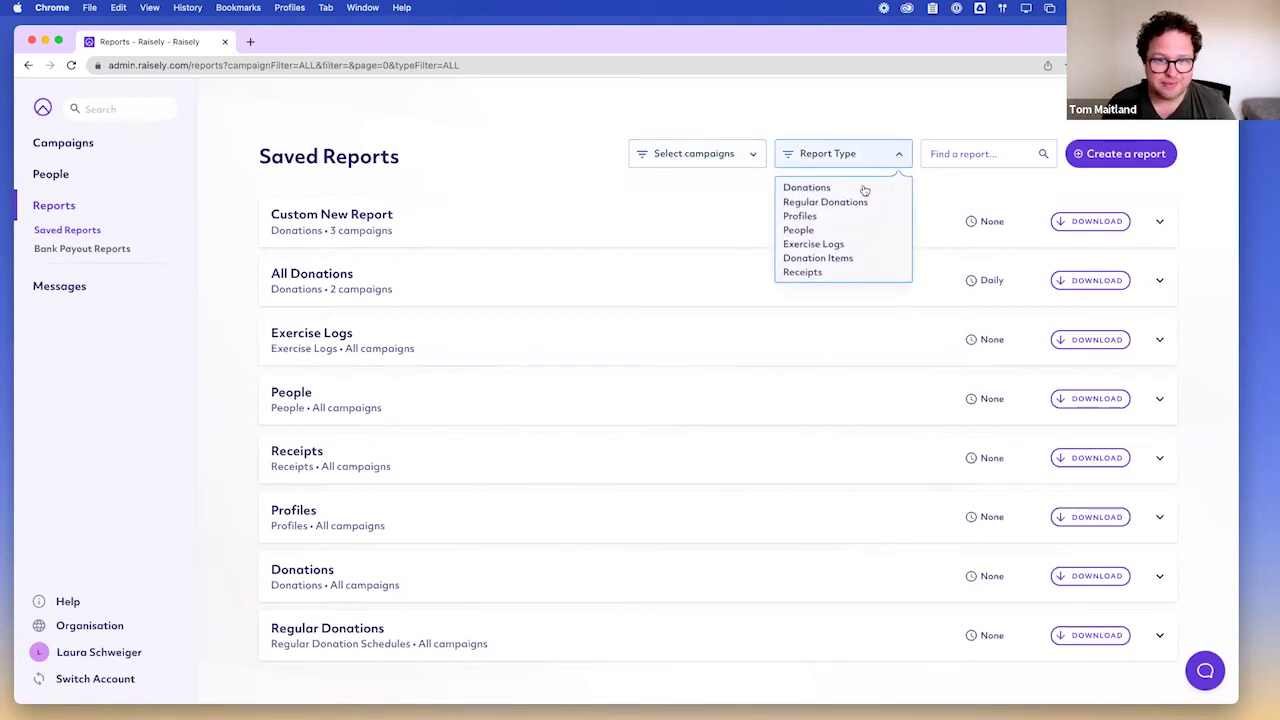
click(550, 140)
Open the Giving Day Appeal 2022 campaign and show the saved reports filtered to it.
click(97, 148)
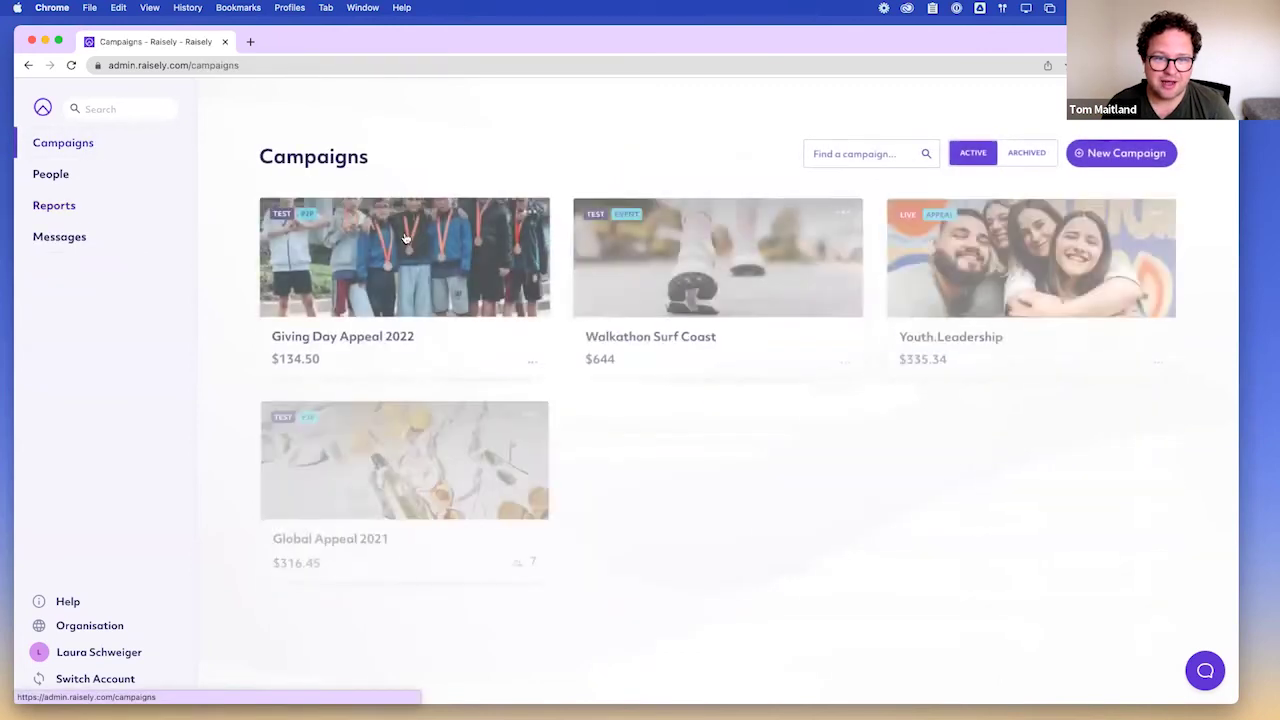
click(312, 260)
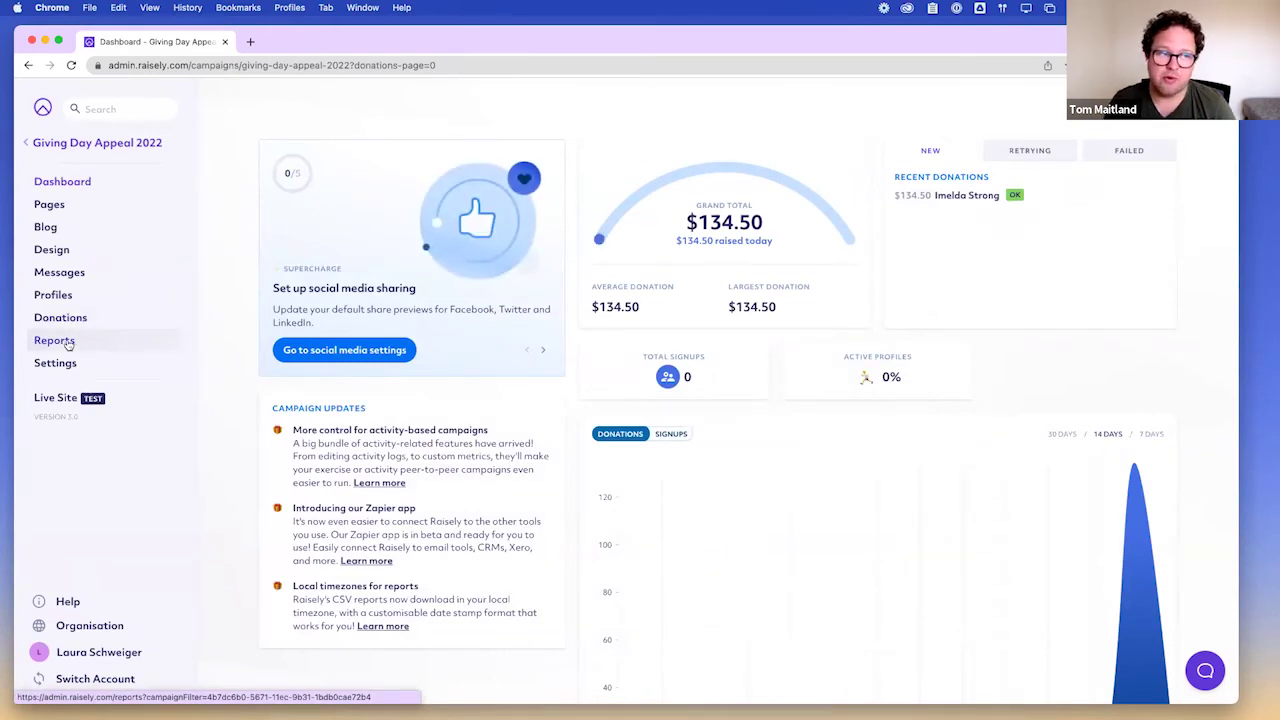
click(60, 342)
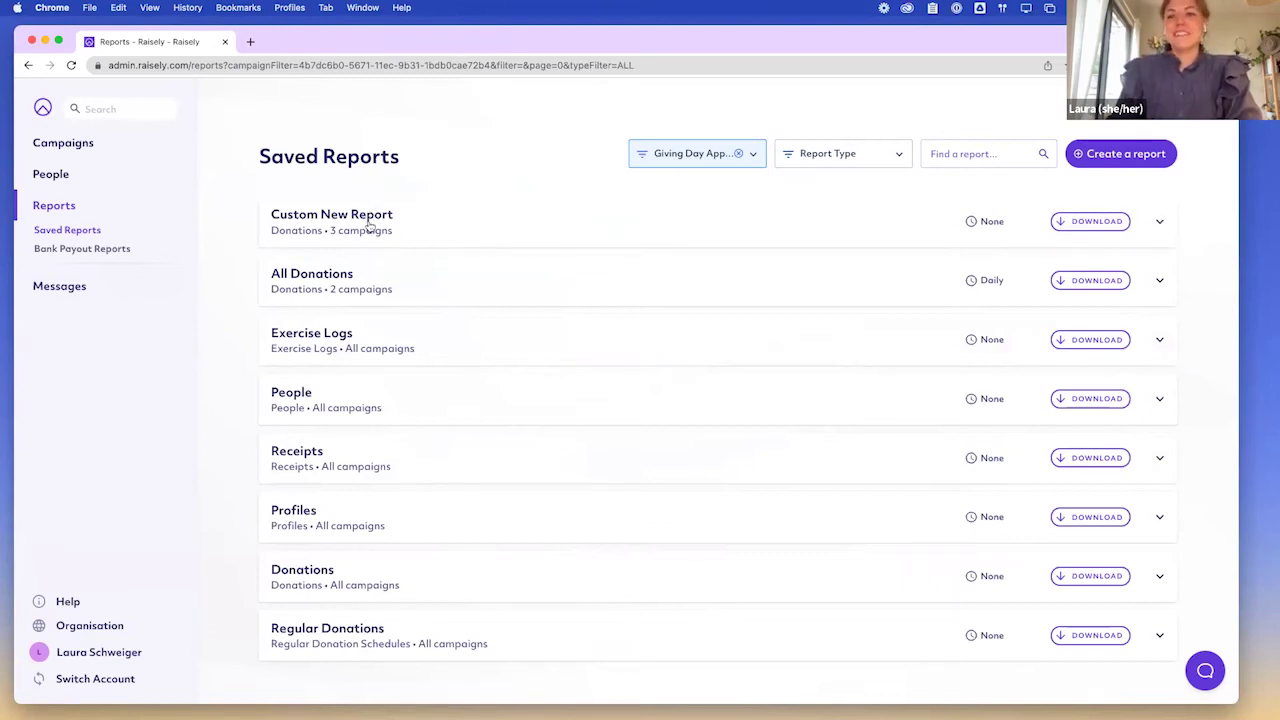
Schedule the Custom New Report monthly from 08/12/2021 at 8:00 AM, with email delivery to the suggested recipient and the date range This month.
click(1157, 224)
scroll(714, 408, down, 3)
scroll(700, 395, up, 1)
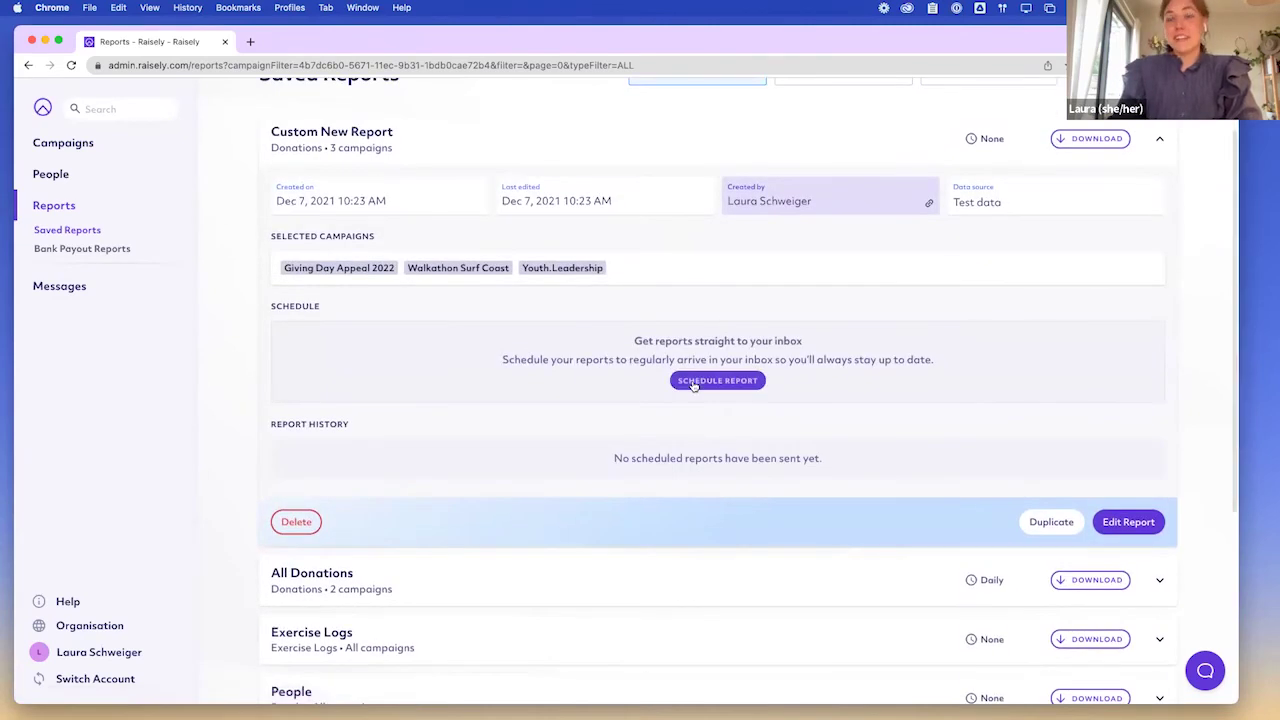
click(694, 384)
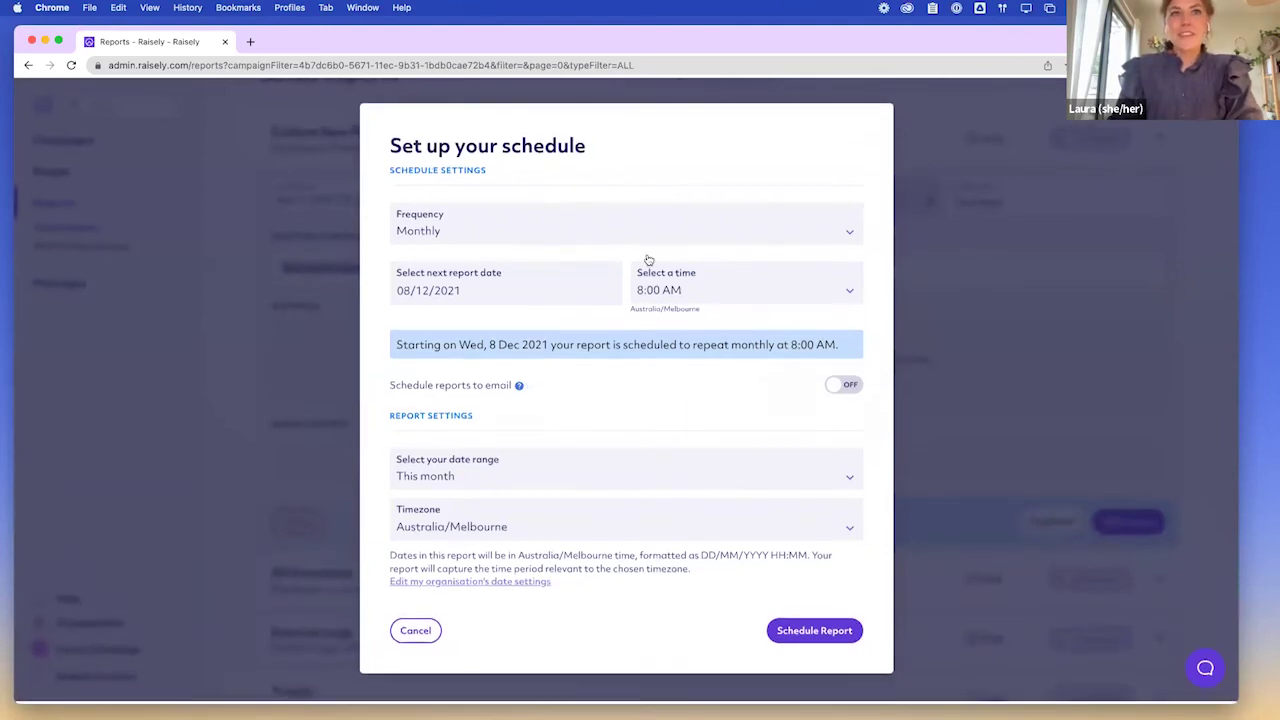
mouse_move(451, 390)
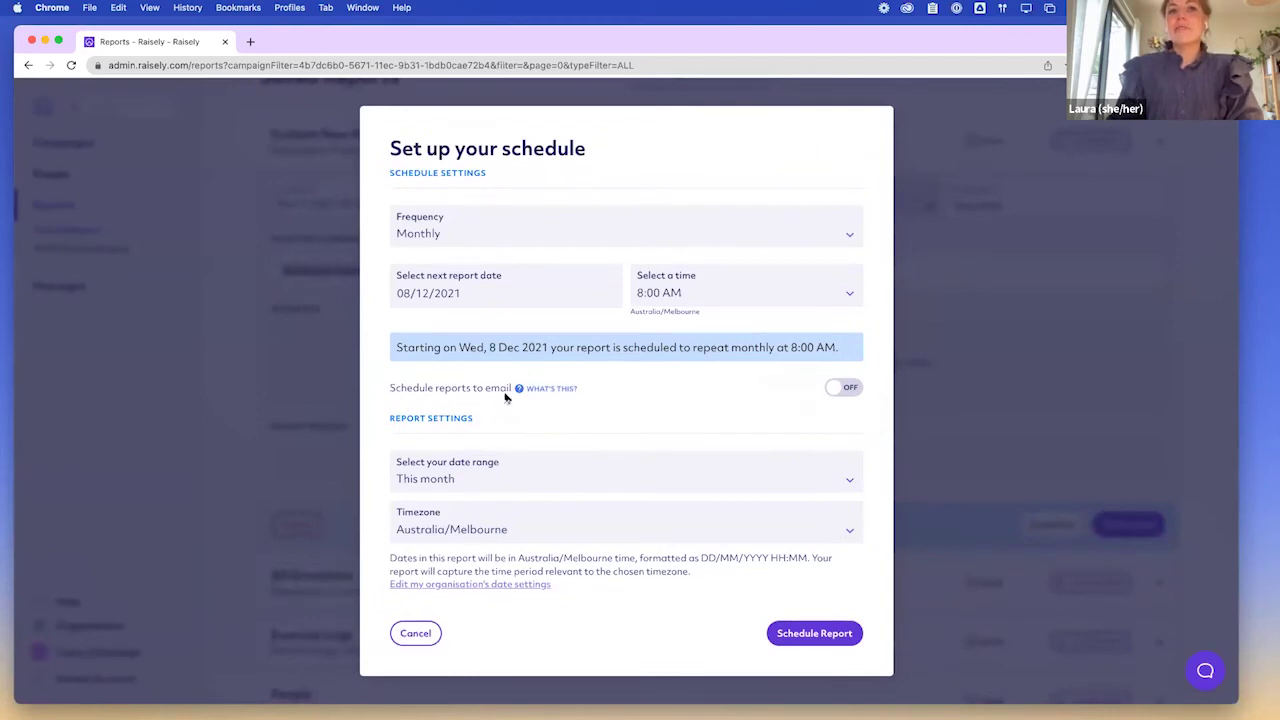
click(843, 388)
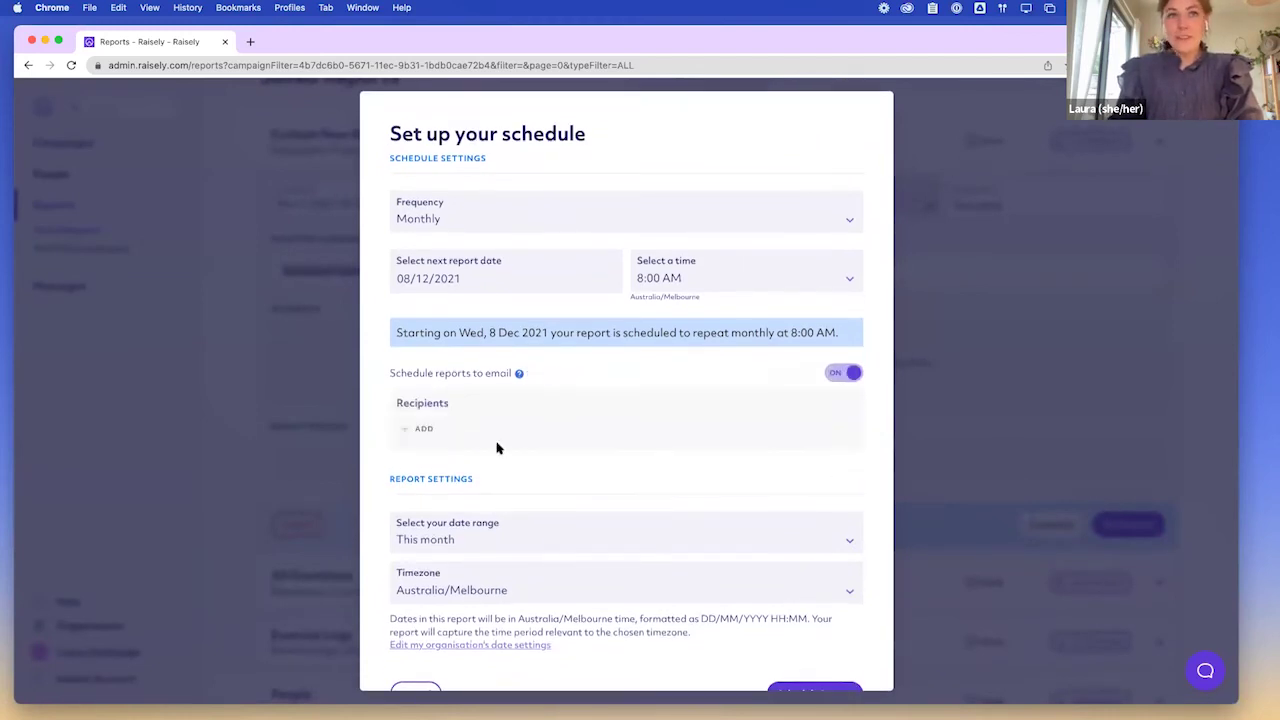
click(410, 429)
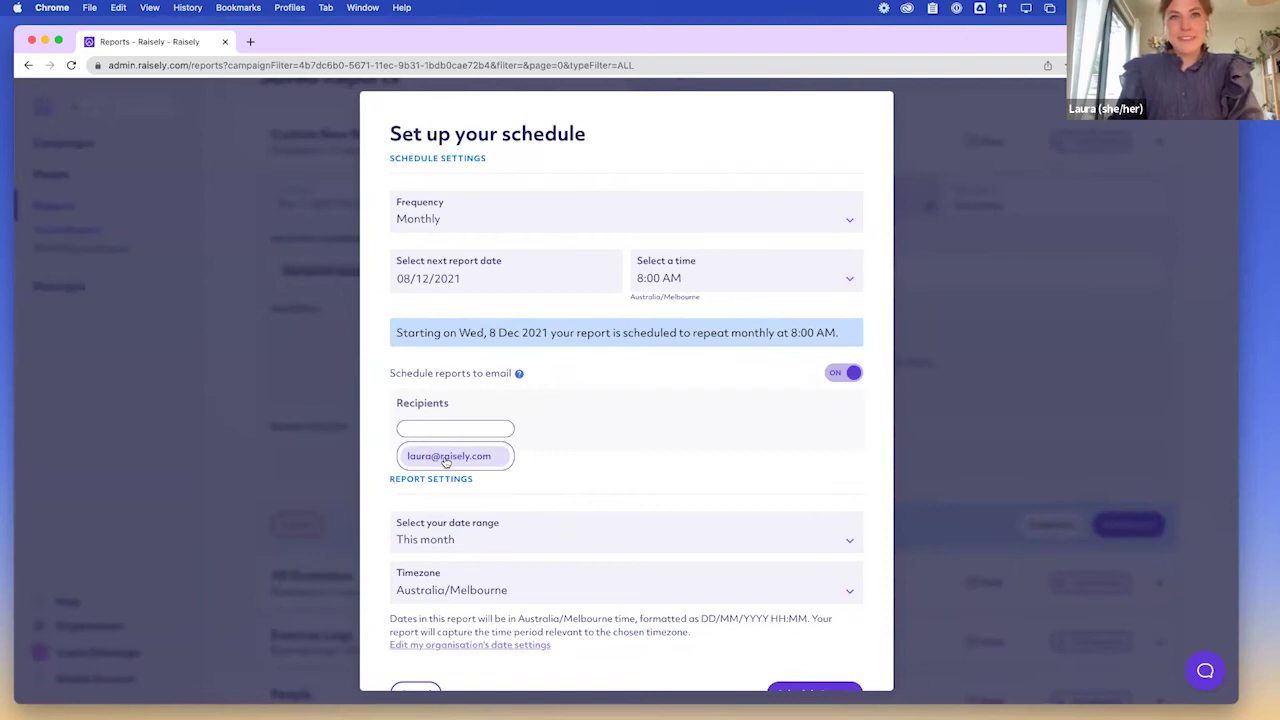
click(446, 458)
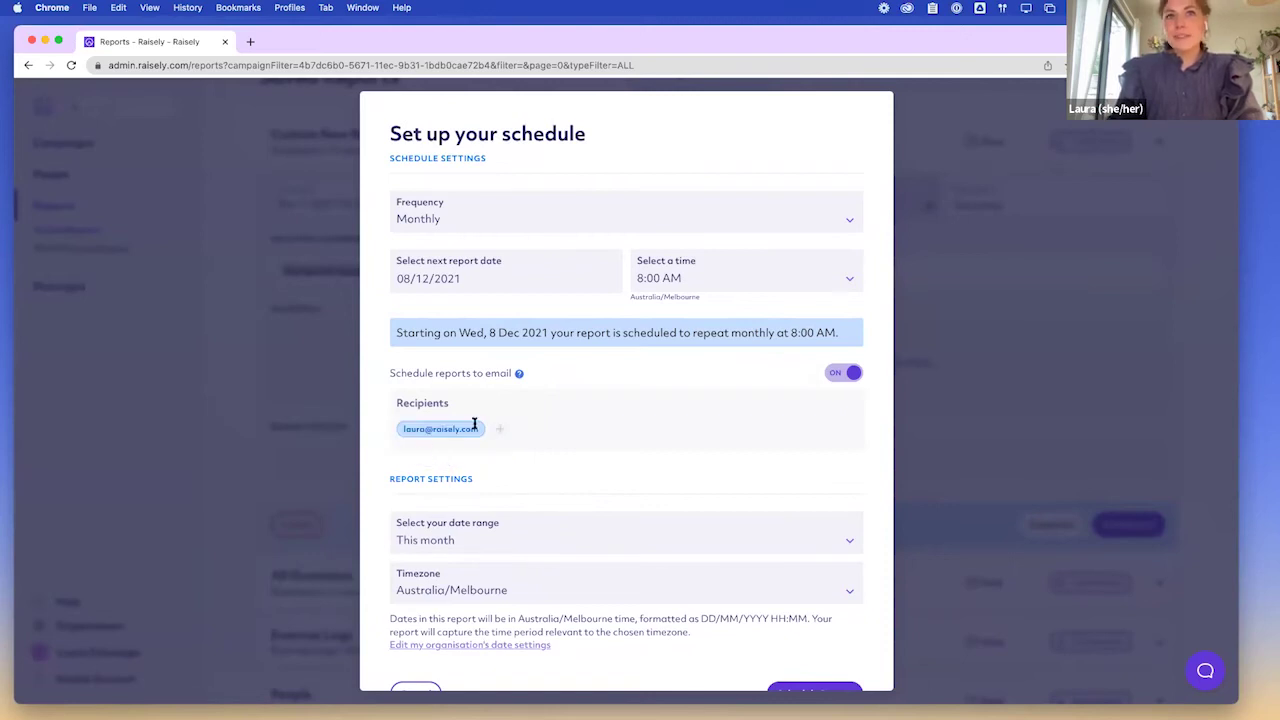
scroll(737, 435, down, 2)
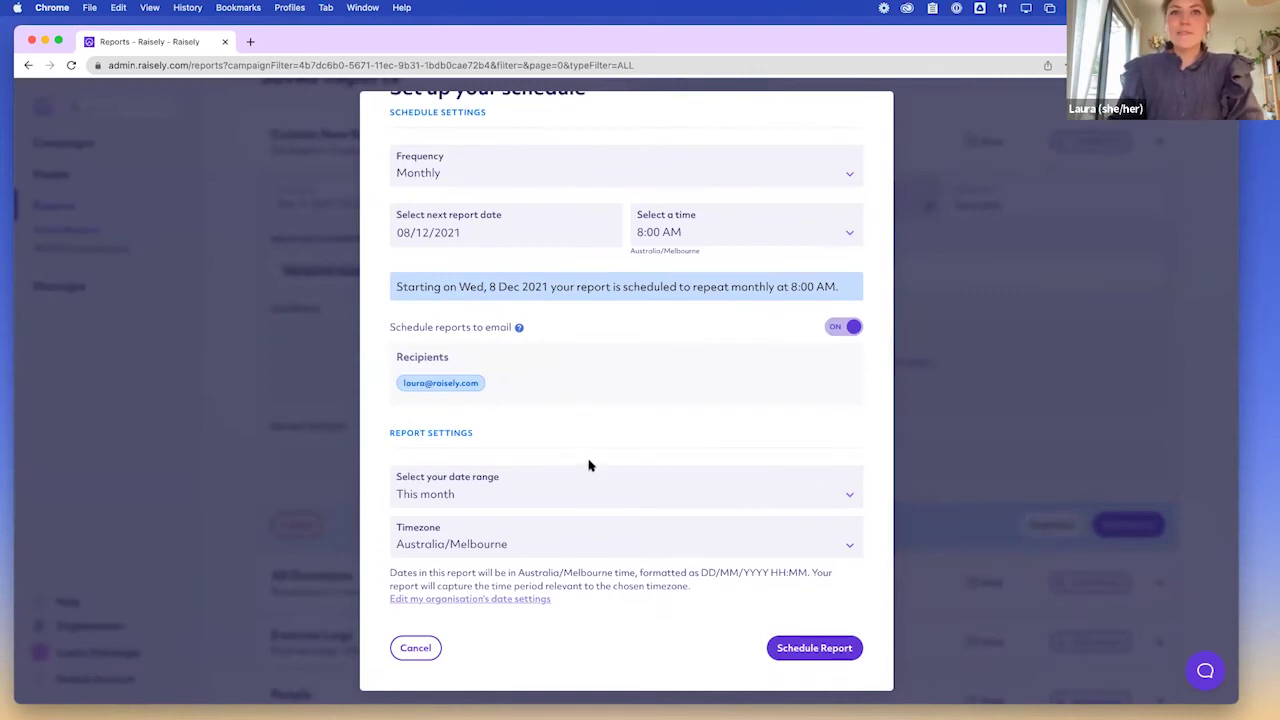
click(836, 650)
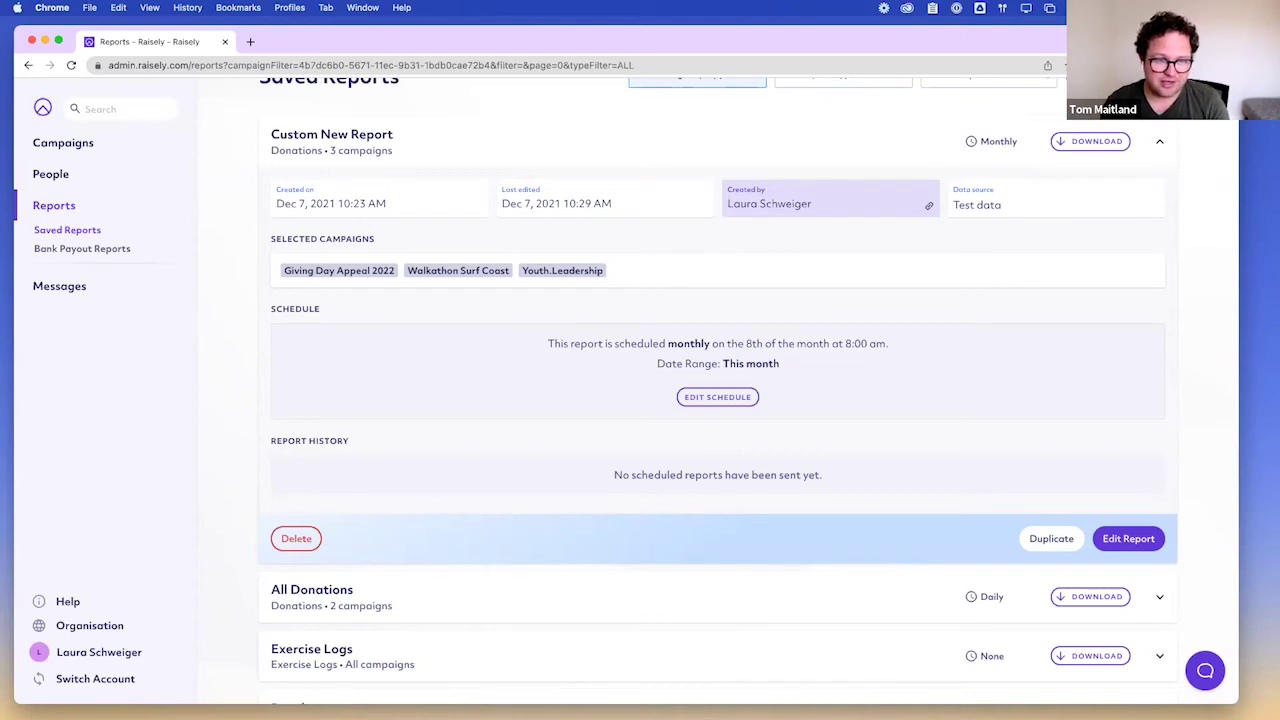
Open the Raisely account's bank payout report template for editing again.
click(112, 250)
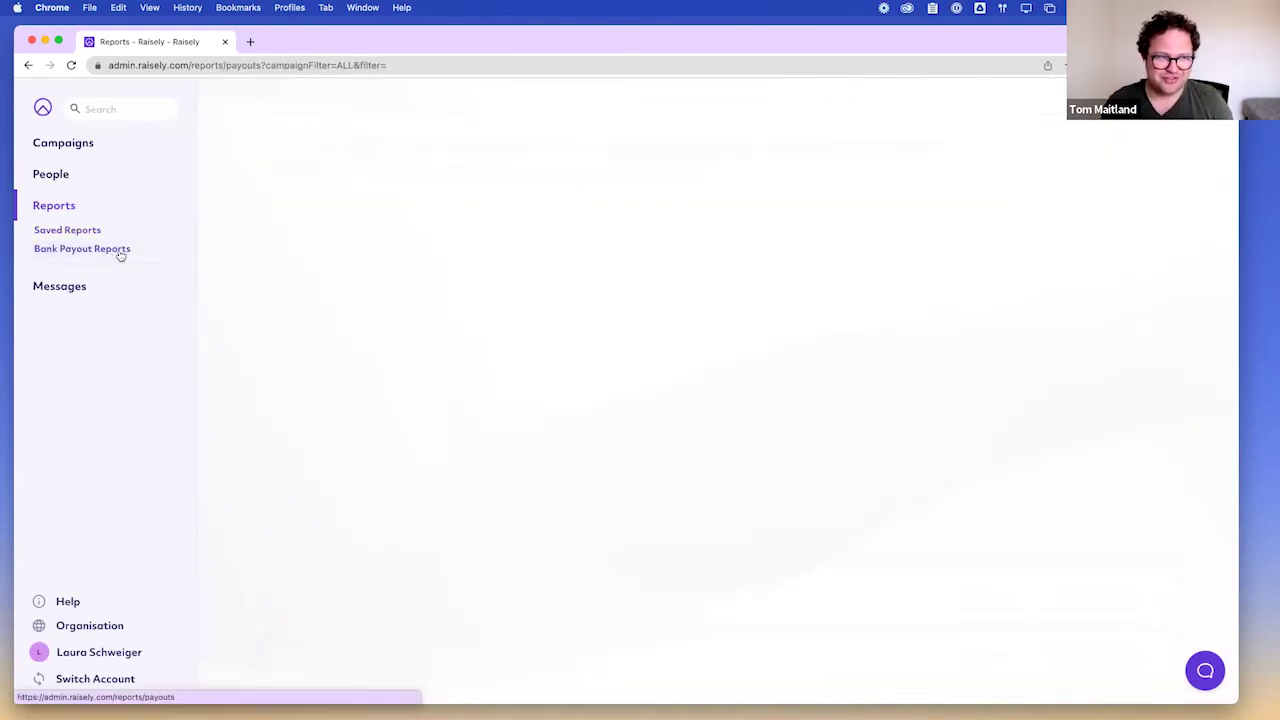
click(1162, 221)
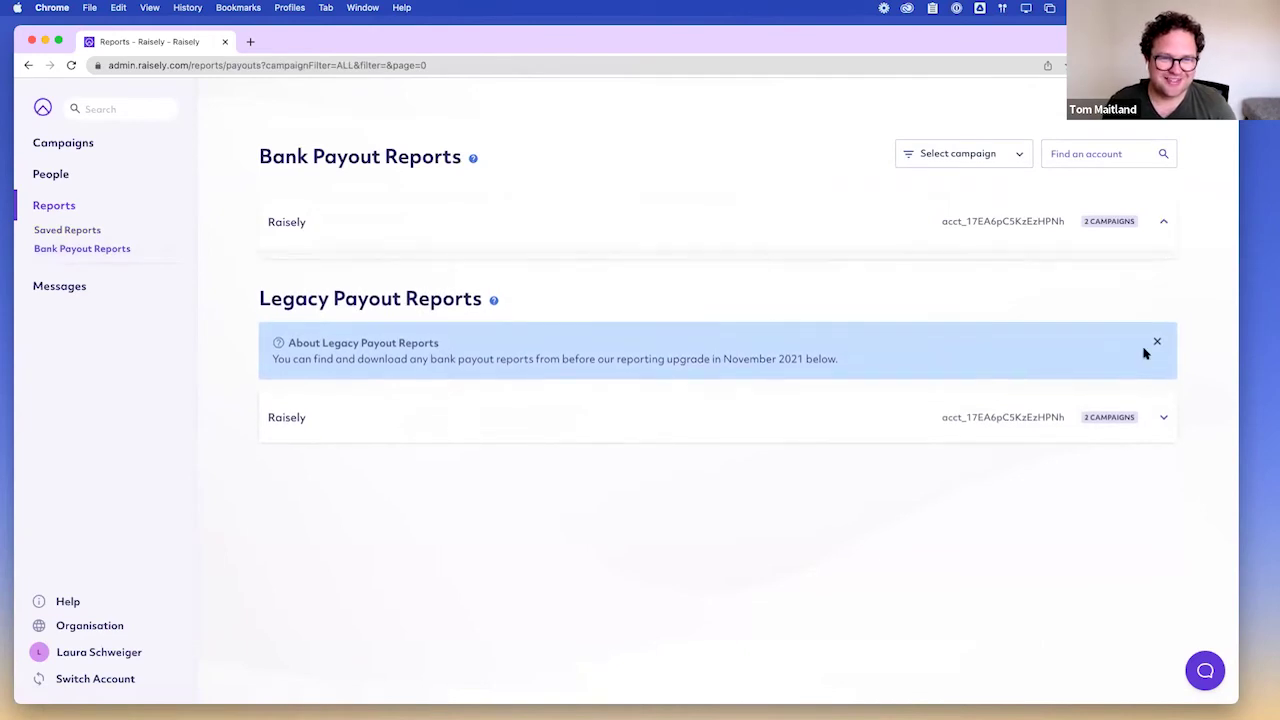
scroll(1154, 410, down, 5)
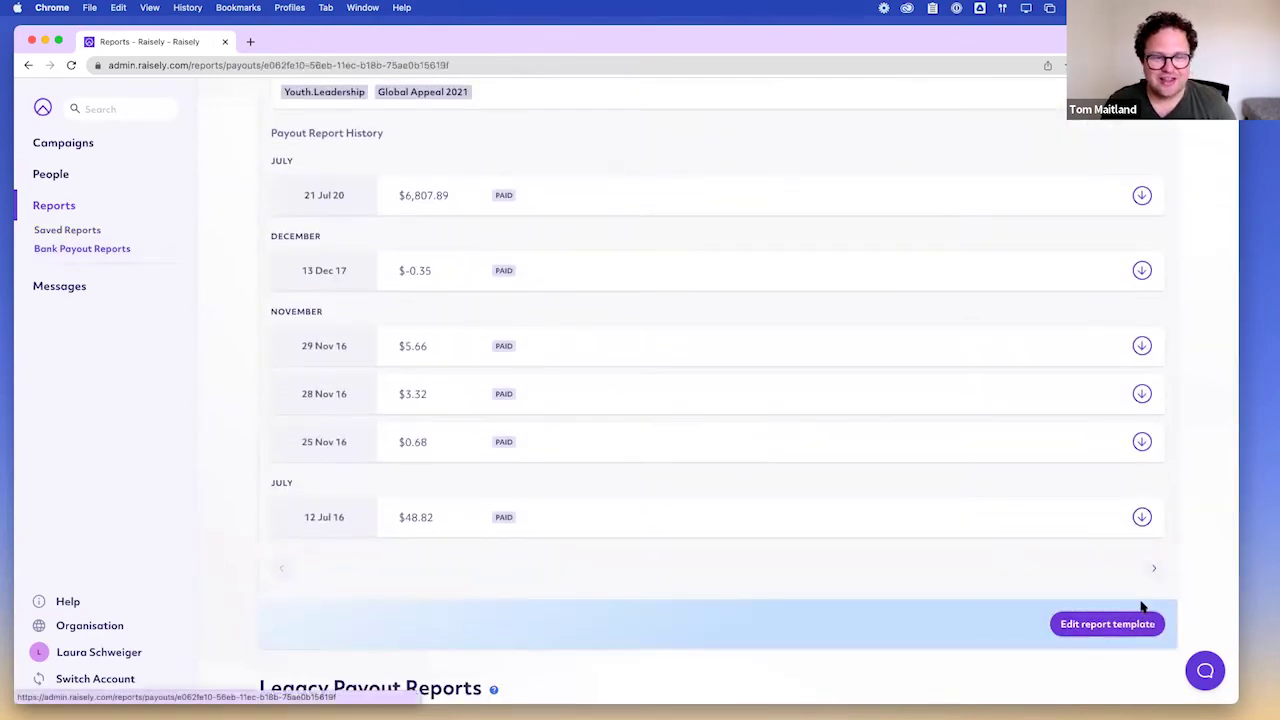
click(1143, 612)
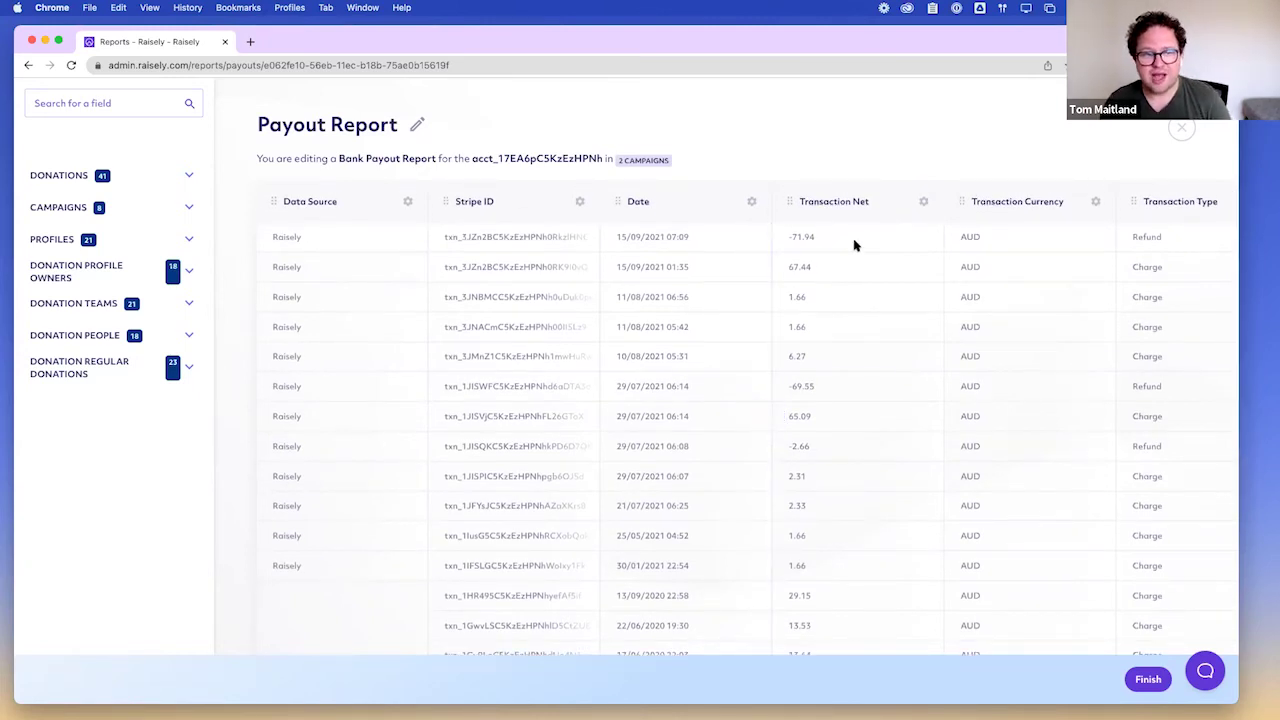
Search the payout template's available fields for "total" and "net", clear the search, and finish editing the template.
click(189, 177)
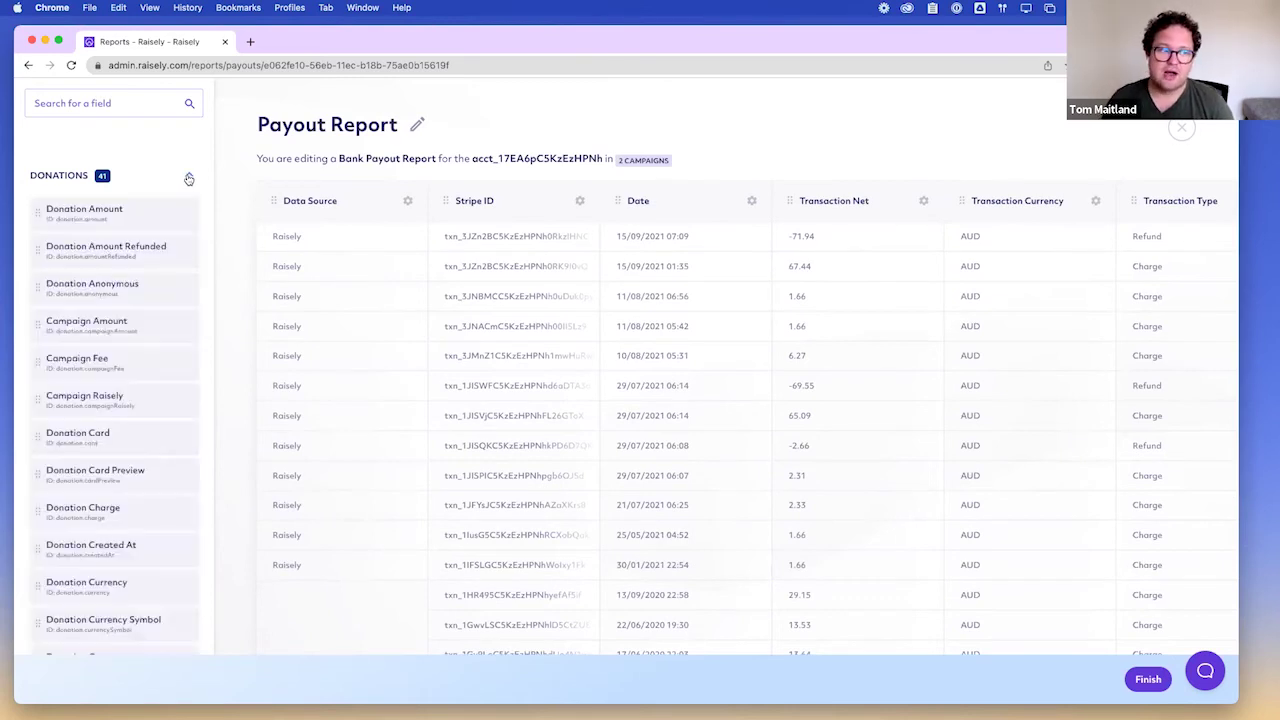
click(105, 105)
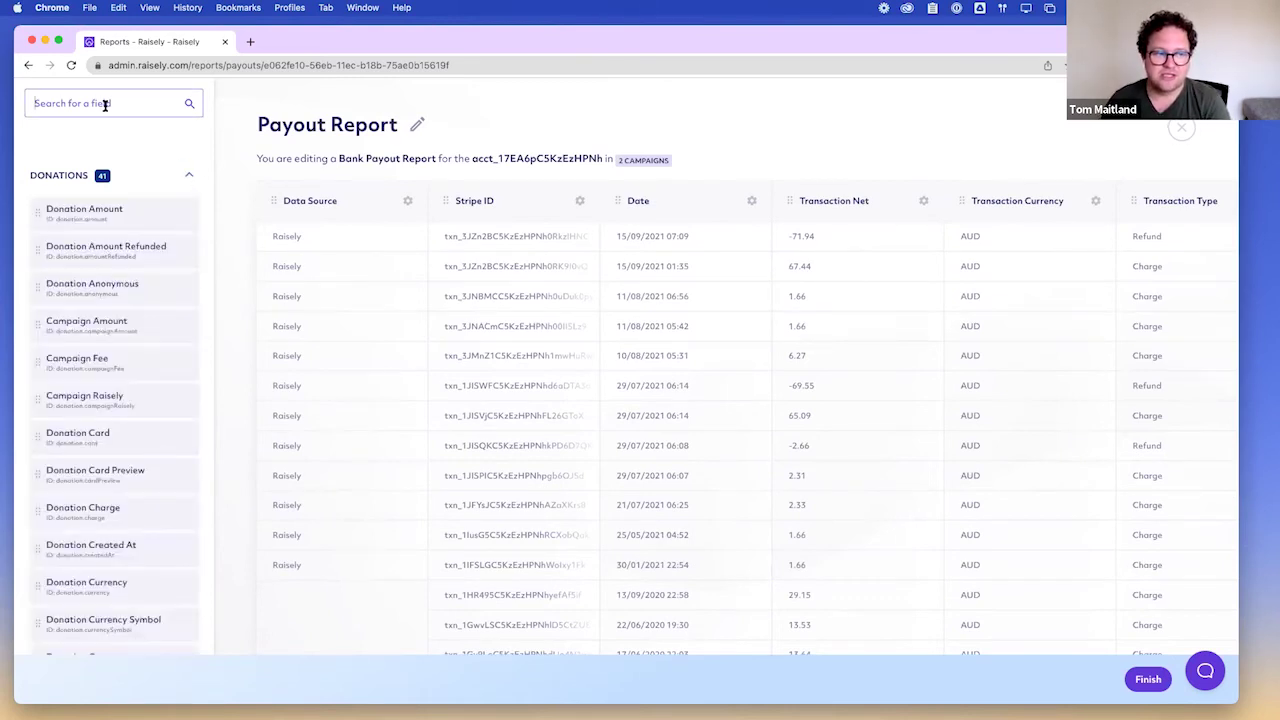
text(total)
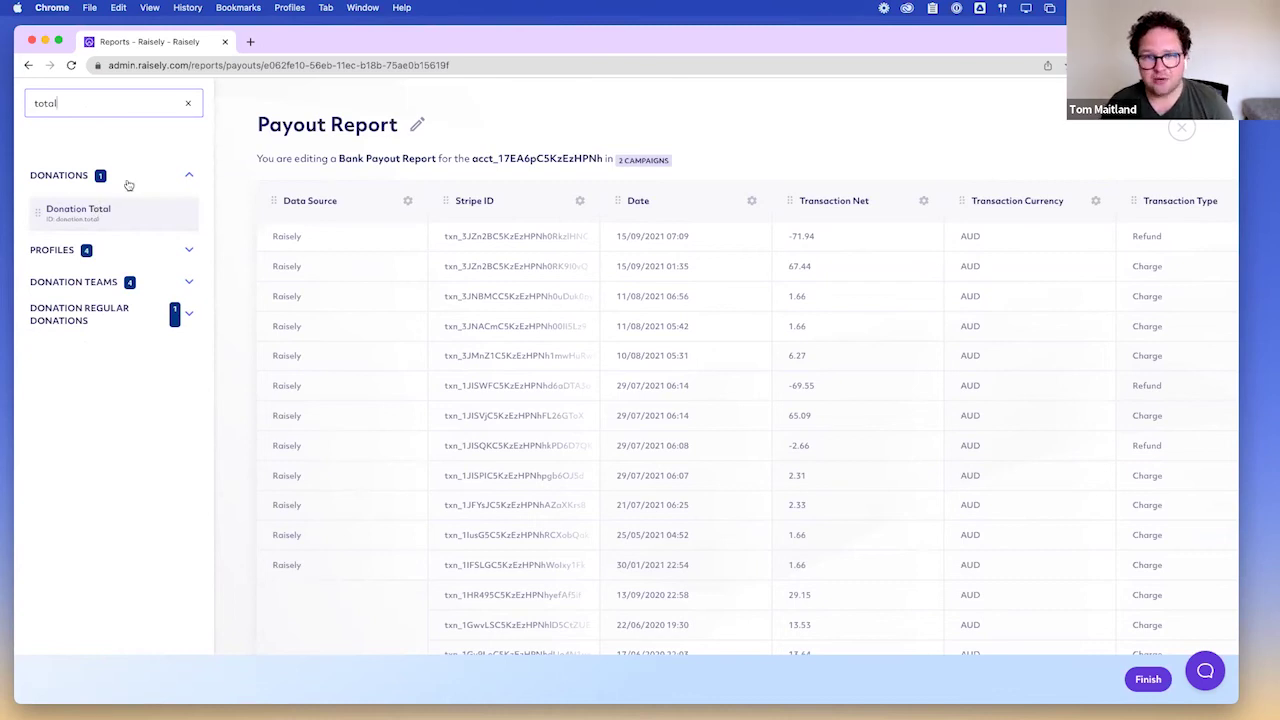
double_click(45, 103)
text(net)
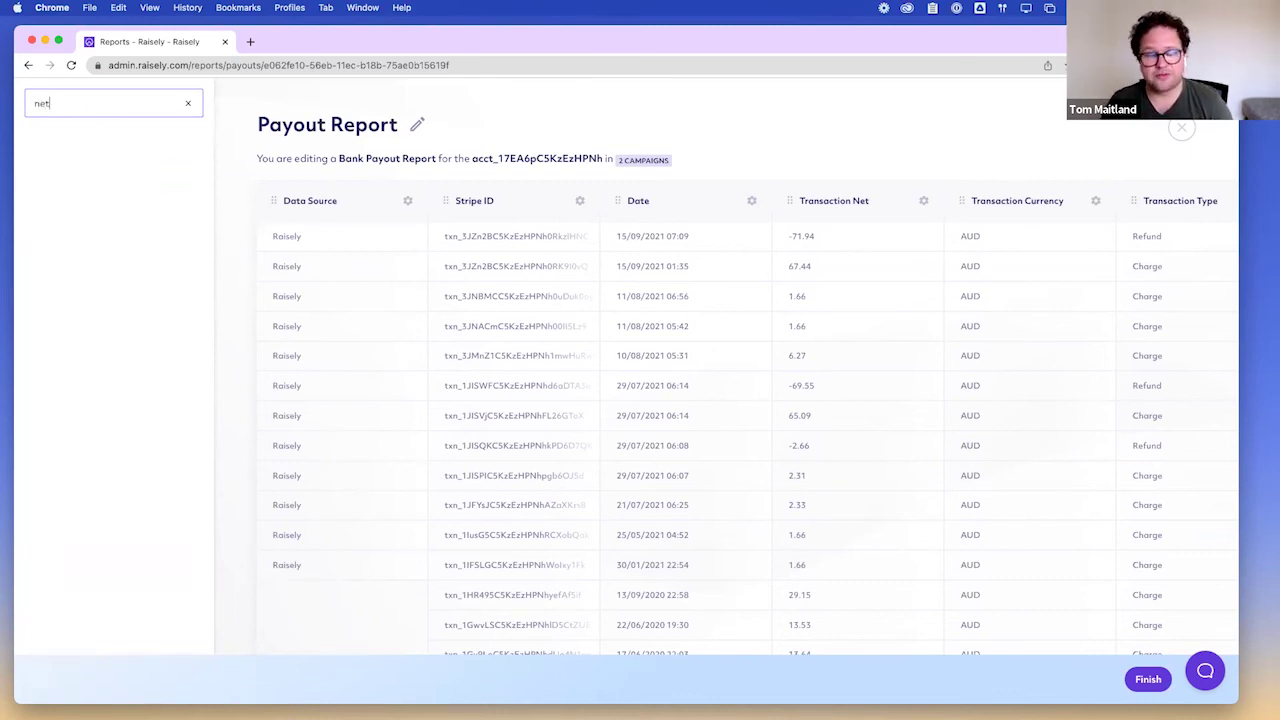
double_click(42, 103)
key(BackSpace)
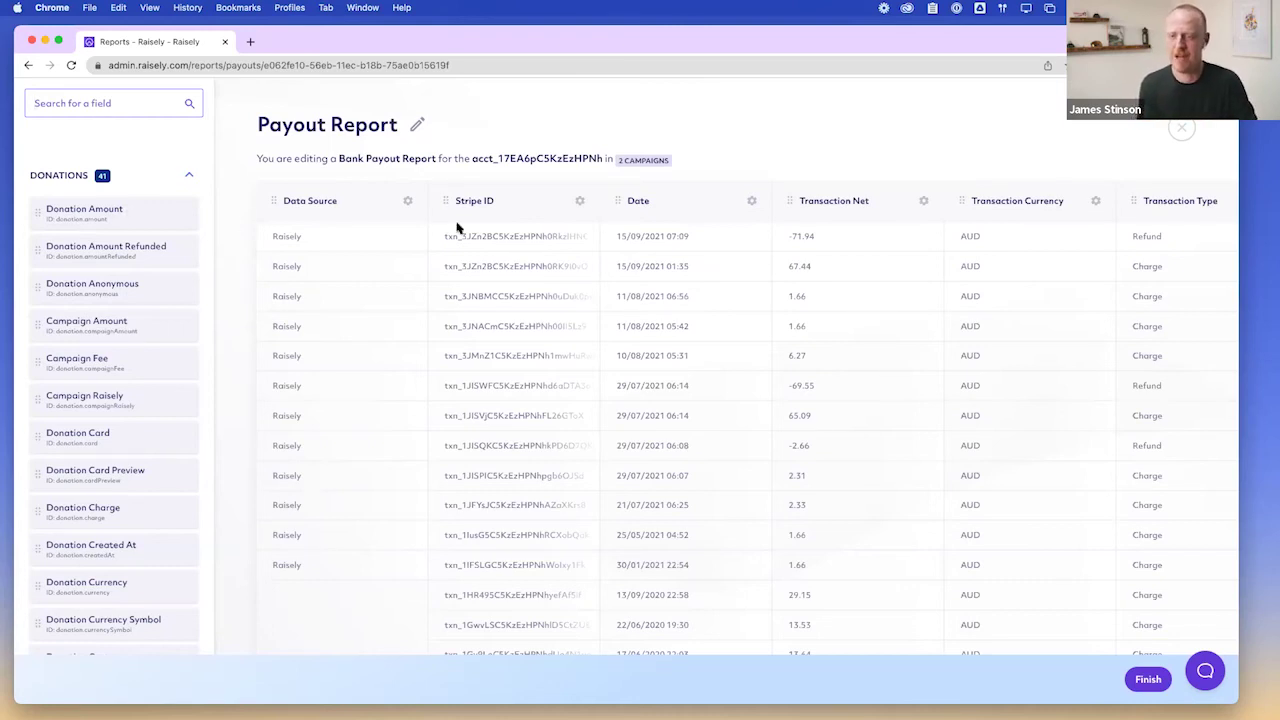
scroll(1160, 528, right, 1)
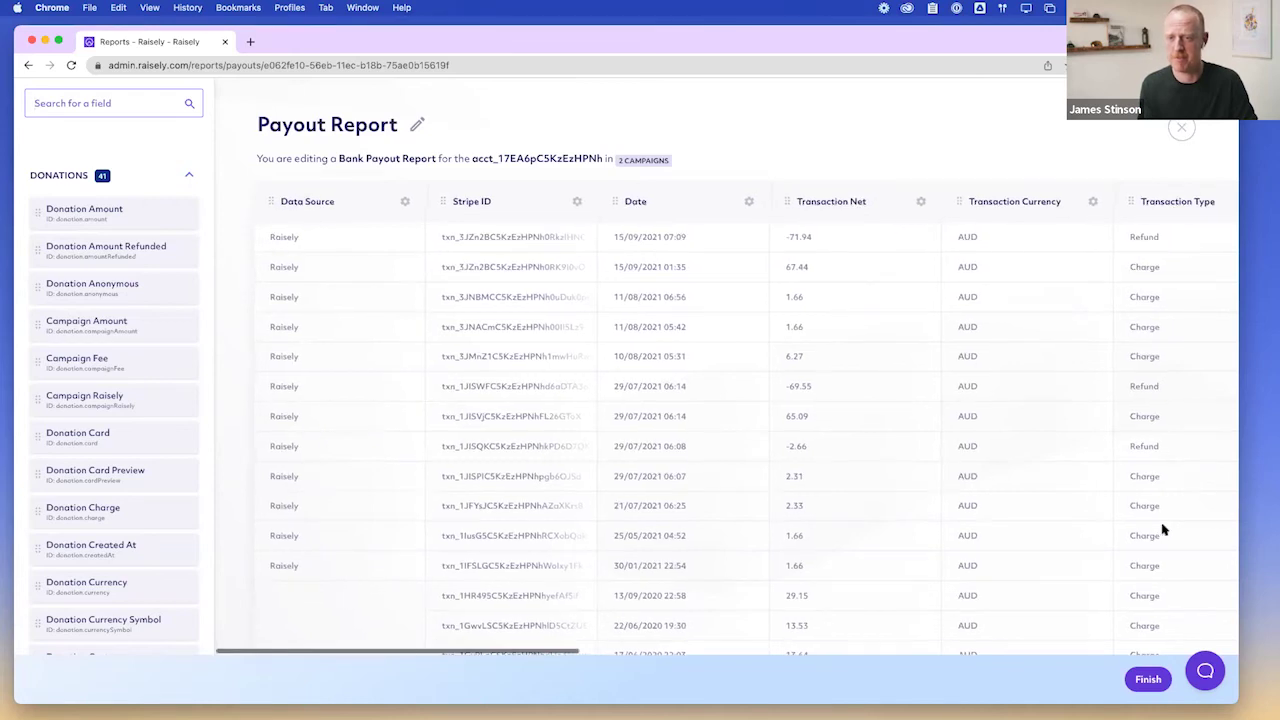
click(1148, 680)
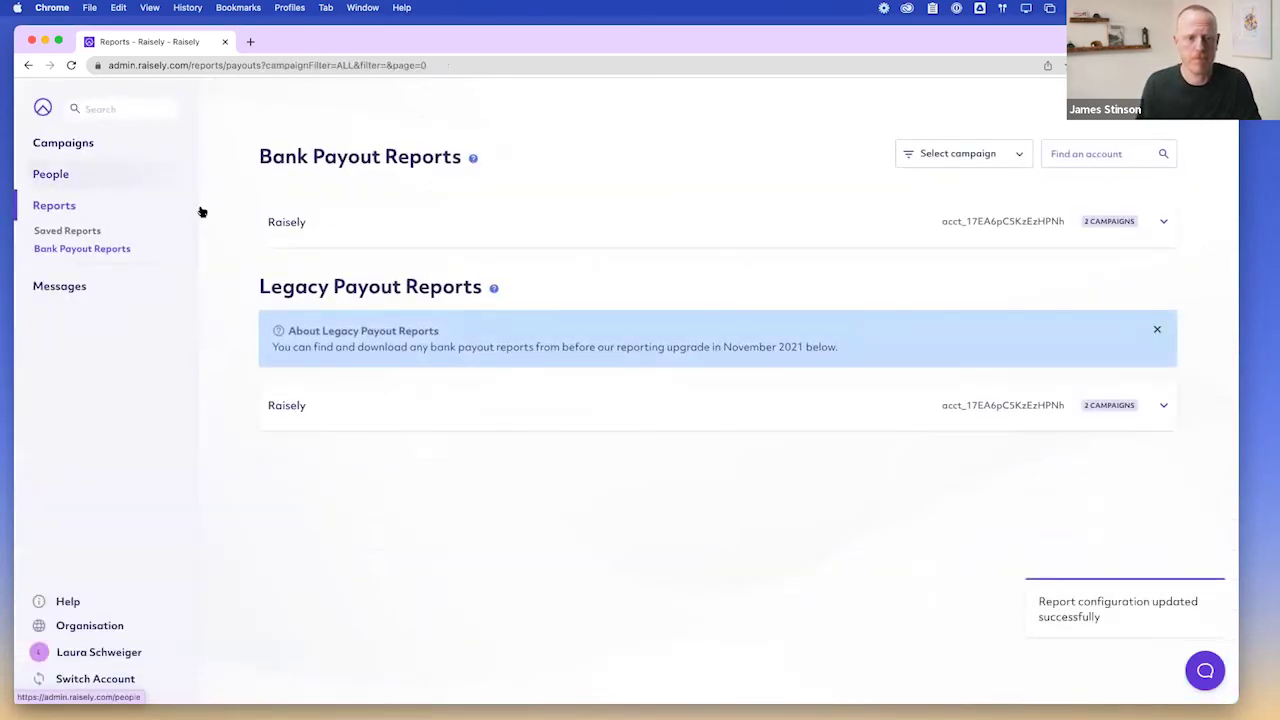
Download the Custom New Report from the saved reports for this month in the Australia/Melbourne timezone and close the download dialog.
click(88, 229)
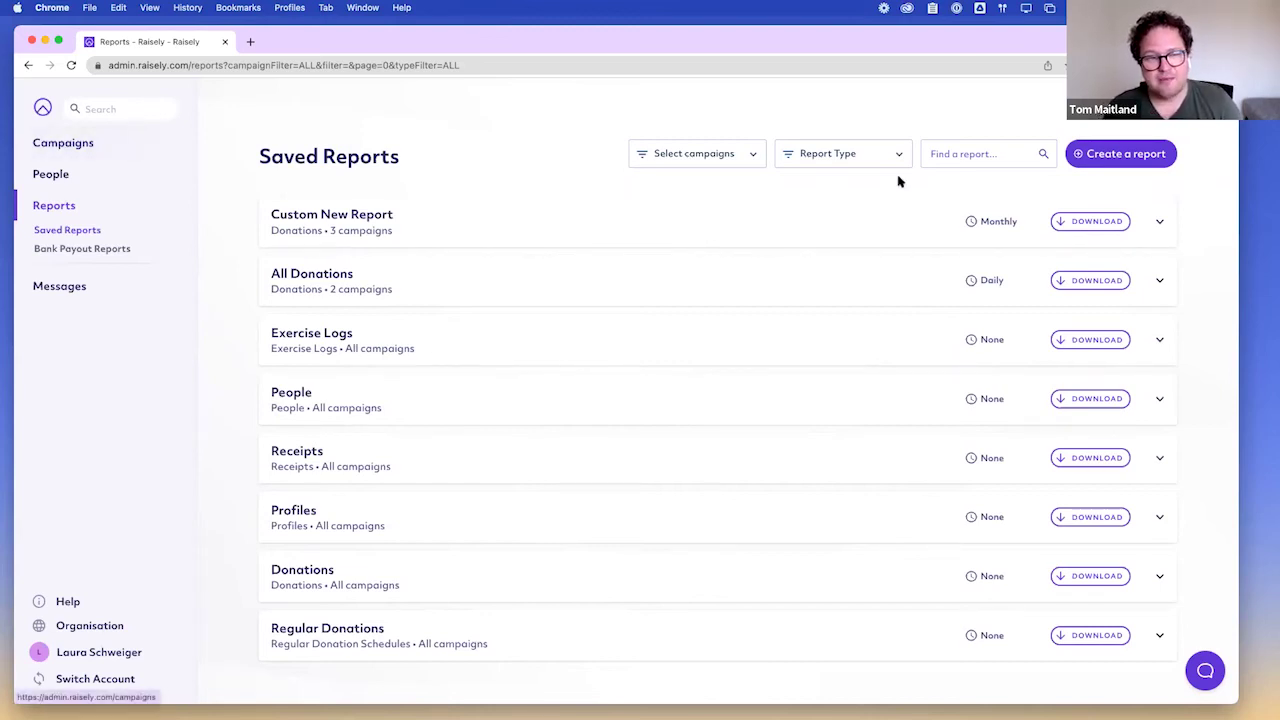
click(1158, 221)
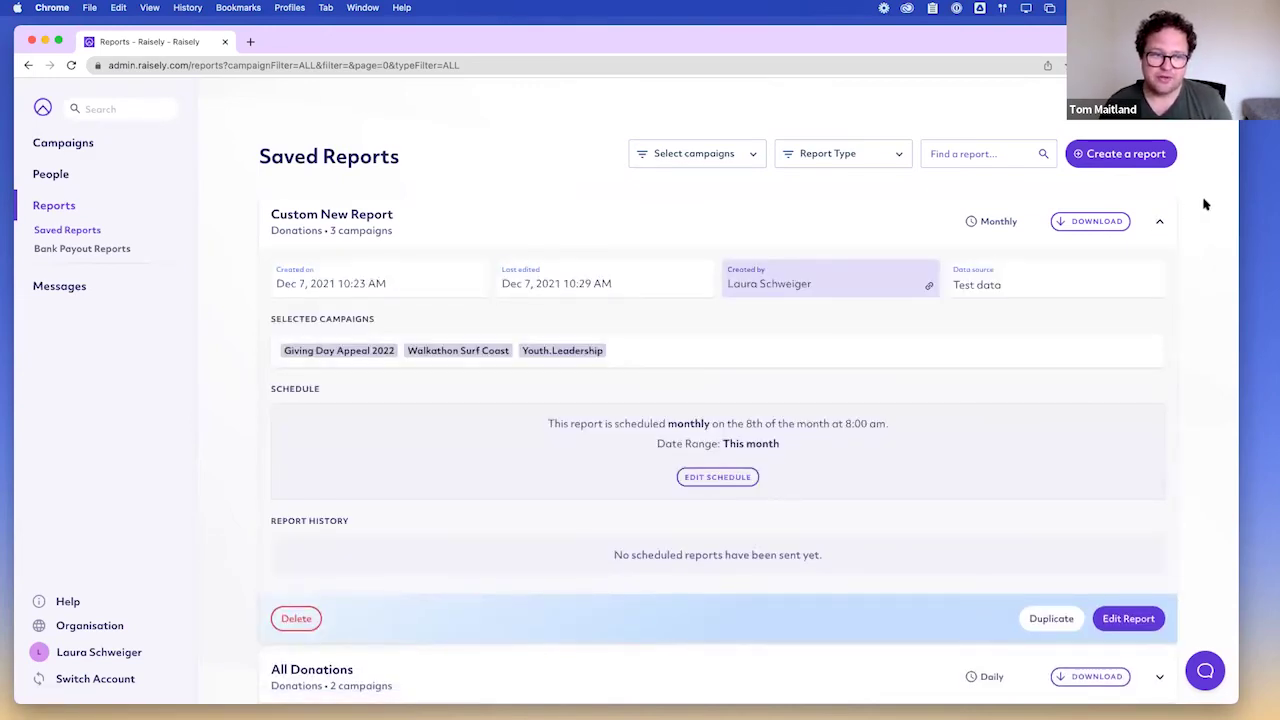
click(1113, 222)
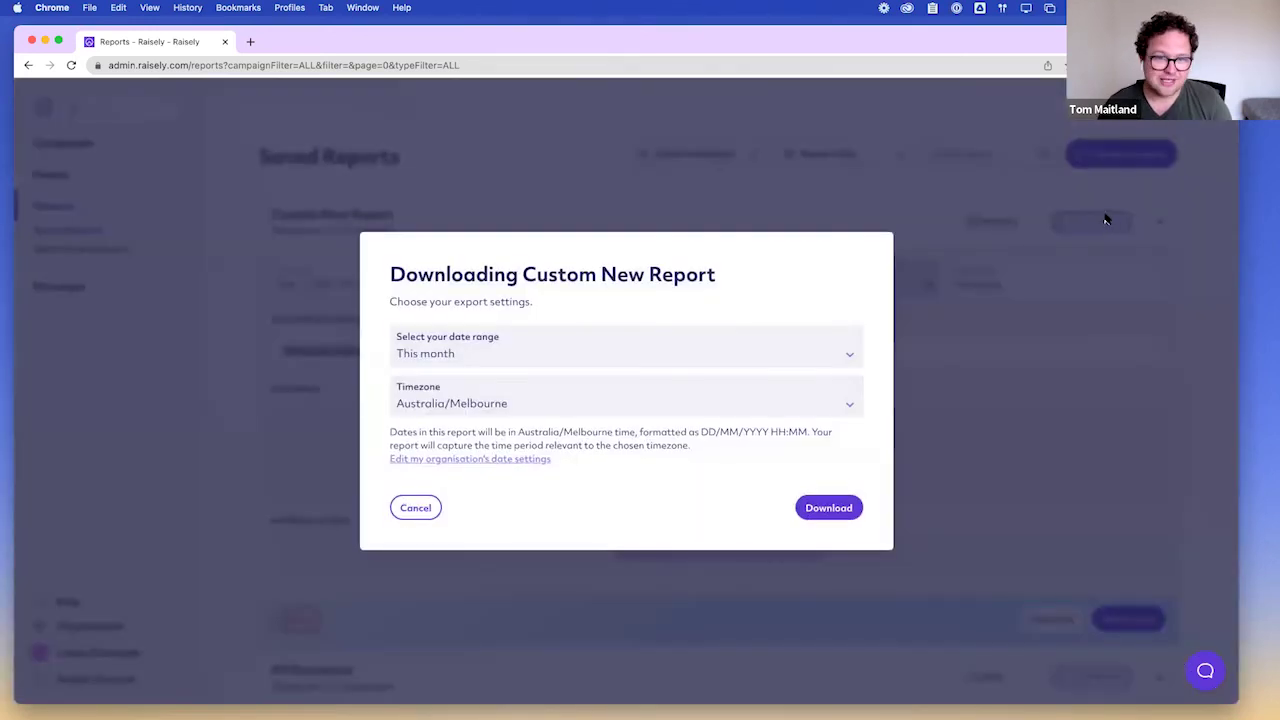
click(516, 401)
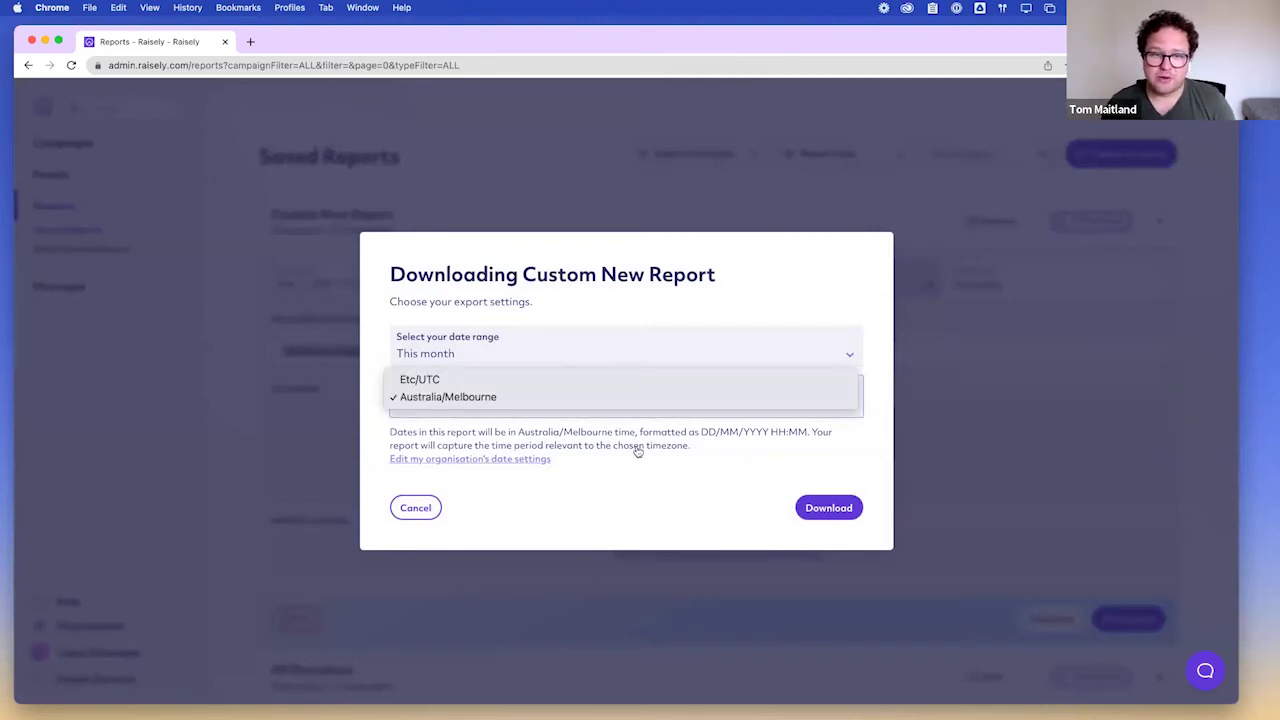
click(494, 398)
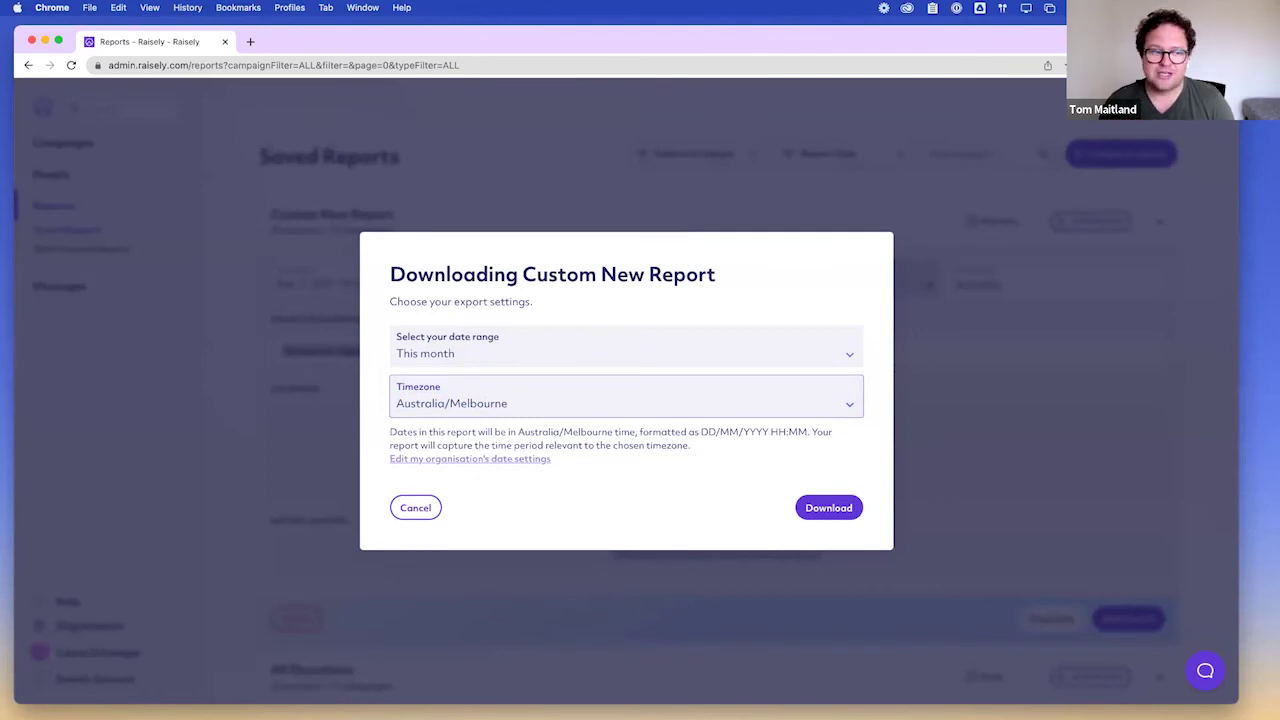
click(843, 510)
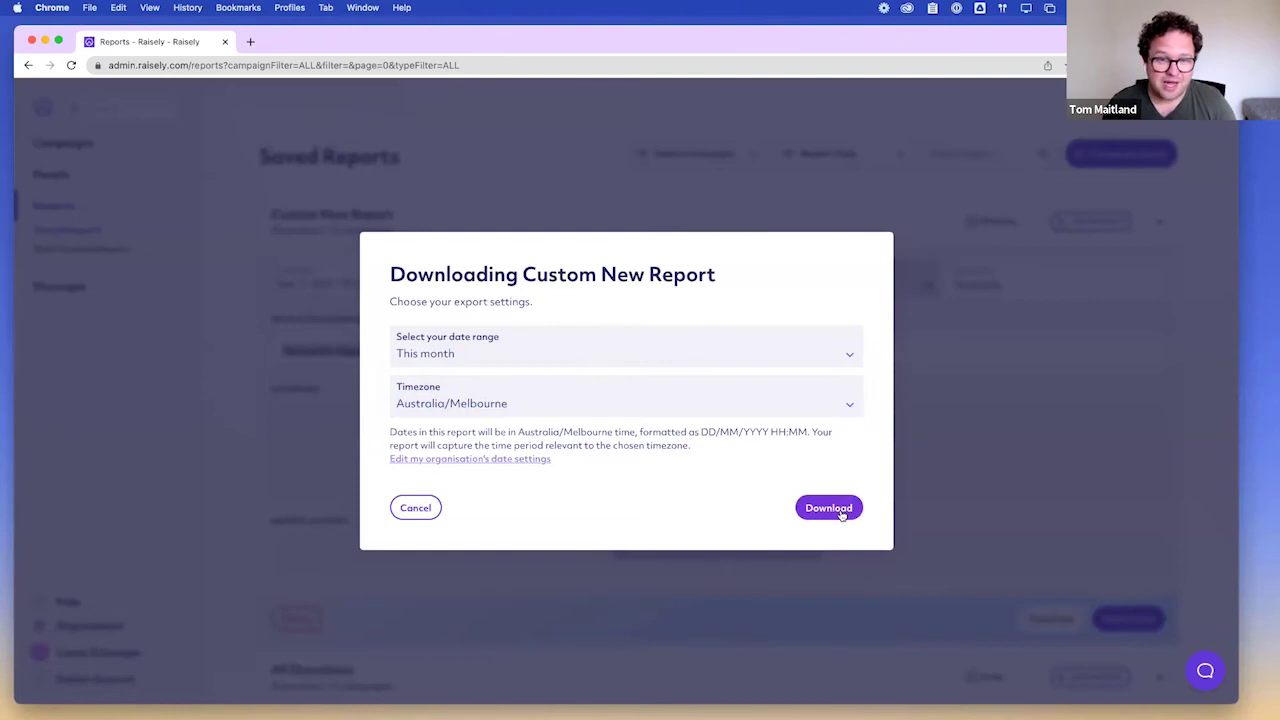
click(428, 510)
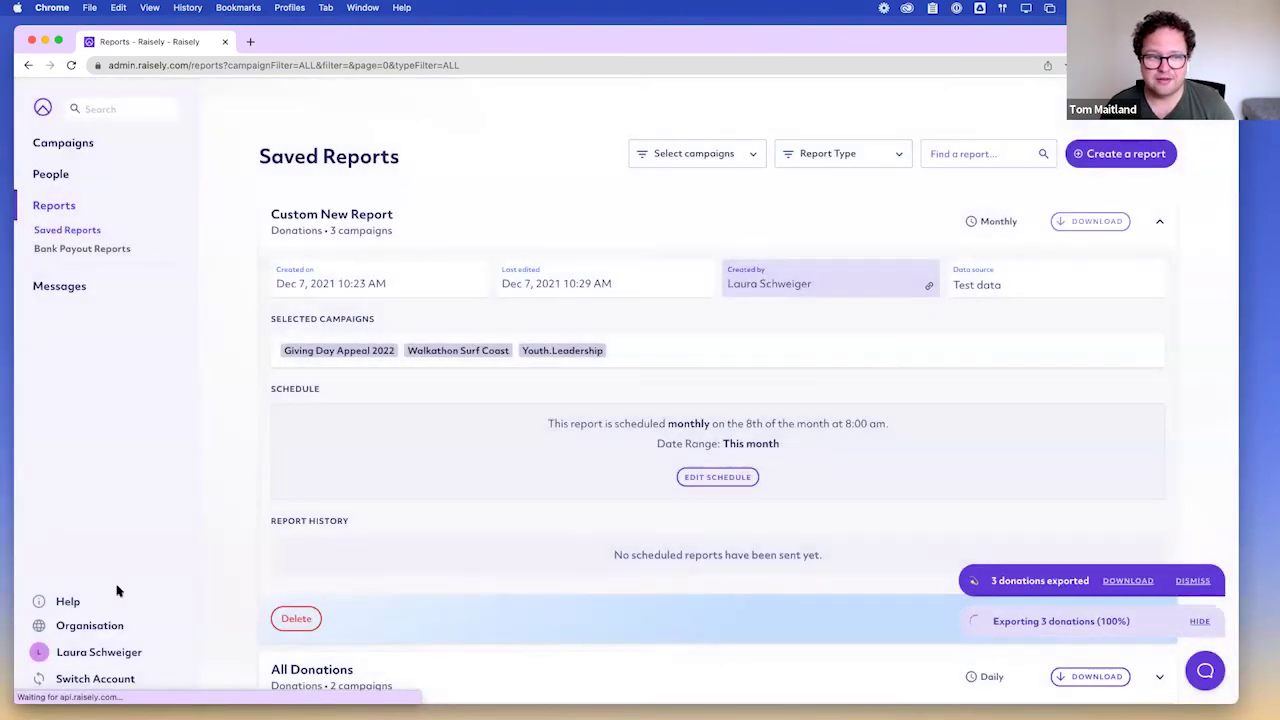
Open the organisation details in the organisation settings to view the time and date preferences, and dismiss both export notifications.
click(87, 625)
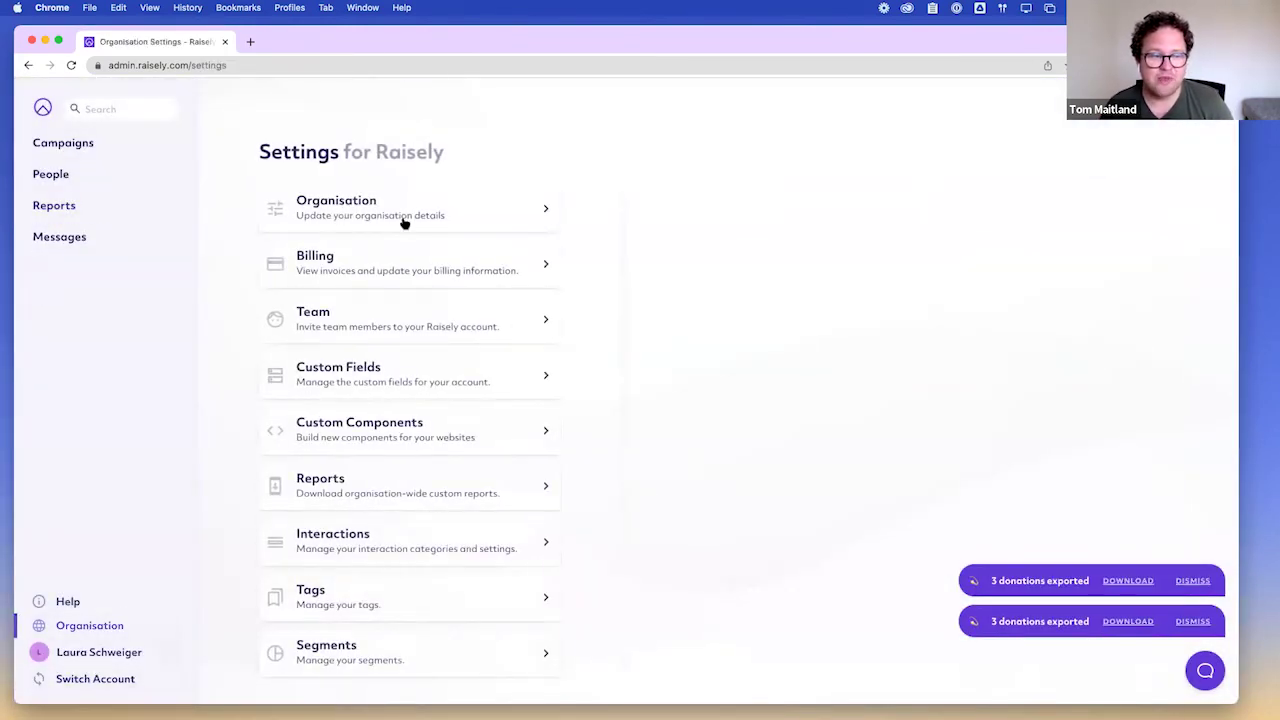
click(412, 212)
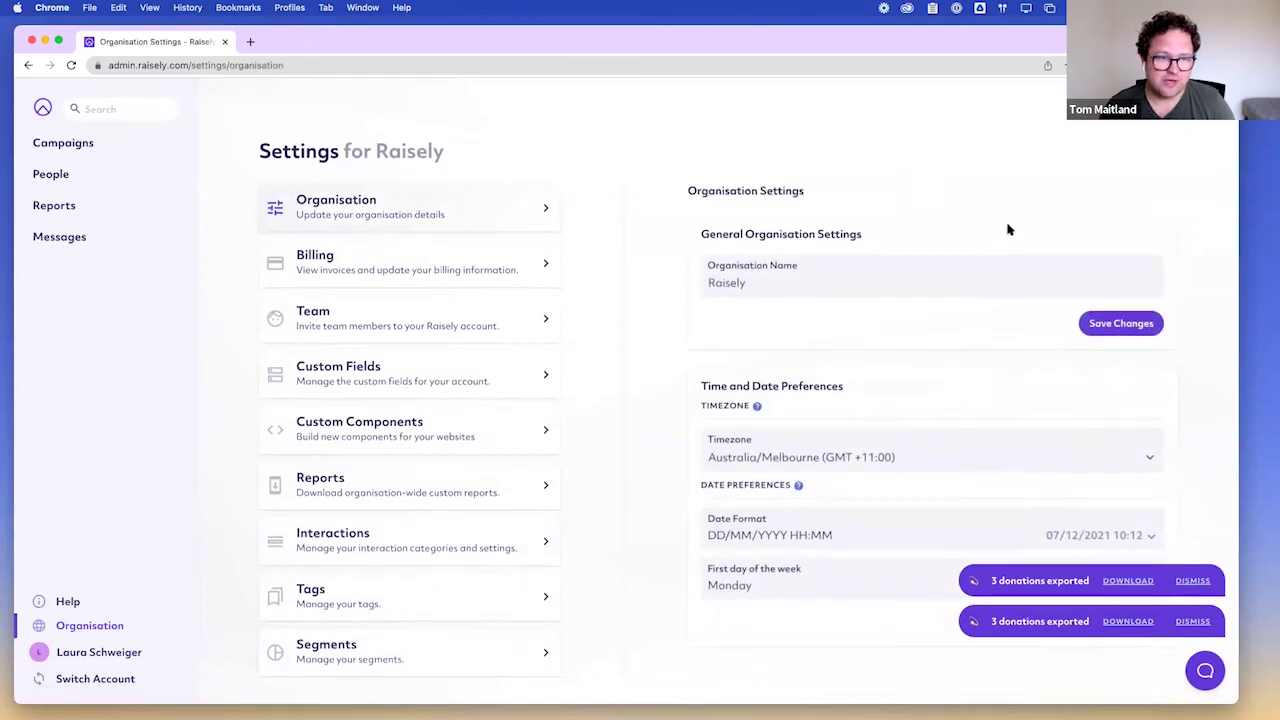
scroll(1006, 226, down, 1)
click(1193, 584)
click(1193, 622)
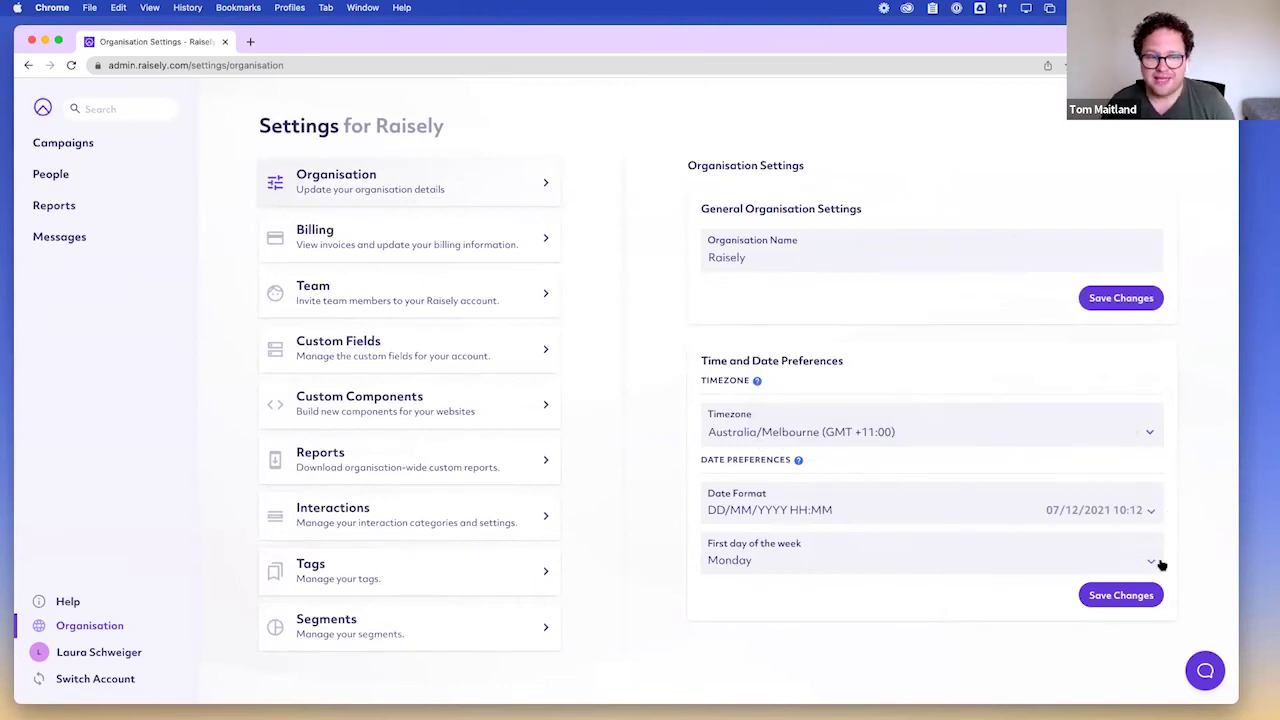
Review the first-day-of-the-week choices, set the organisation's date format to MM/DD/YYYY HH:MM, and save the time and date preferences.
click(1155, 561)
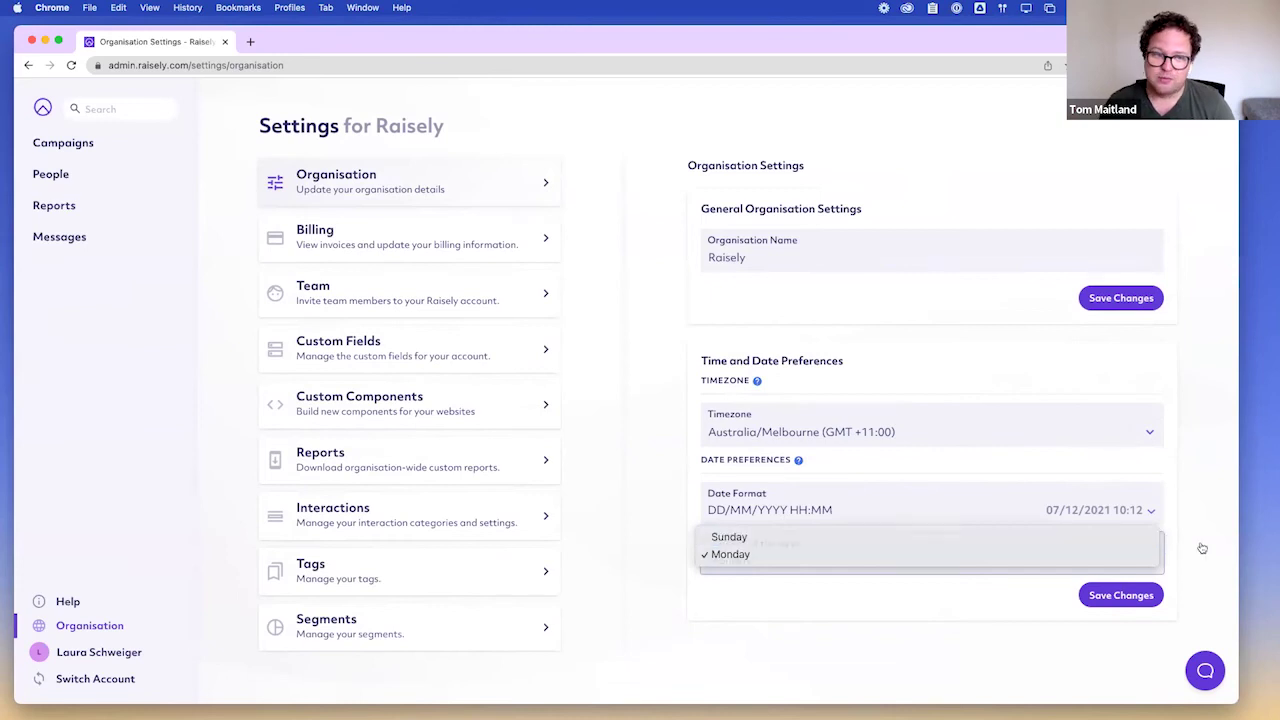
click(1203, 546)
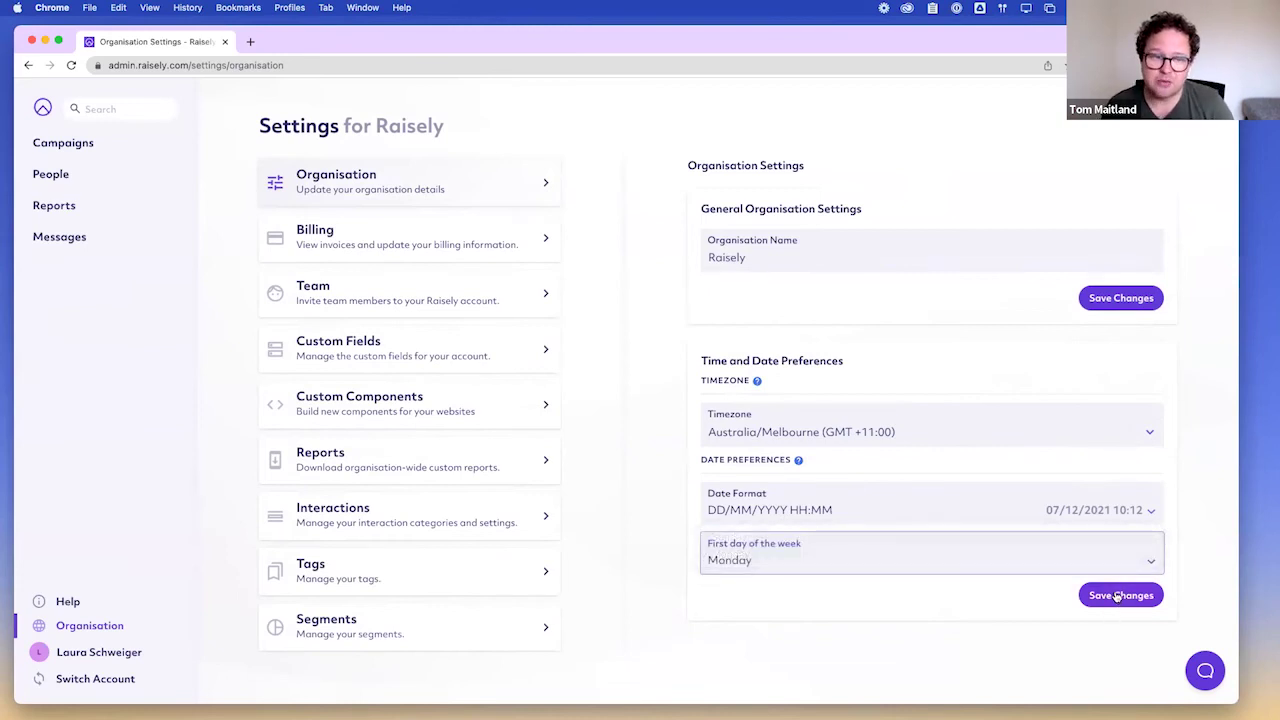
click(964, 520)
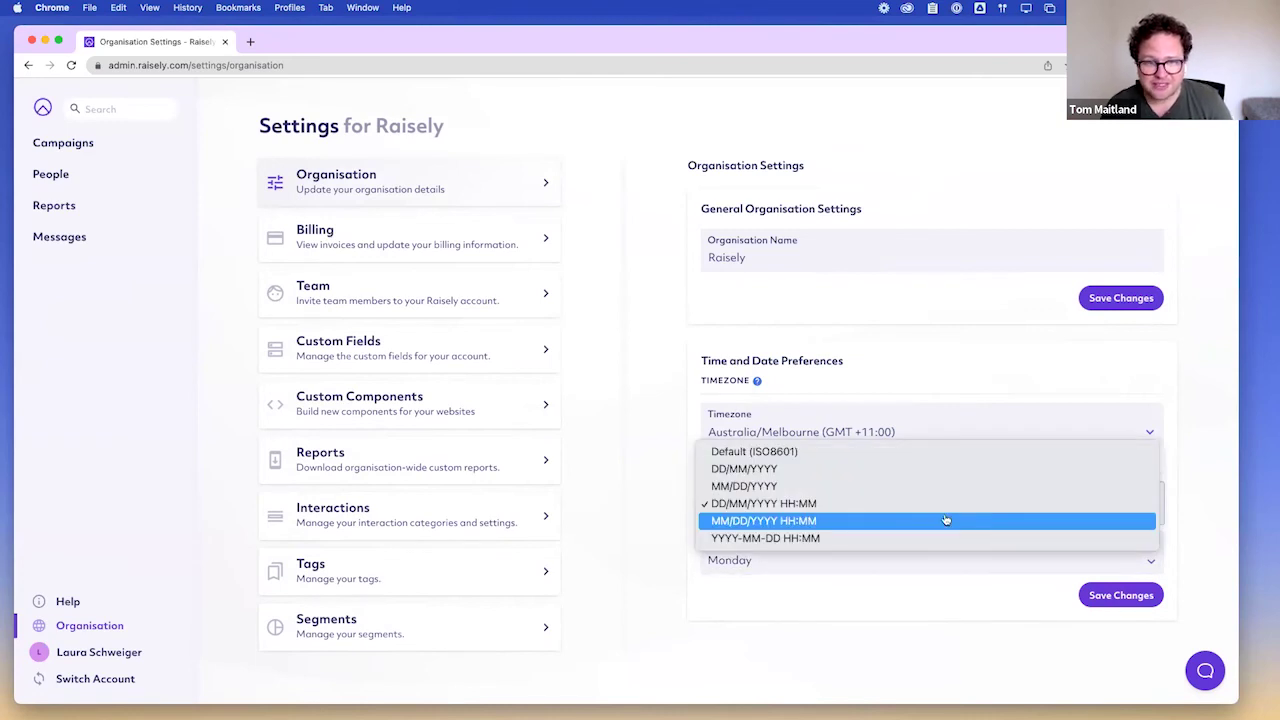
click(1210, 479)
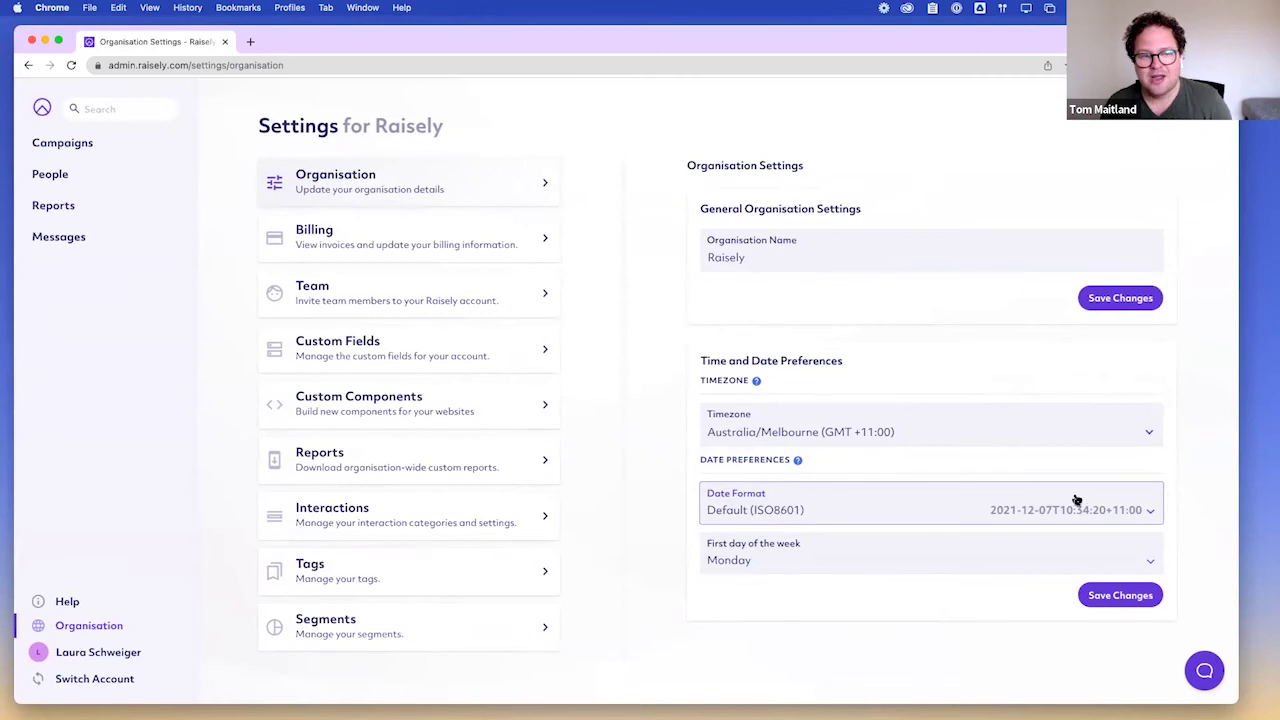
click(1126, 510)
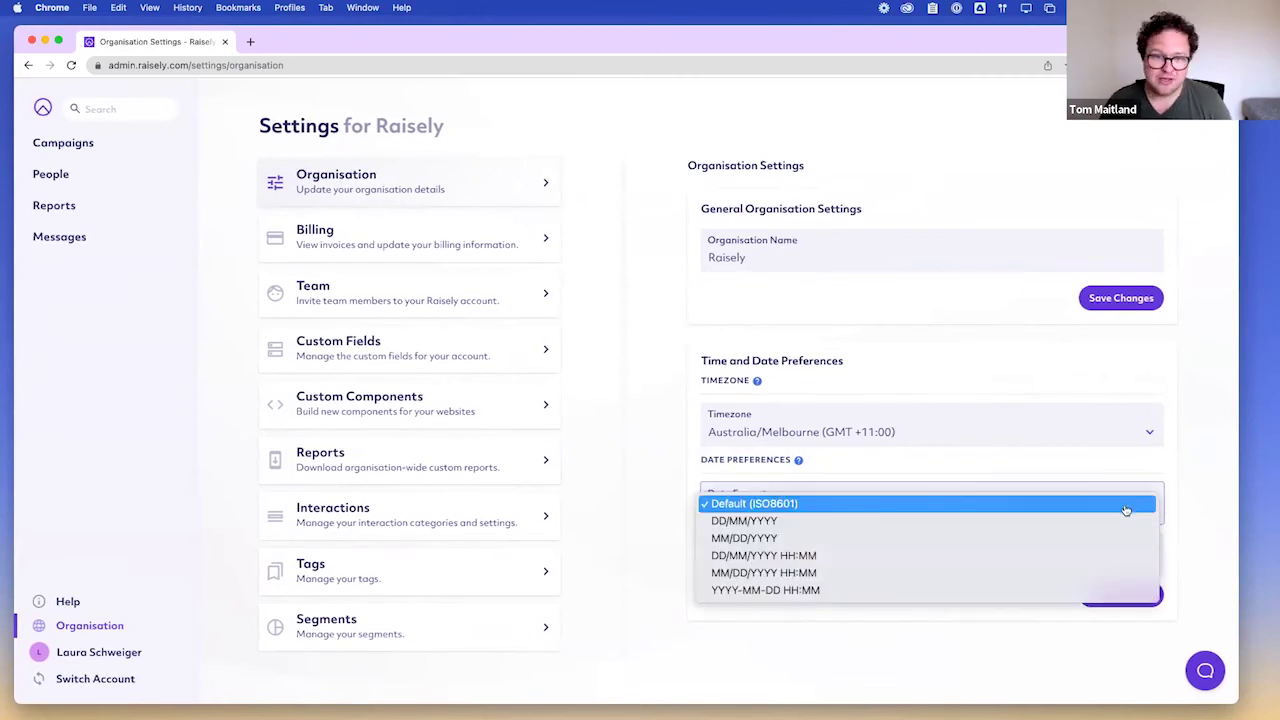
click(1115, 572)
click(1128, 598)
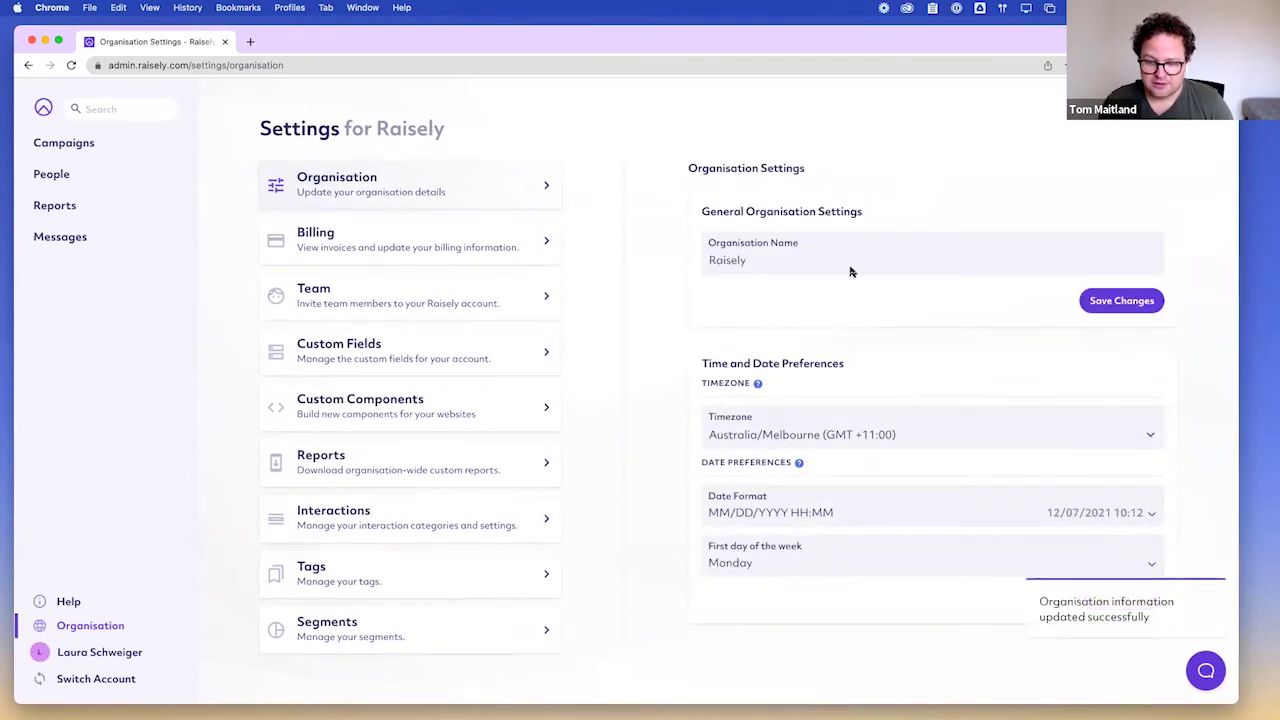
Start a new All Donations report from the saved reports and choose to select its campaigns manually.
click(138, 206)
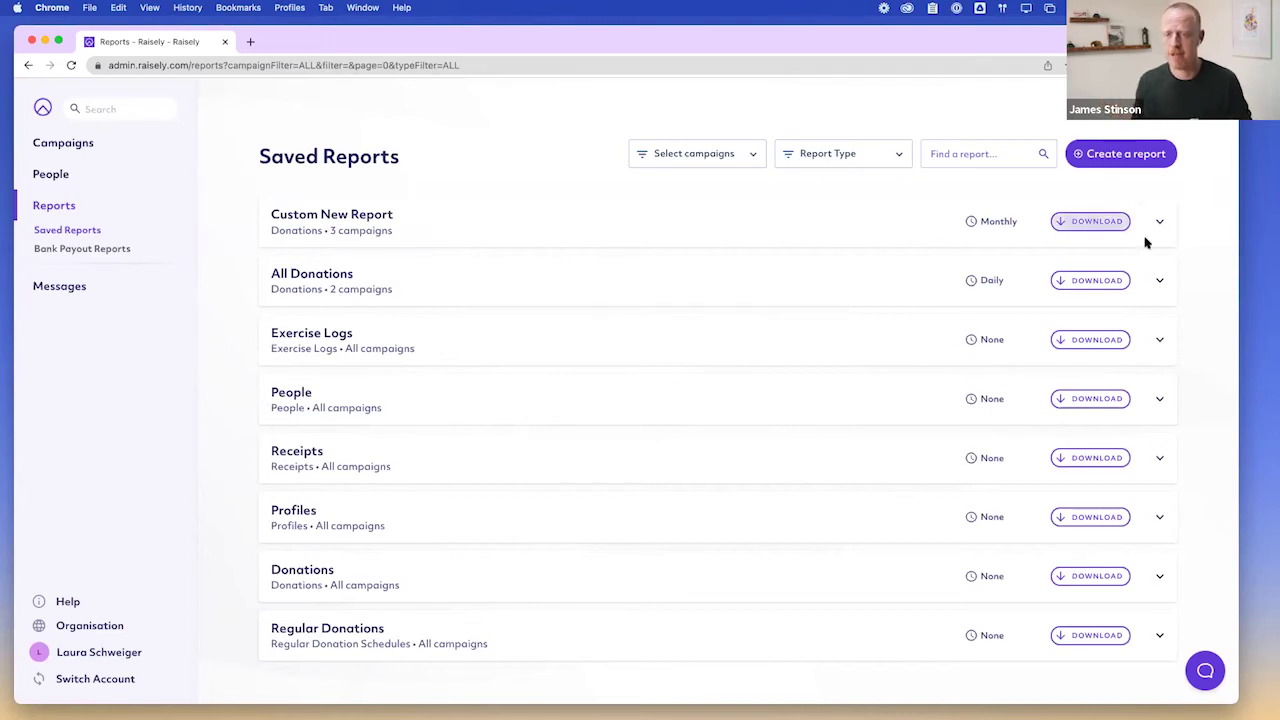
click(1147, 156)
click(442, 375)
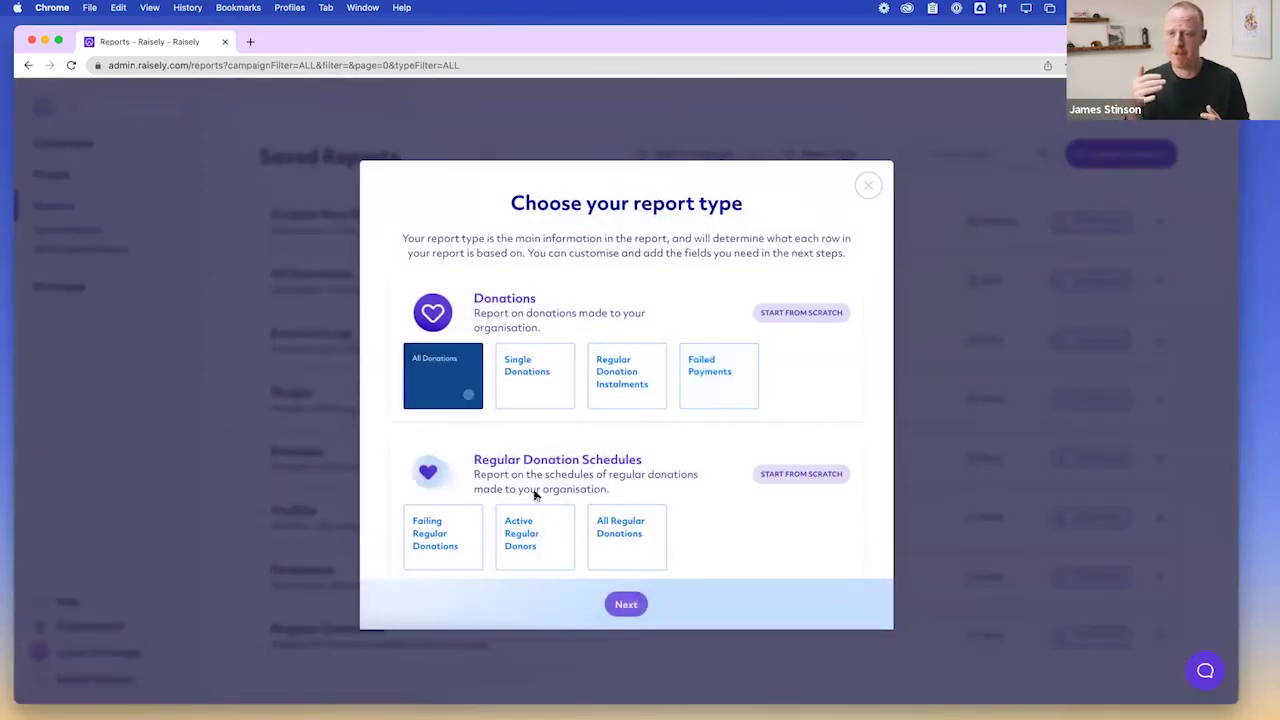
click(632, 609)
click(540, 371)
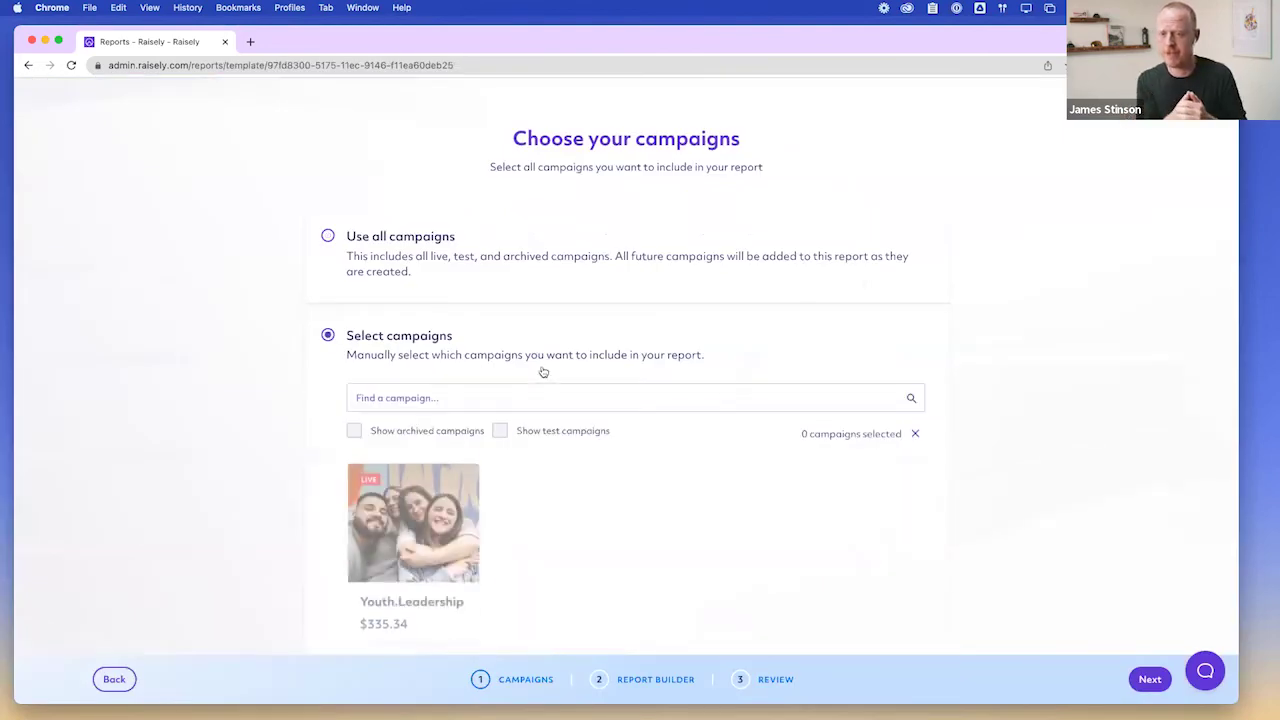
Toggle the display of test campaigns in the report's campaign selection and go back out of the new report.
scroll(634, 347, down, 2)
click(500, 332)
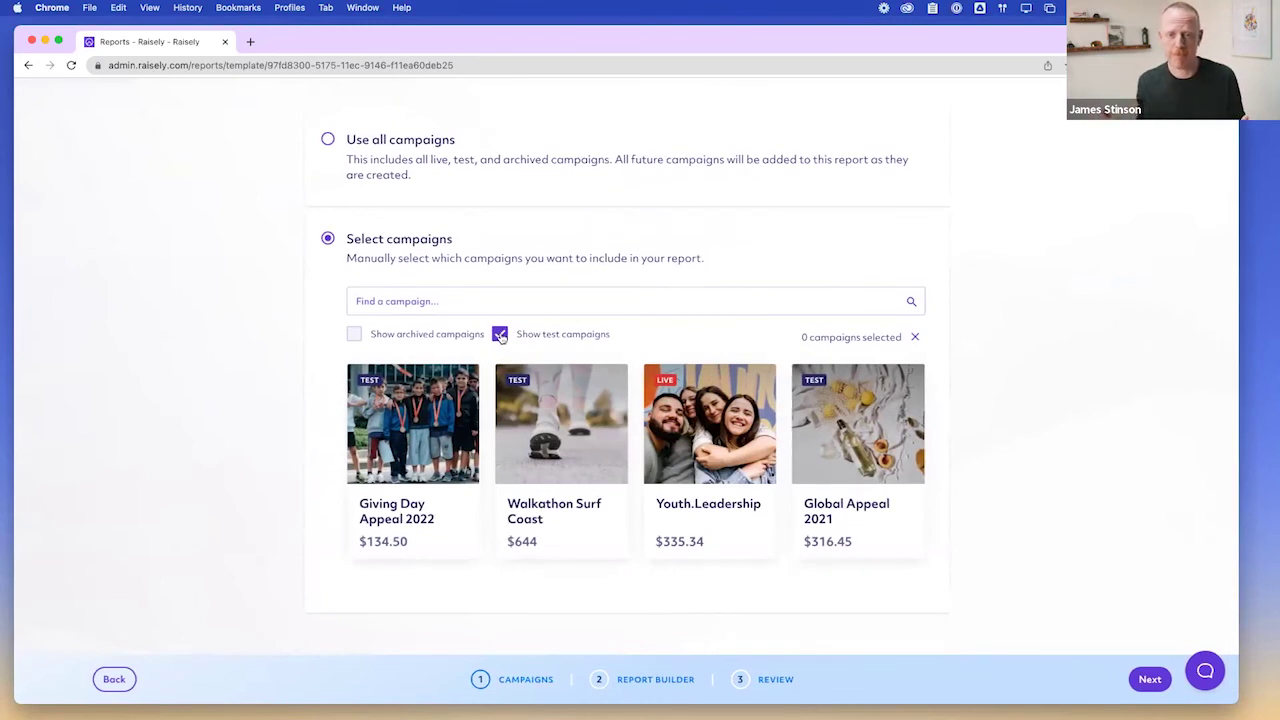
click(500, 335)
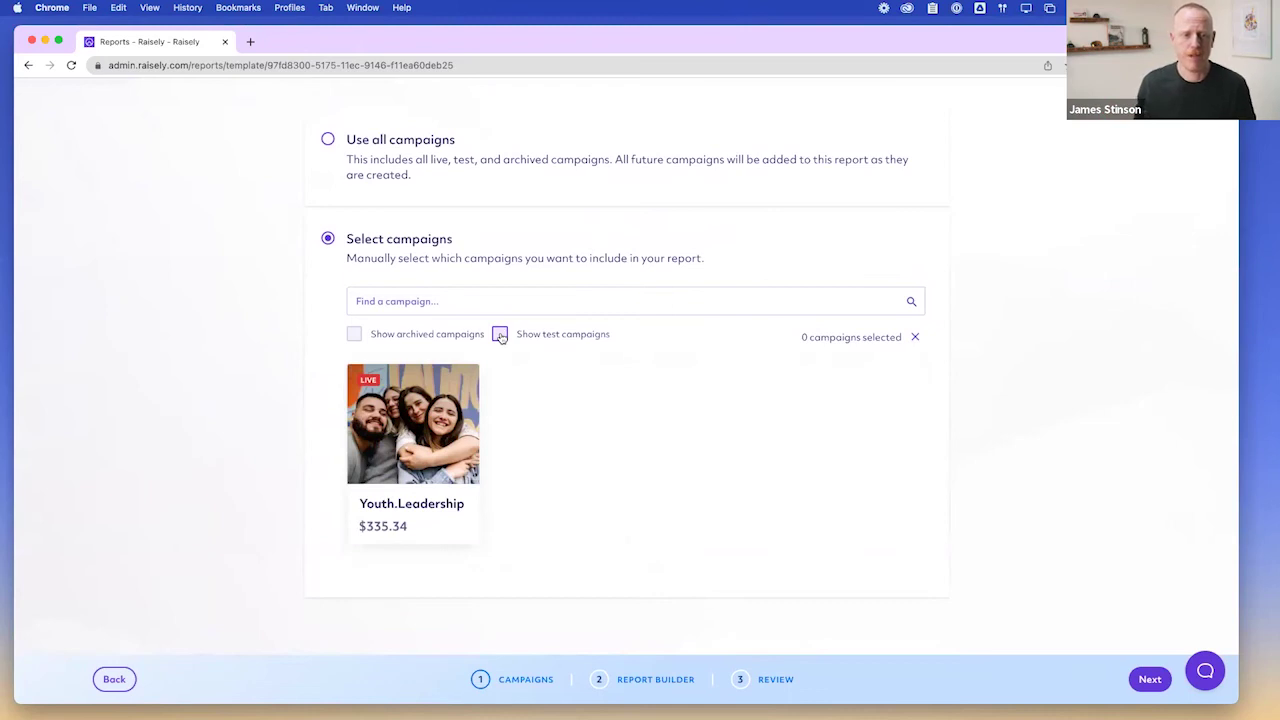
click(500, 335)
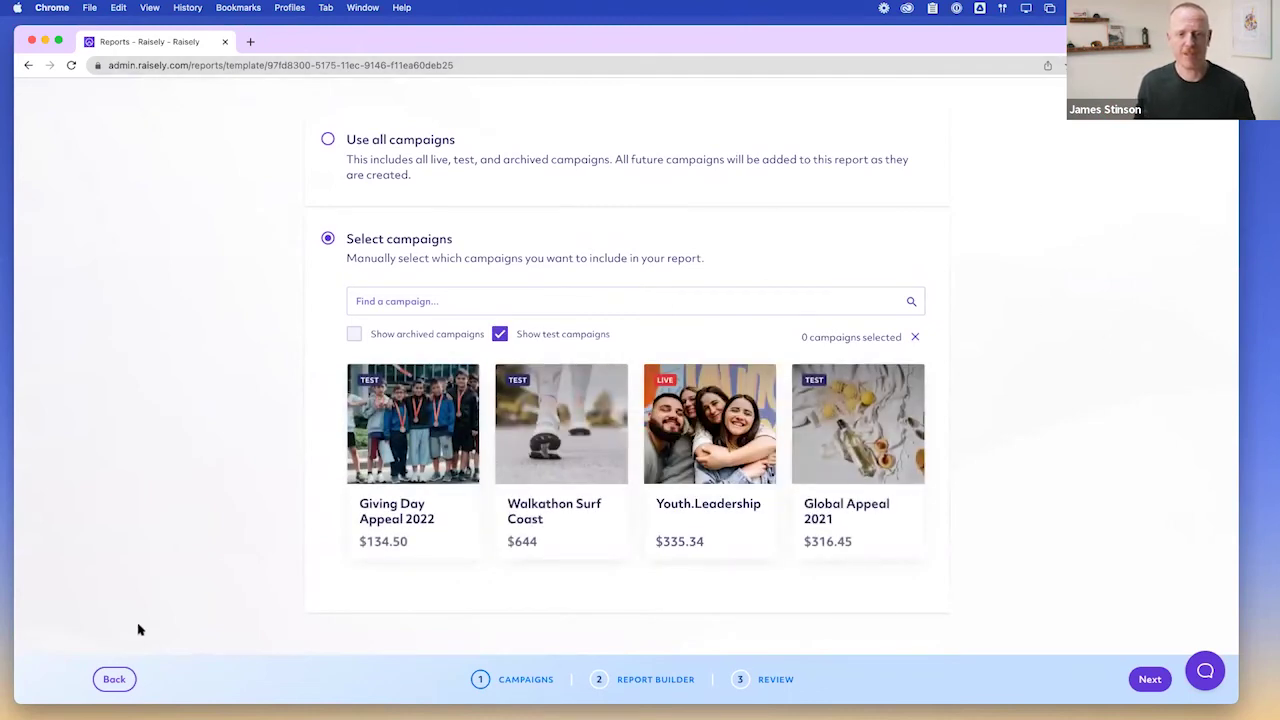
click(114, 679)
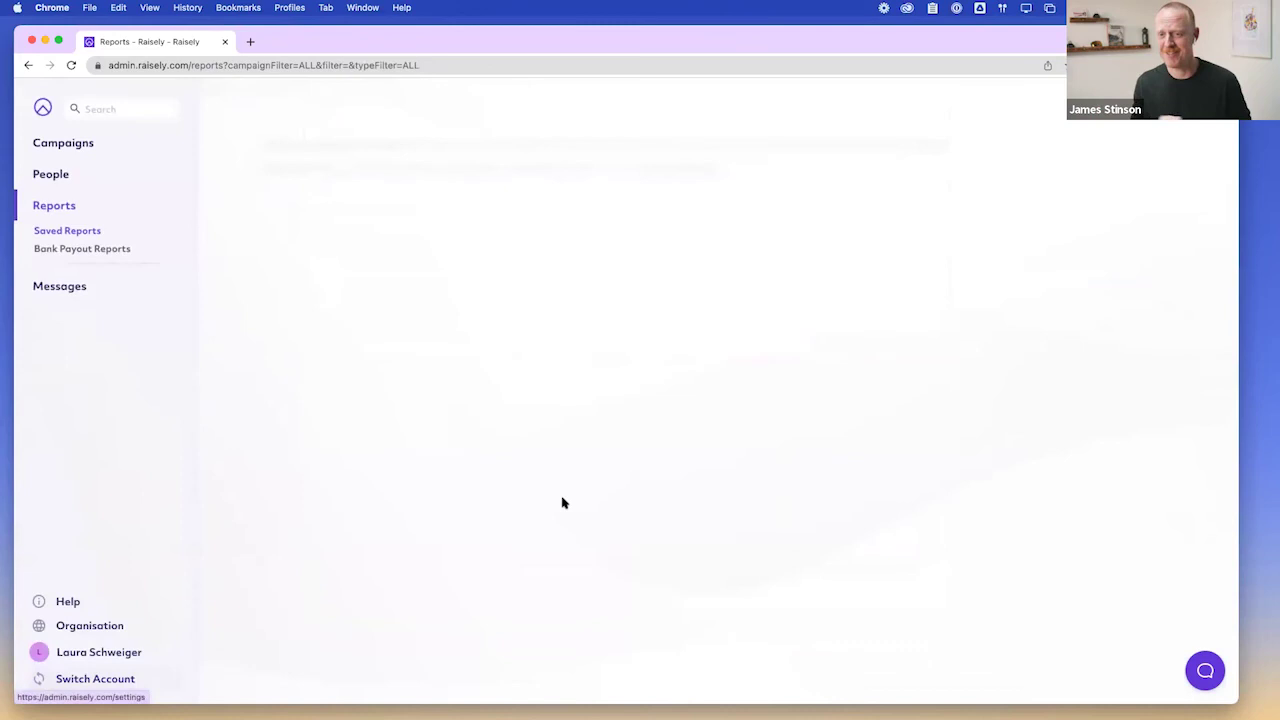
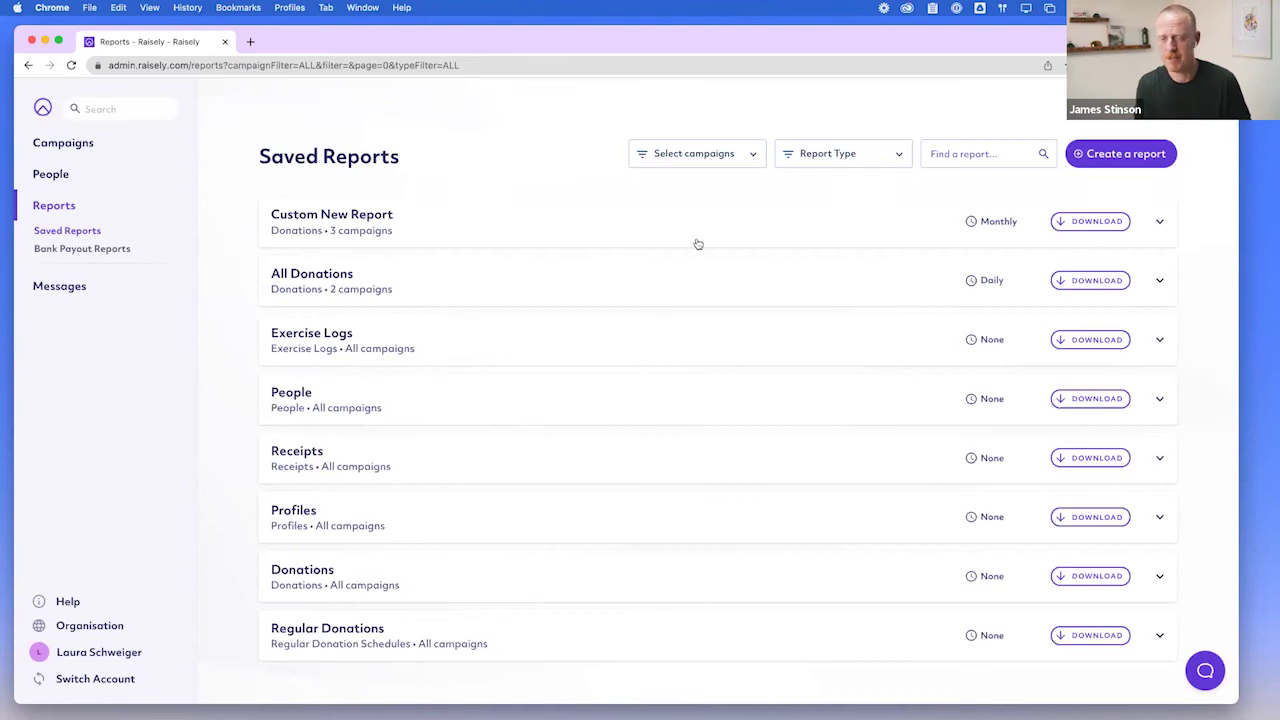
Duplicate the Profiles report as Profiles - Copy for all campaigns and open the finished copy's details with its scheduling option.
click(1160, 518)
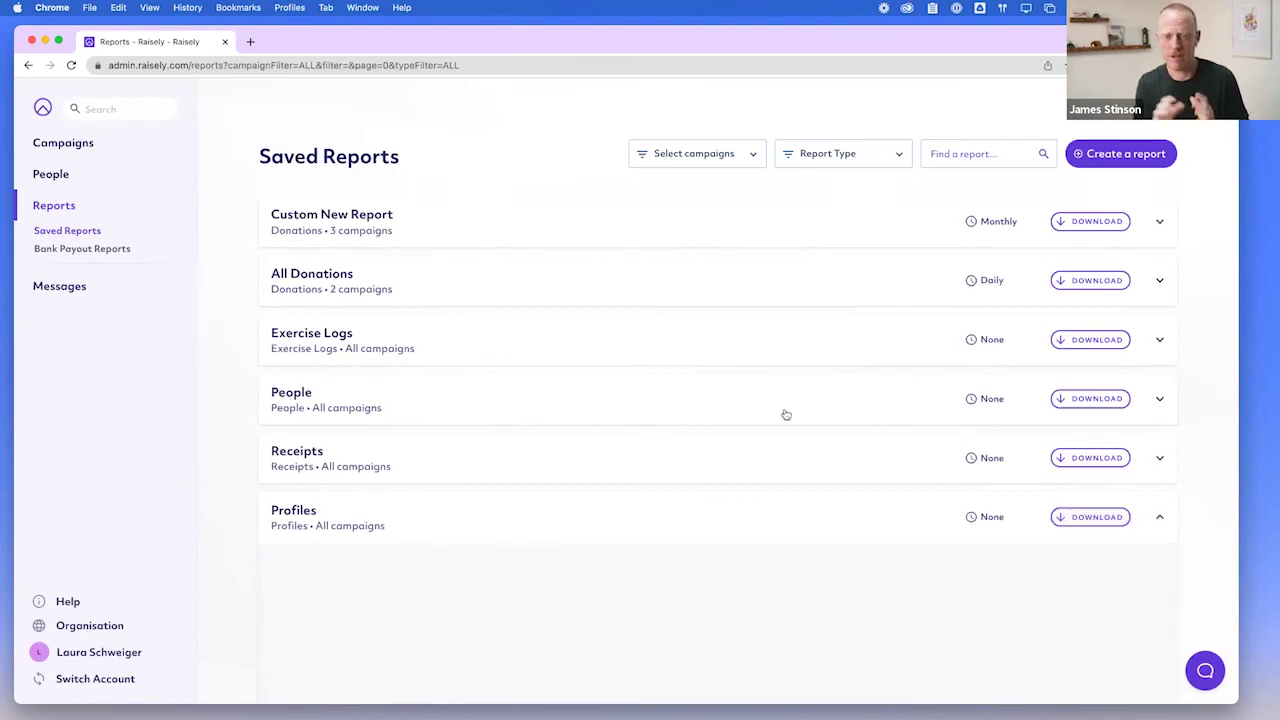
scroll(786, 414, down, 4)
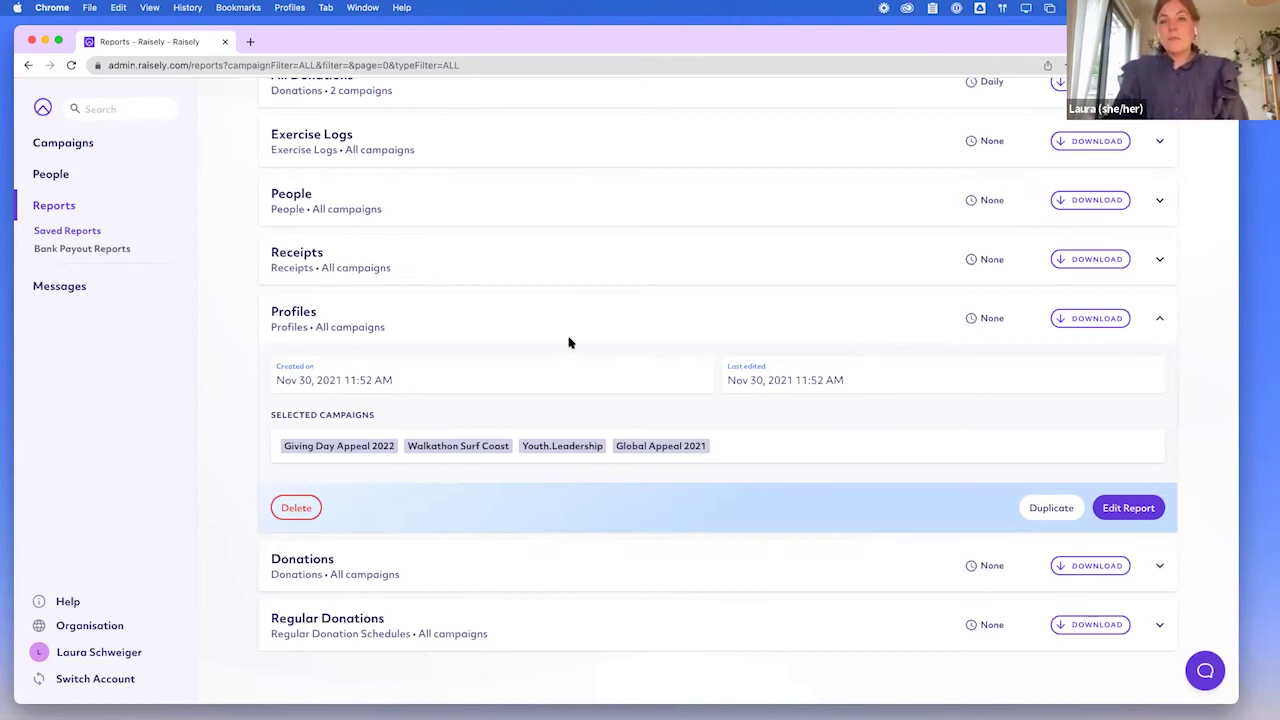
click(1050, 508)
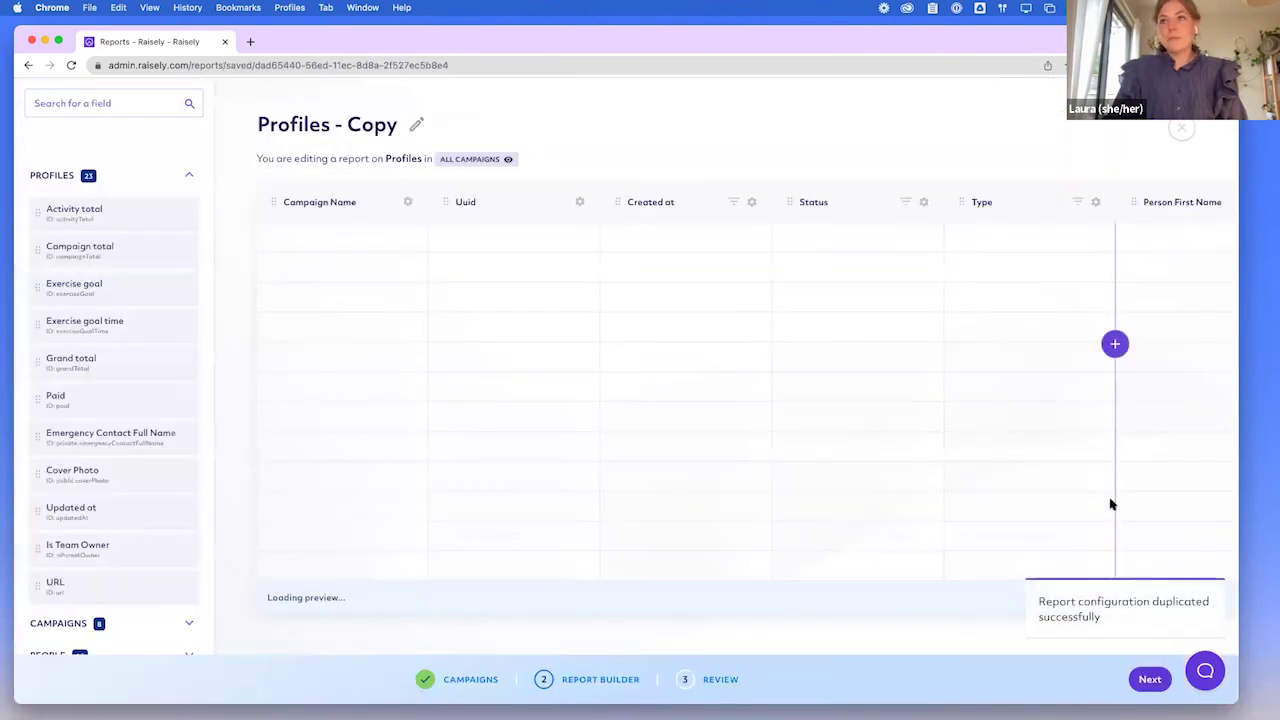
click(1152, 682)
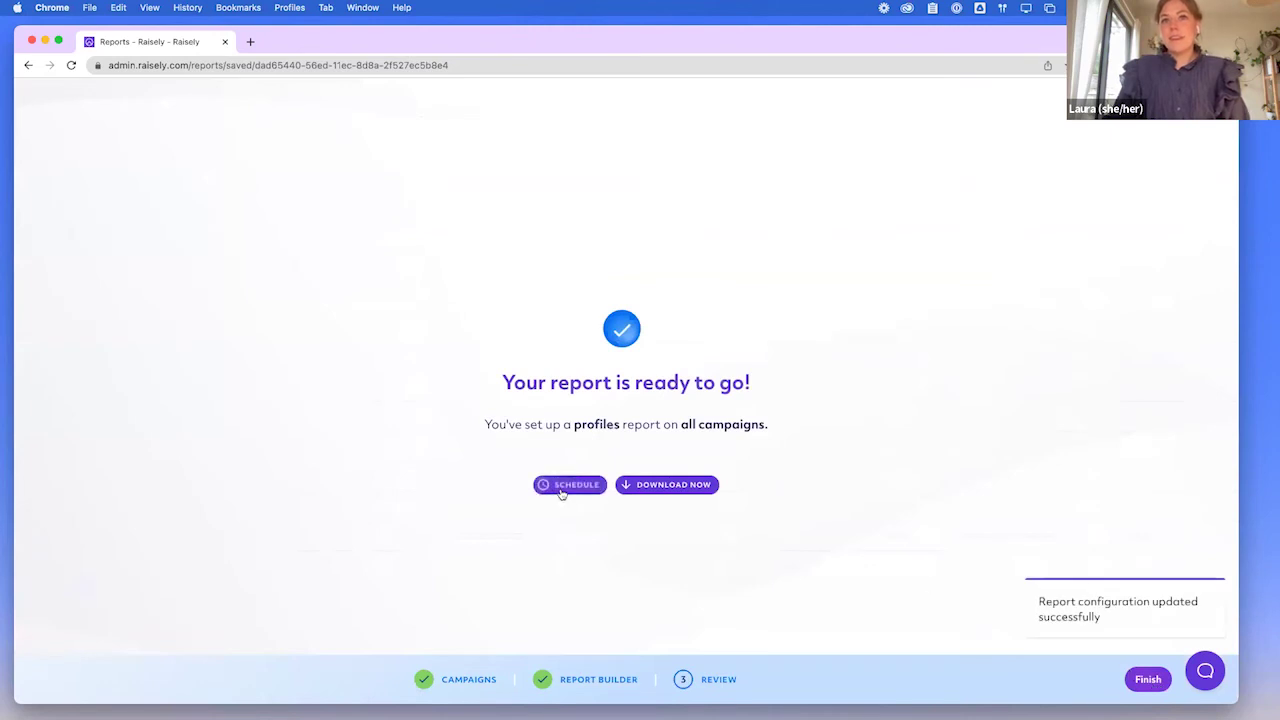
click(1148, 679)
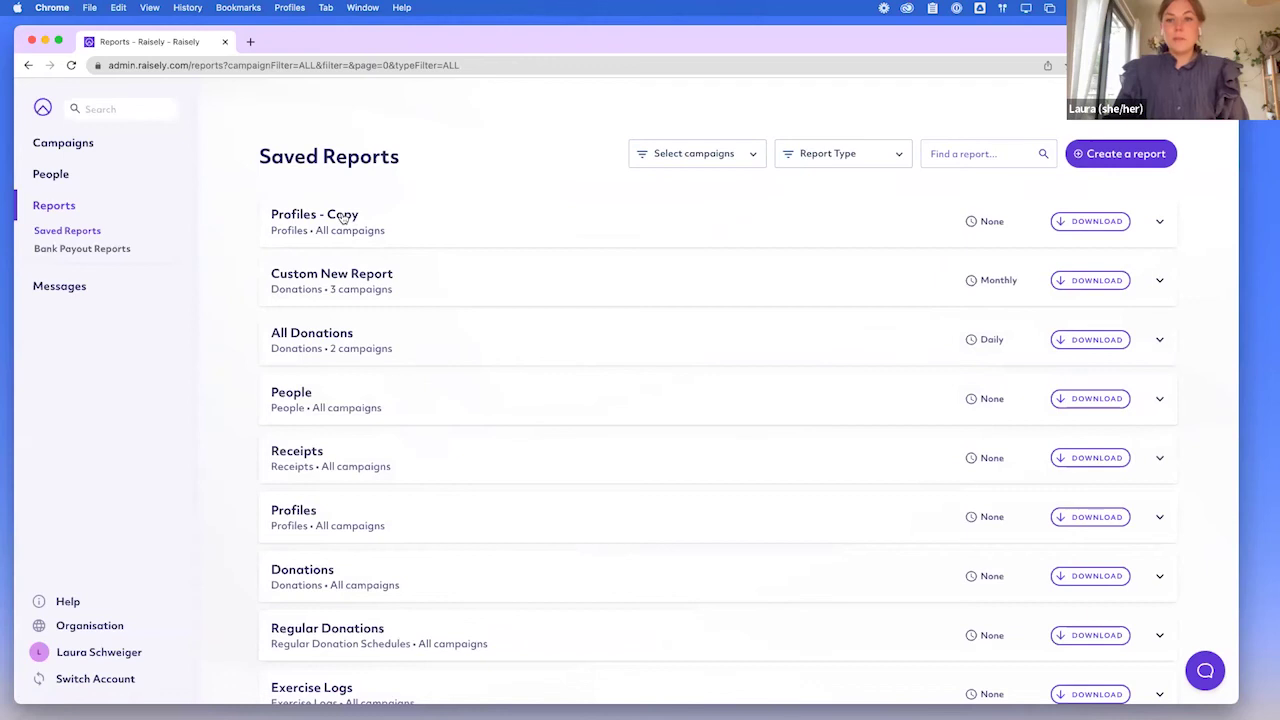
click(1159, 223)
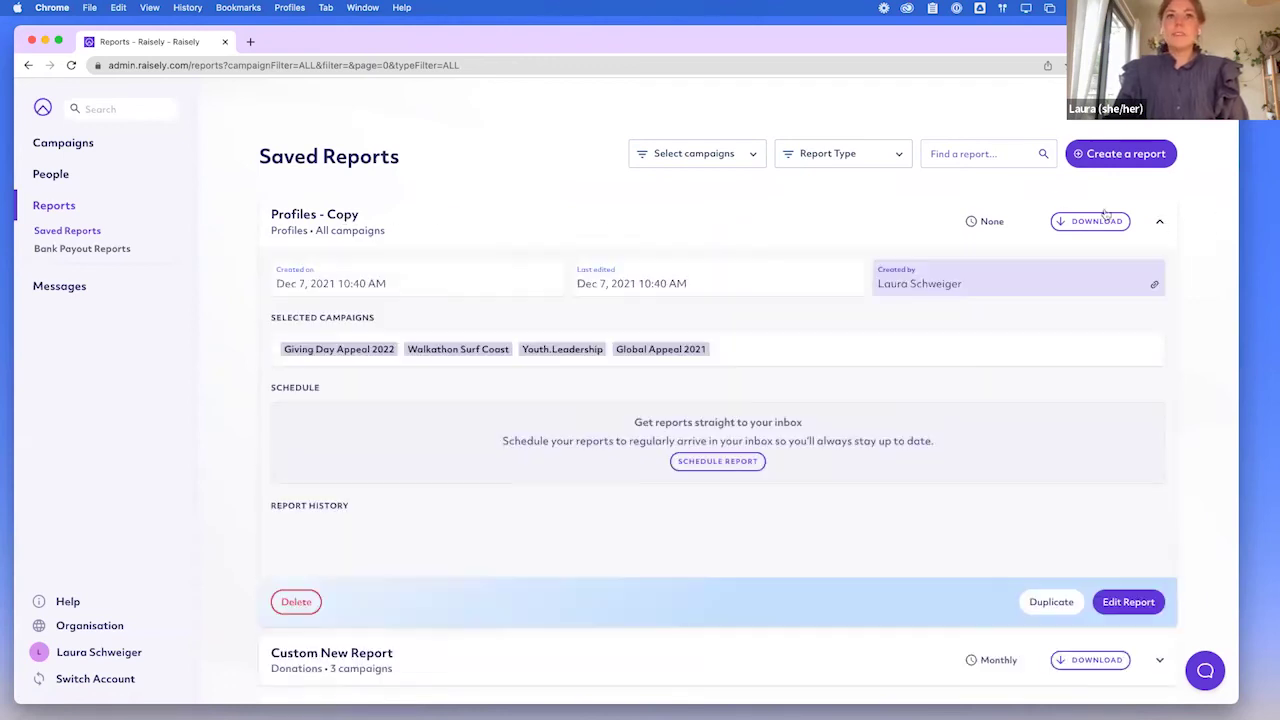
click(731, 462)
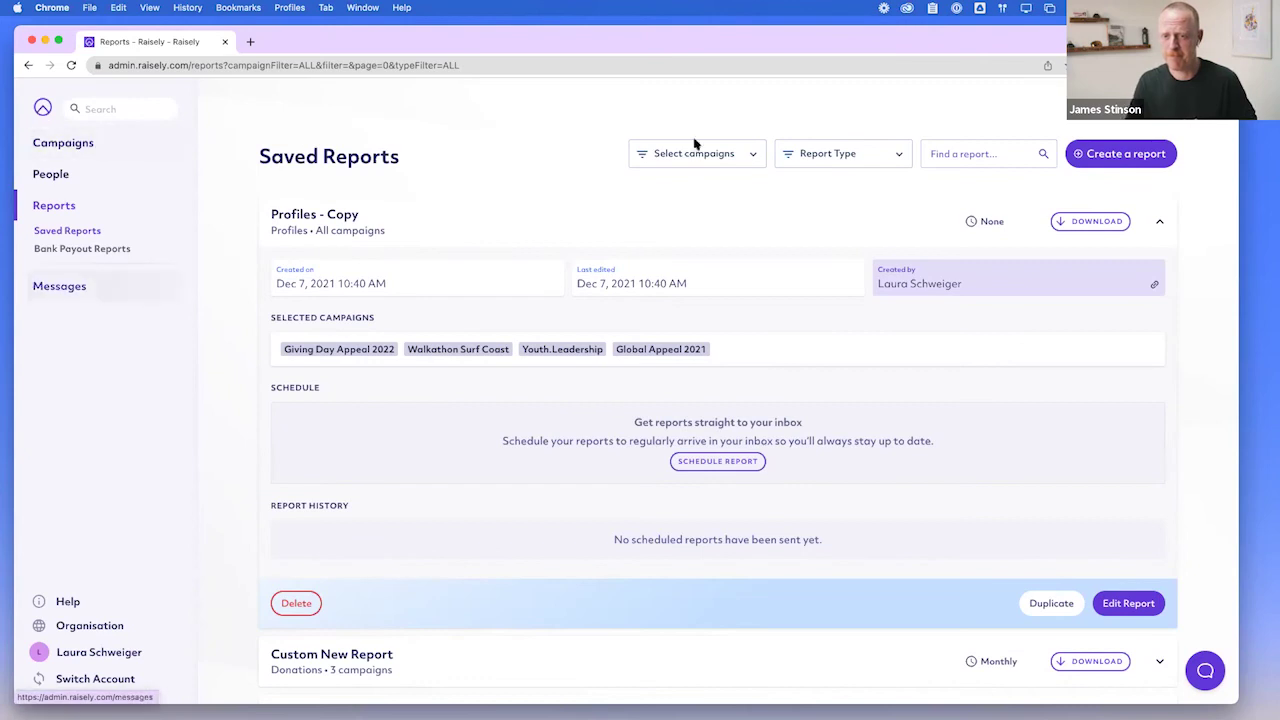
Open the Raisely Help Centre (support.raisely.com) in a new browser tab and go to the Payments & Reporting category.
click(252, 42)
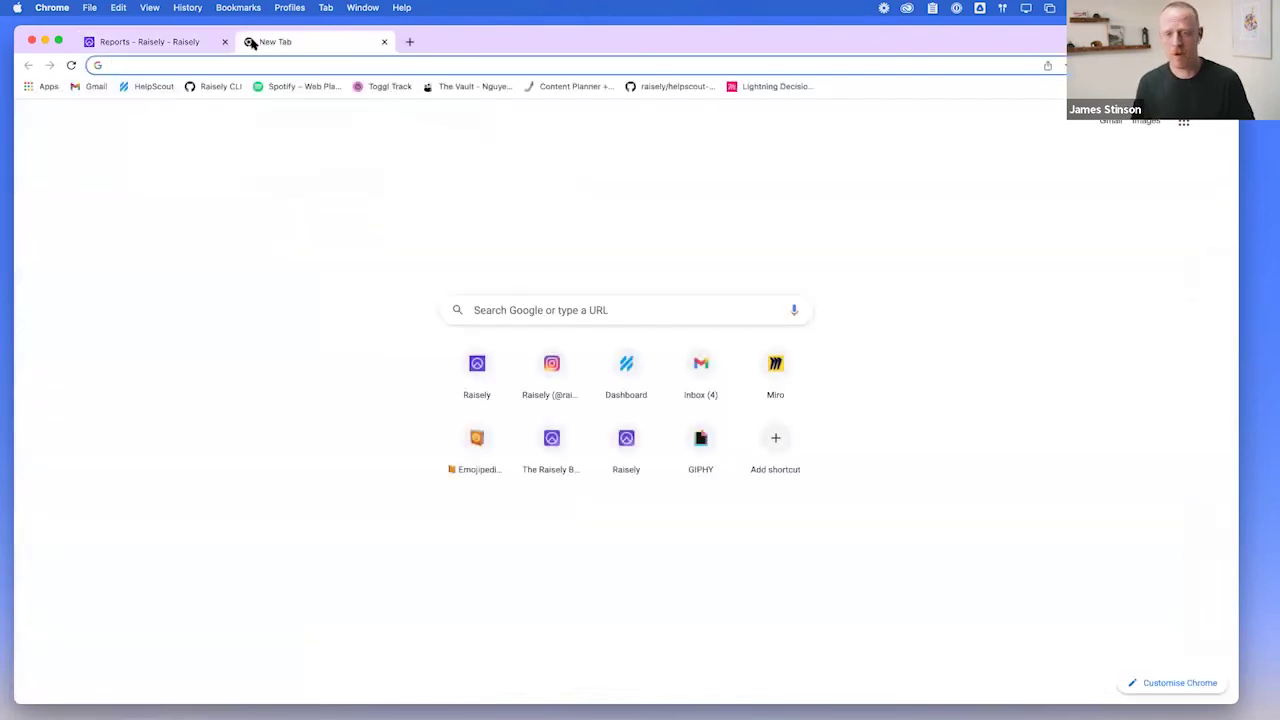
text(supp)
key(Return)
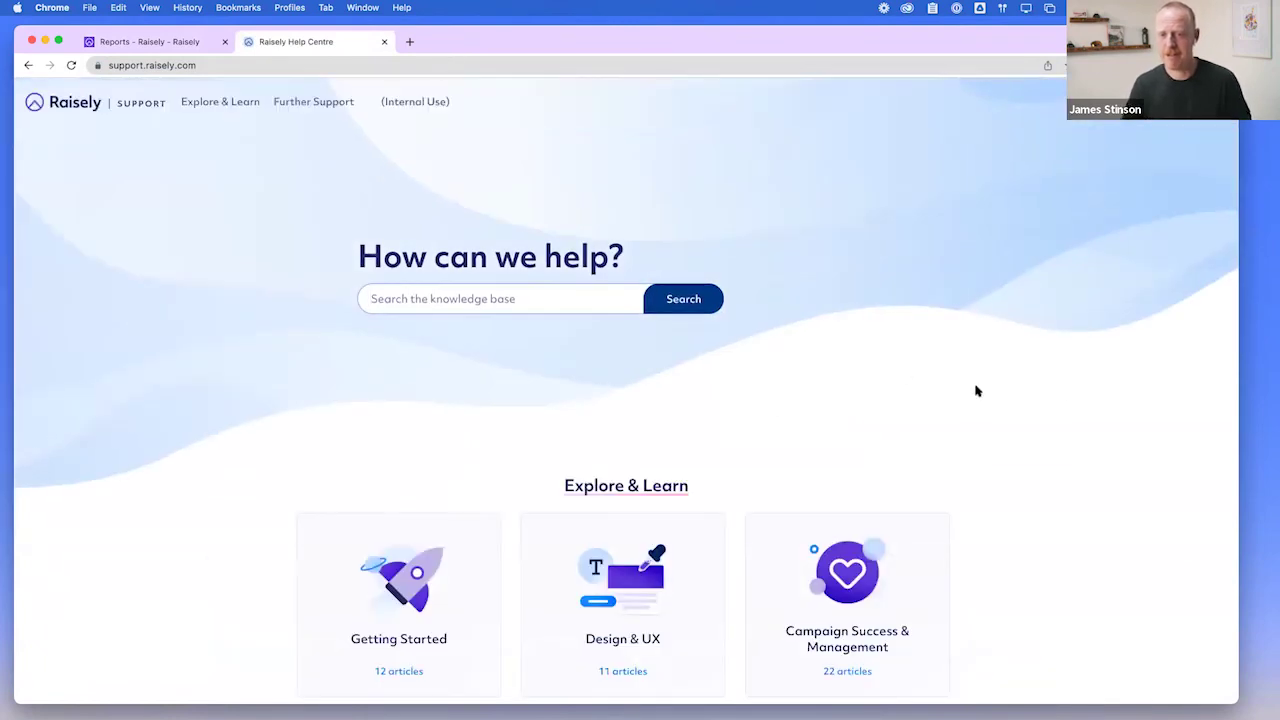
scroll(1060, 391, down, 2)
scroll(1064, 391, down, 2)
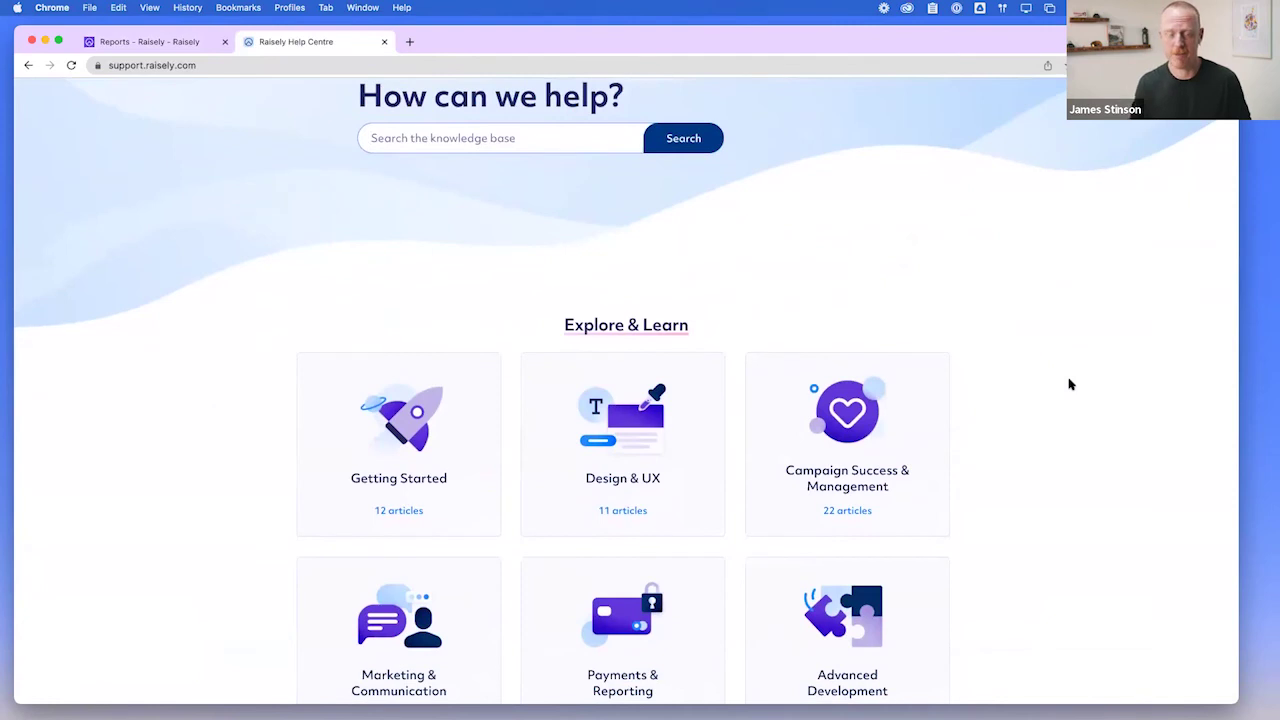
scroll(1069, 384, down, 1)
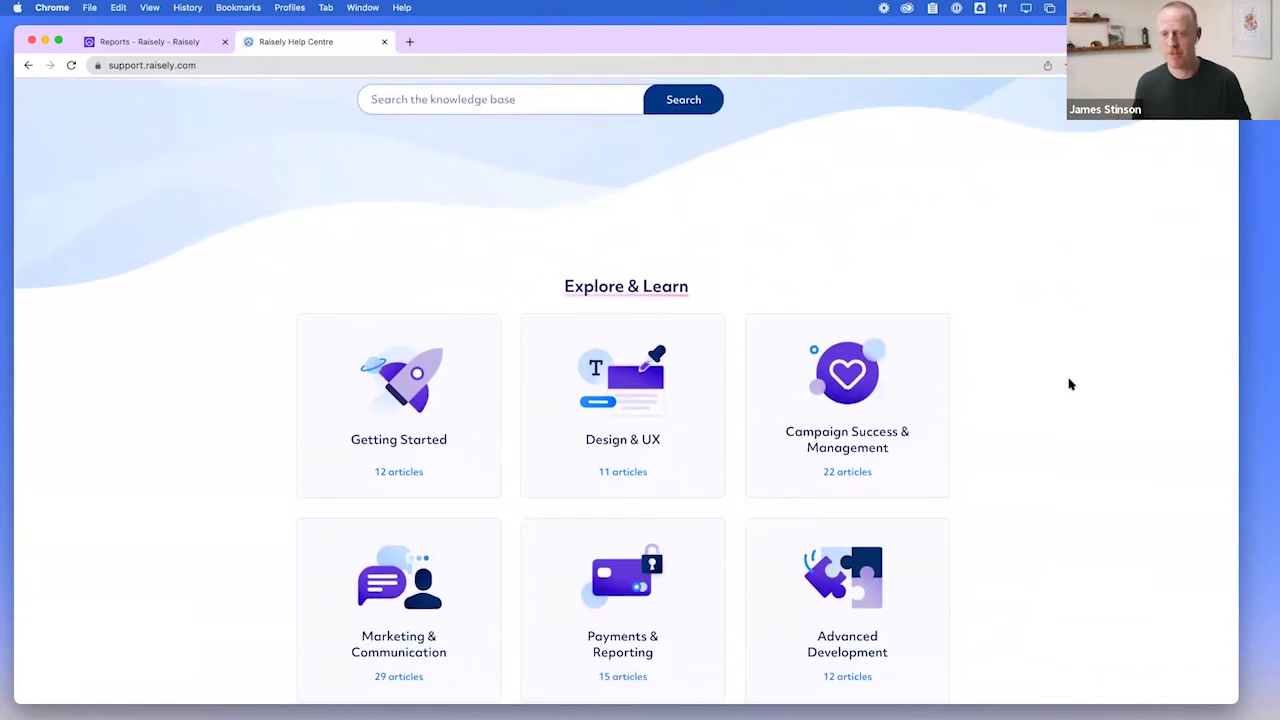
scroll(1069, 384, down, 2)
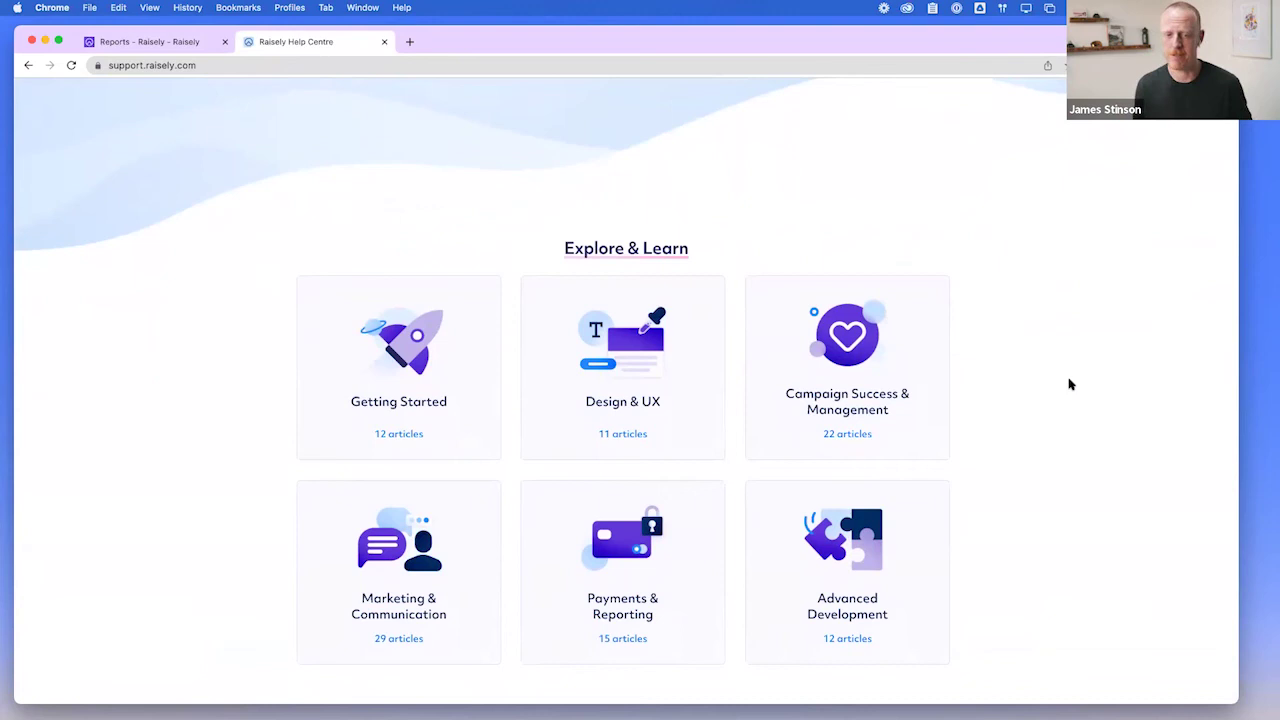
scroll(1069, 384, down, 2)
click(609, 578)
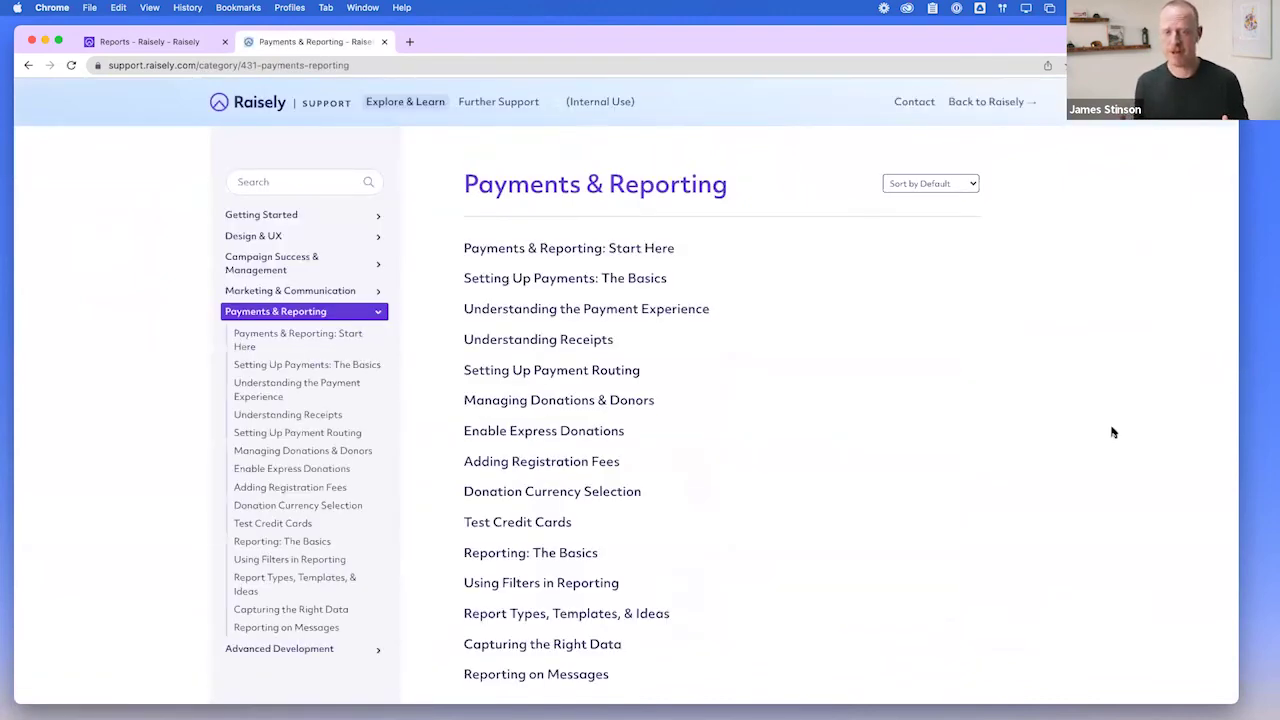
Look through the Payments & Reporting article list for guides on reporting basics, filters, report types and capturing data.
scroll(1112, 432, down, 2)
scroll(1112, 432, down, 1)
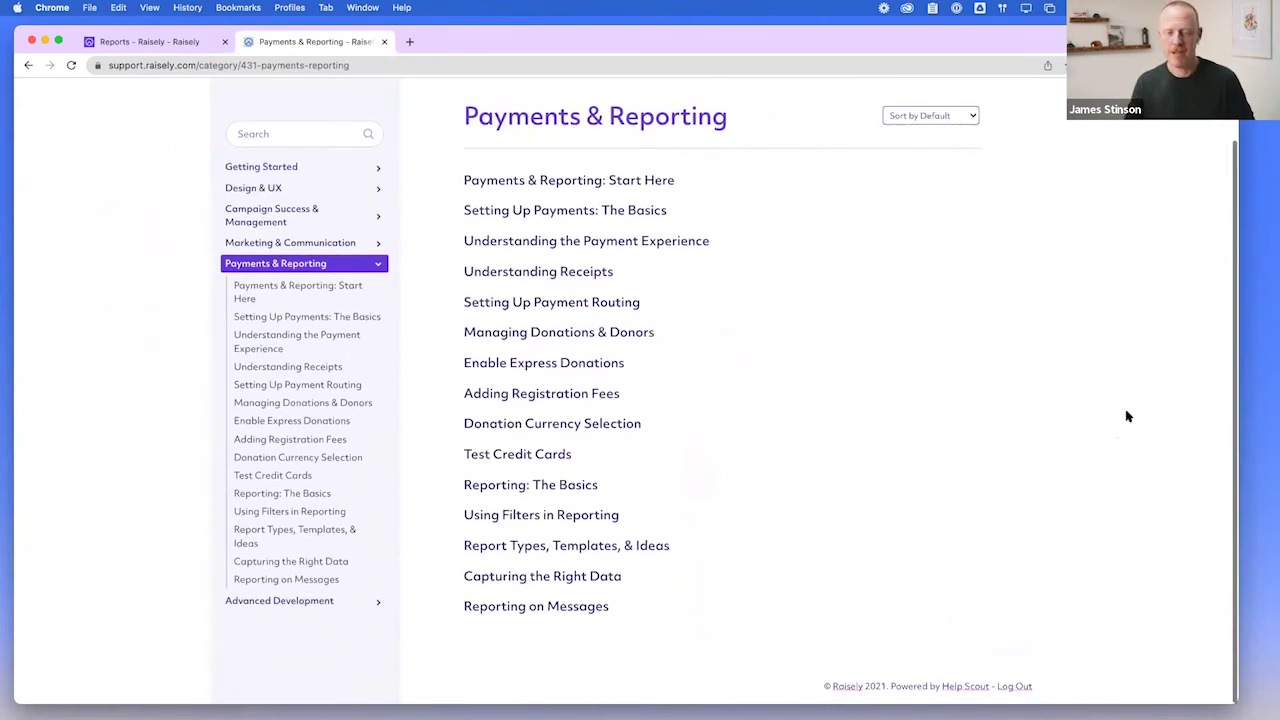
scroll(570, 490, right, 1)
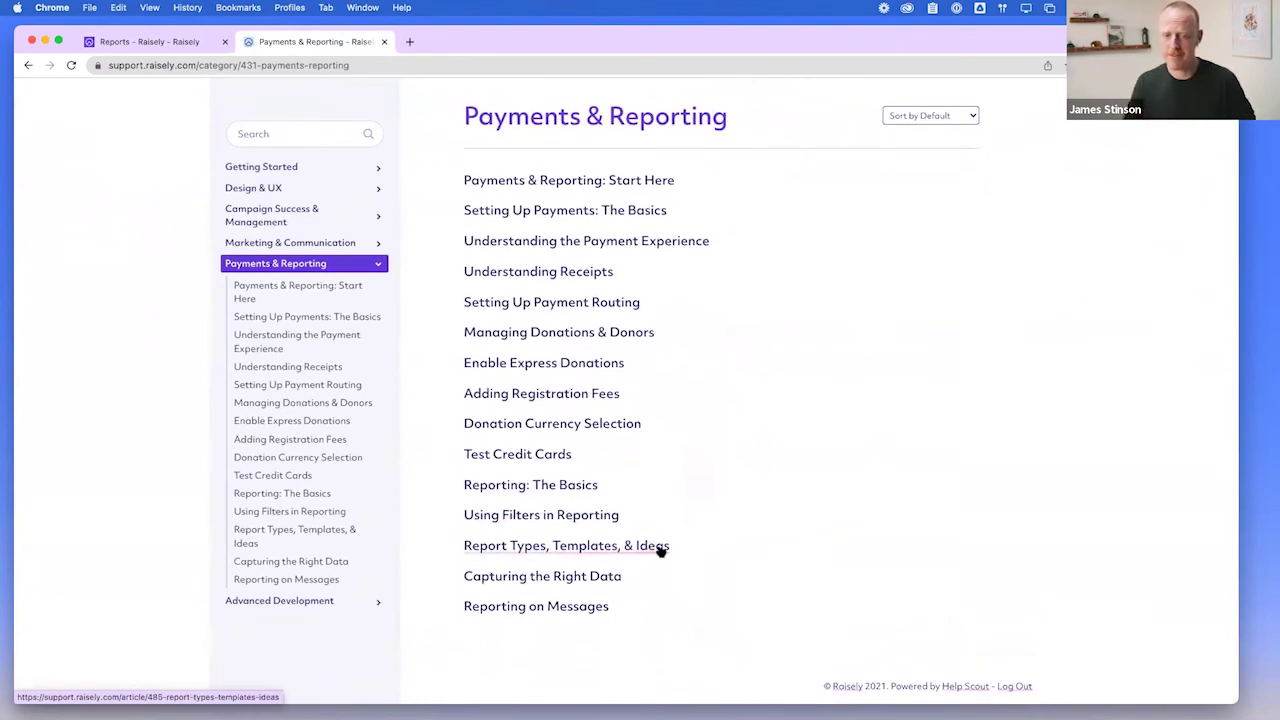
scroll(783, 530, left, 1)
scroll(783, 530, up, 1)
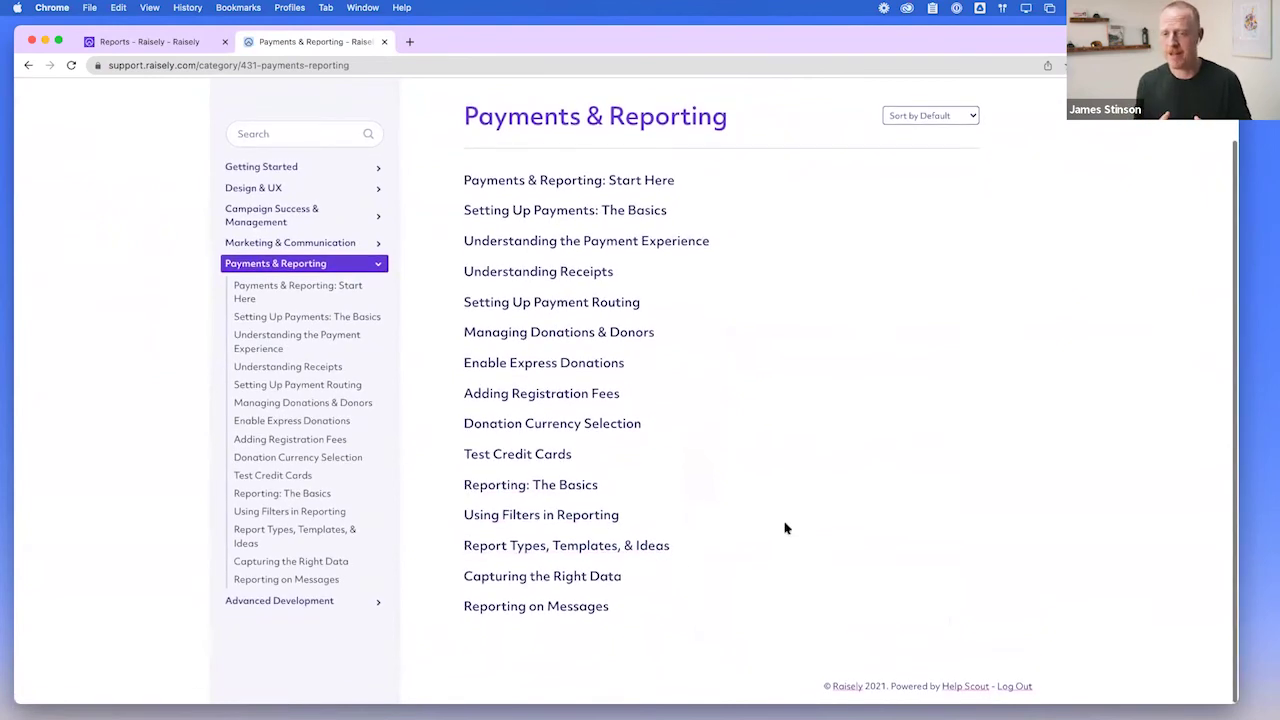
scroll(785, 528, up, 2)
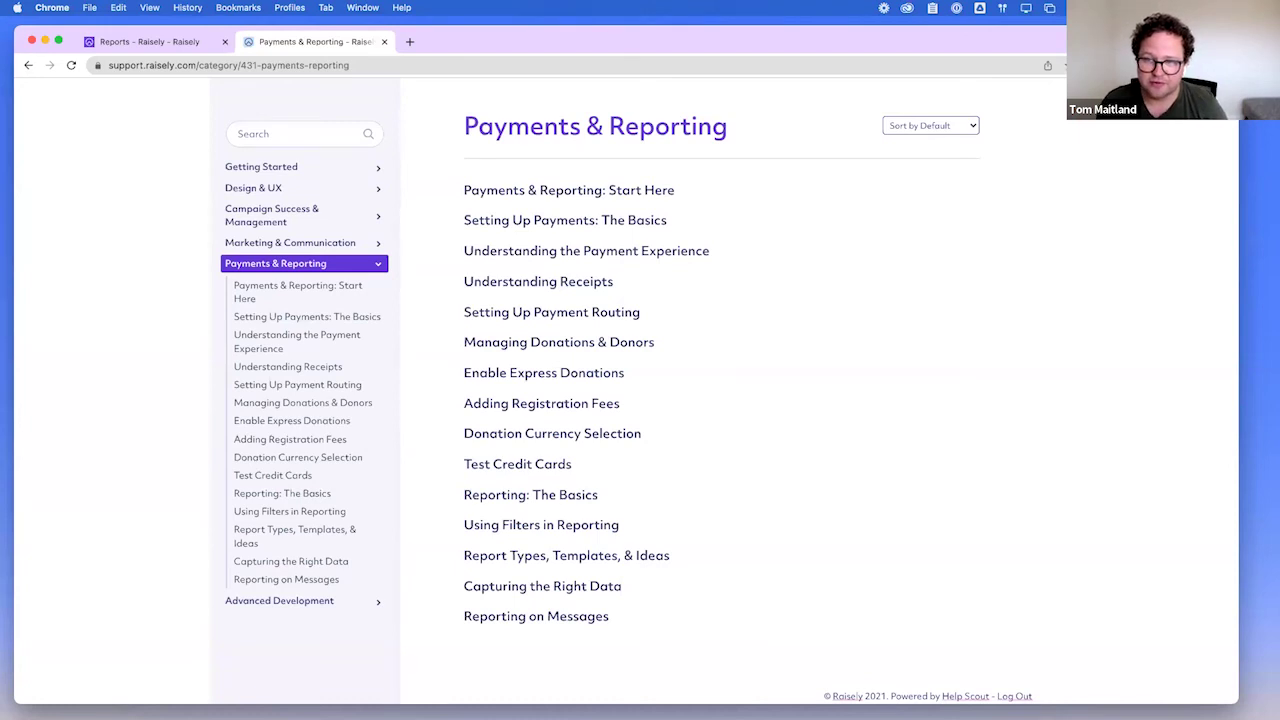
Return to the Raisely admin reports, collapse the Profiles - Copy details, and view the Raisely account's payout history under bank payout reports.
click(120, 42)
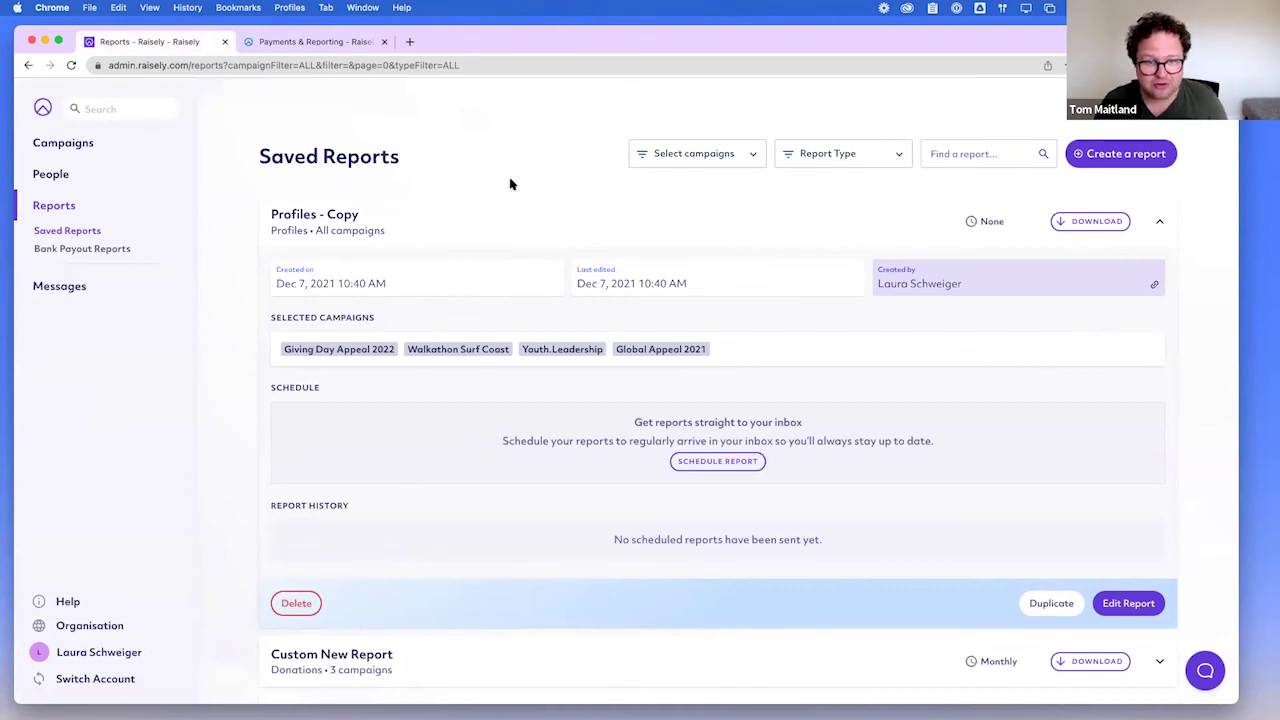
click(1162, 221)
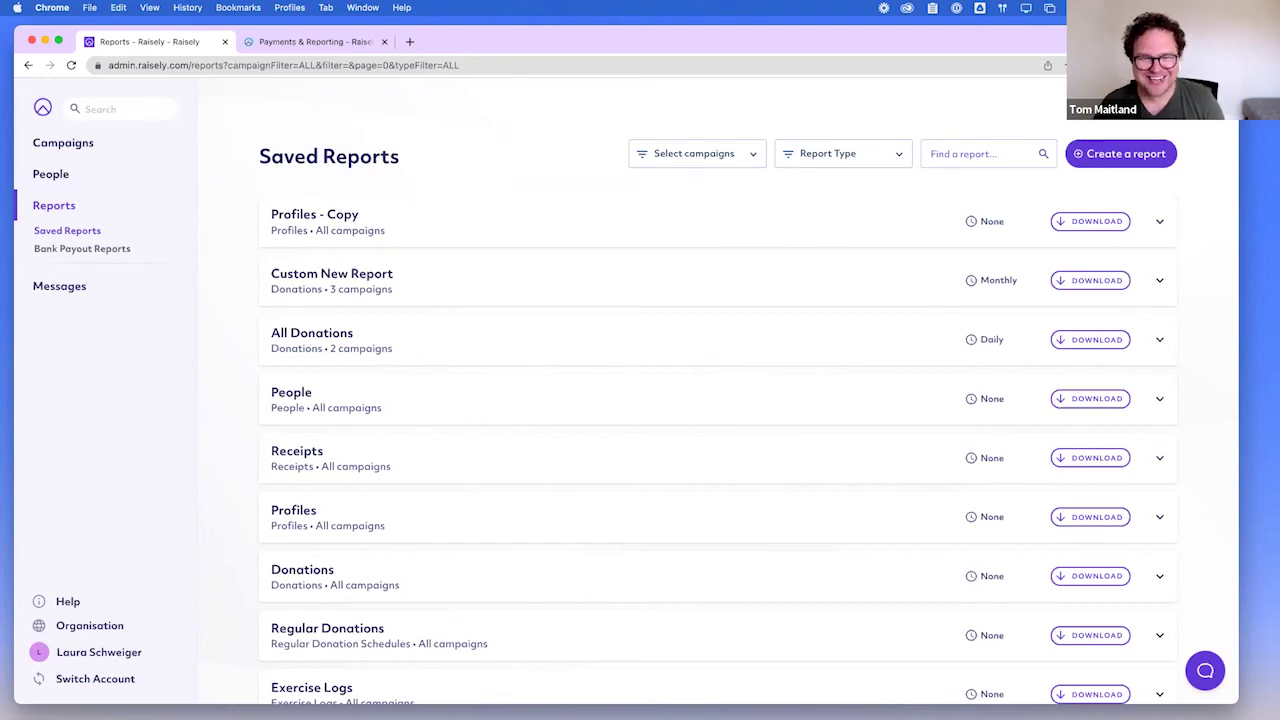
click(103, 249)
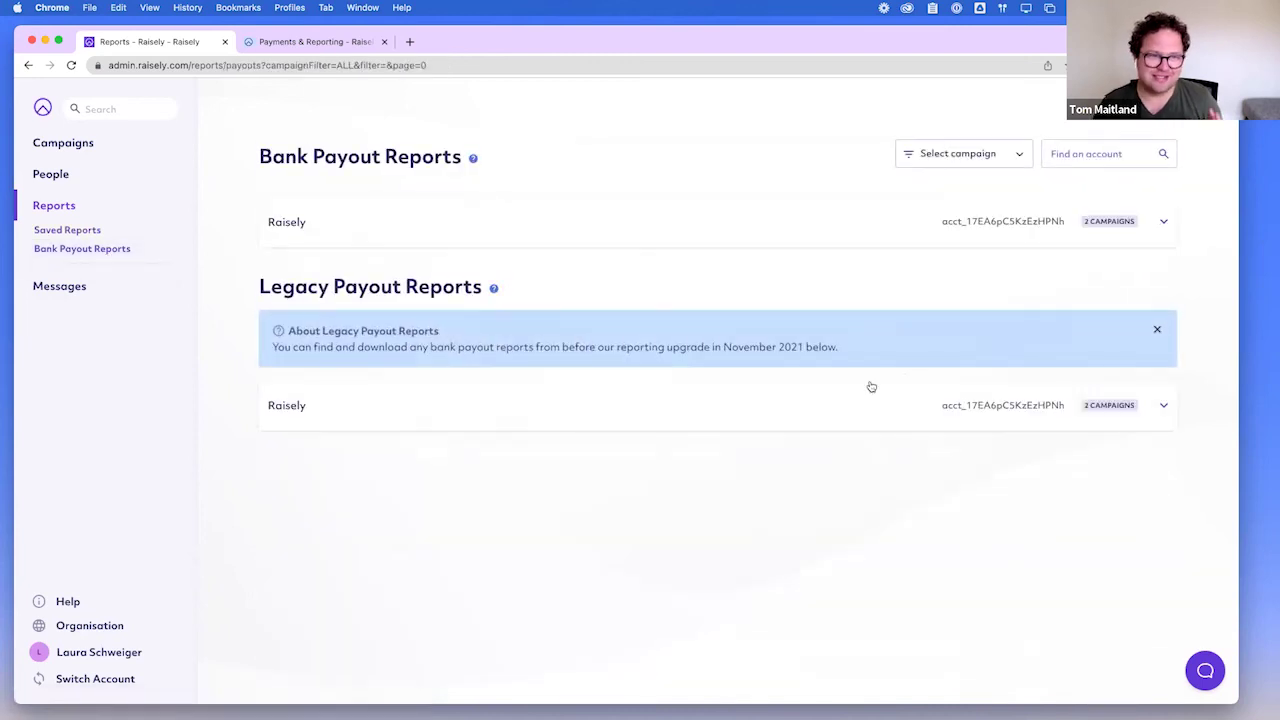
click(667, 238)
scroll(790, 335, down, 3)
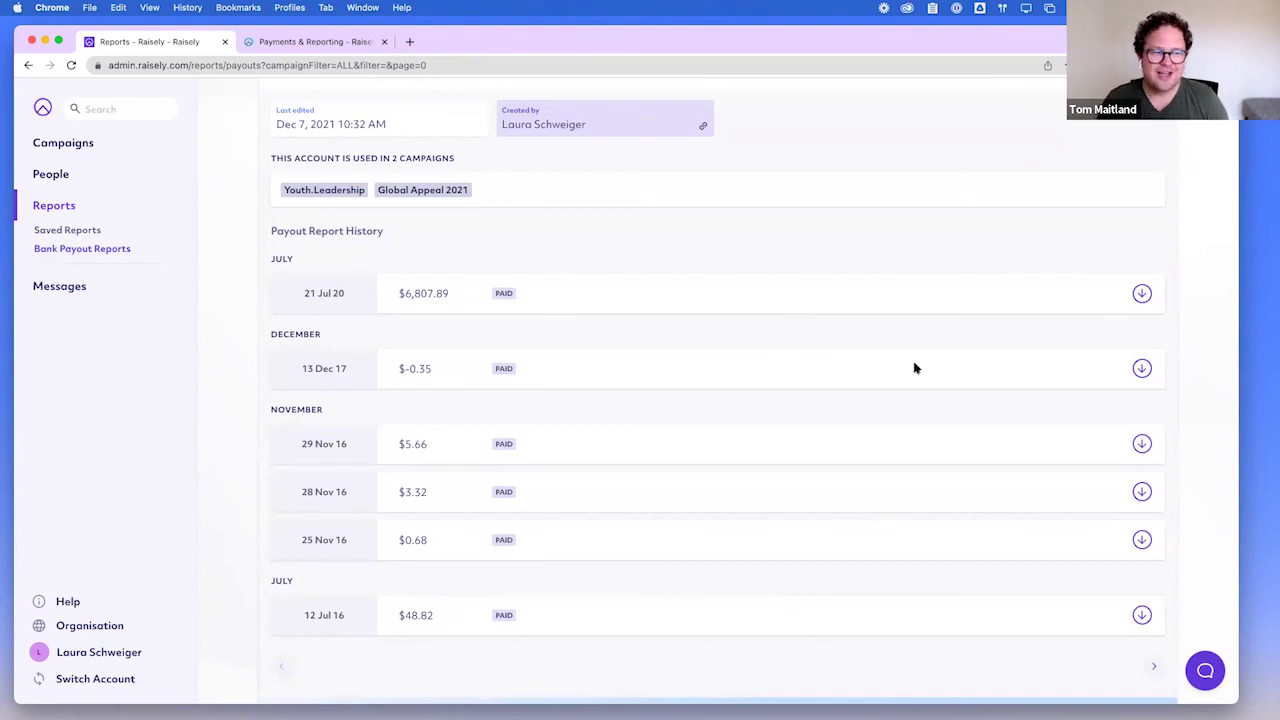
scroll(914, 368, down, 3)
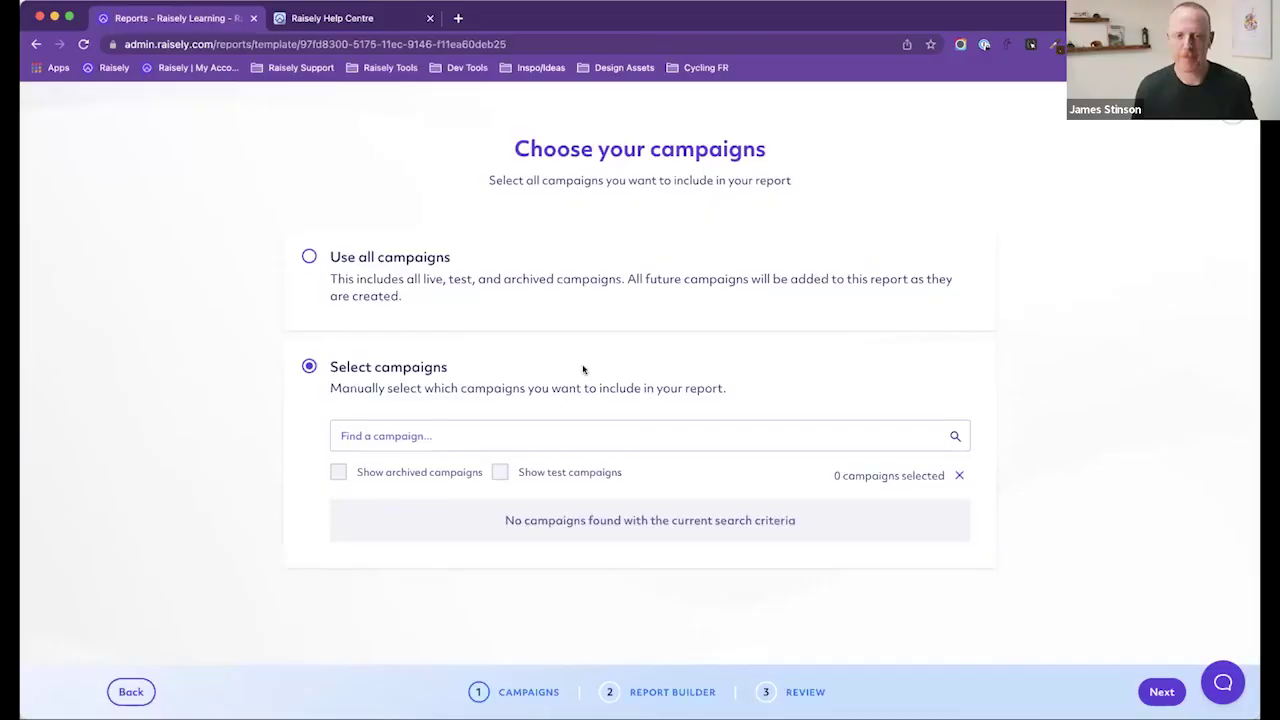
Include all campaigns in the All Donations report, continue to the report builder and look through its available donation fields.
click(404, 267)
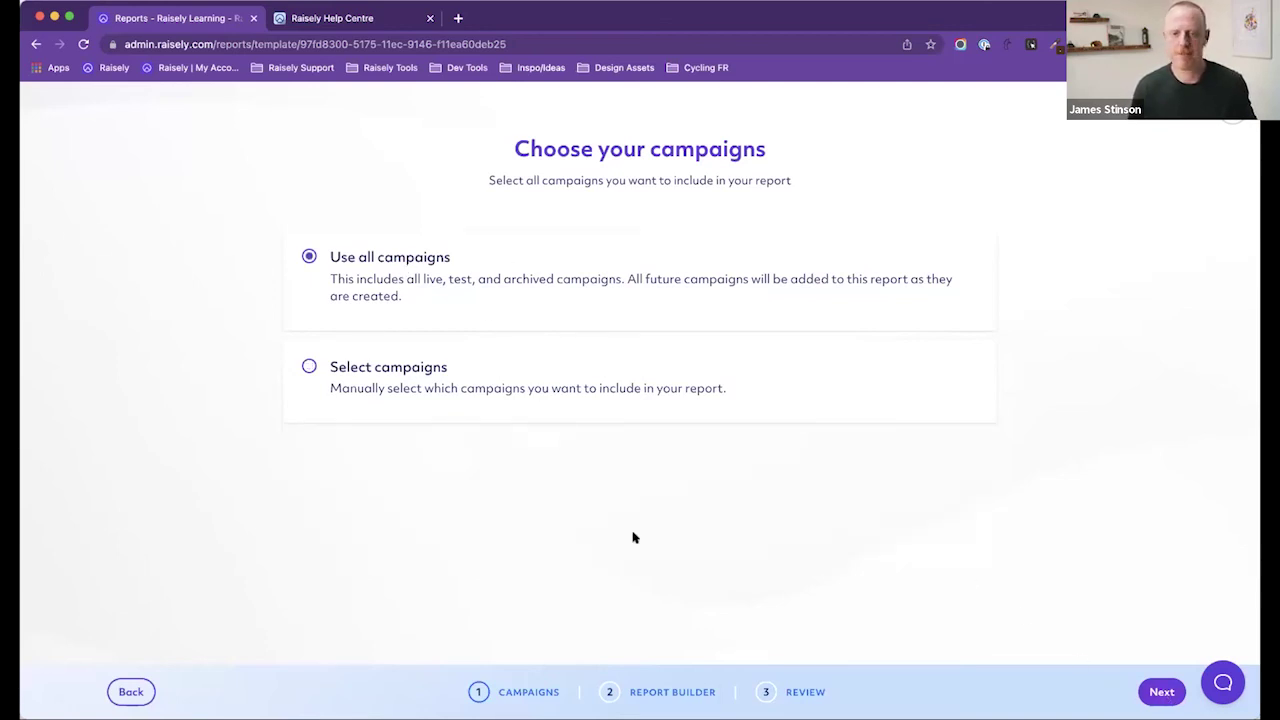
scroll(122, 370, down, 1)
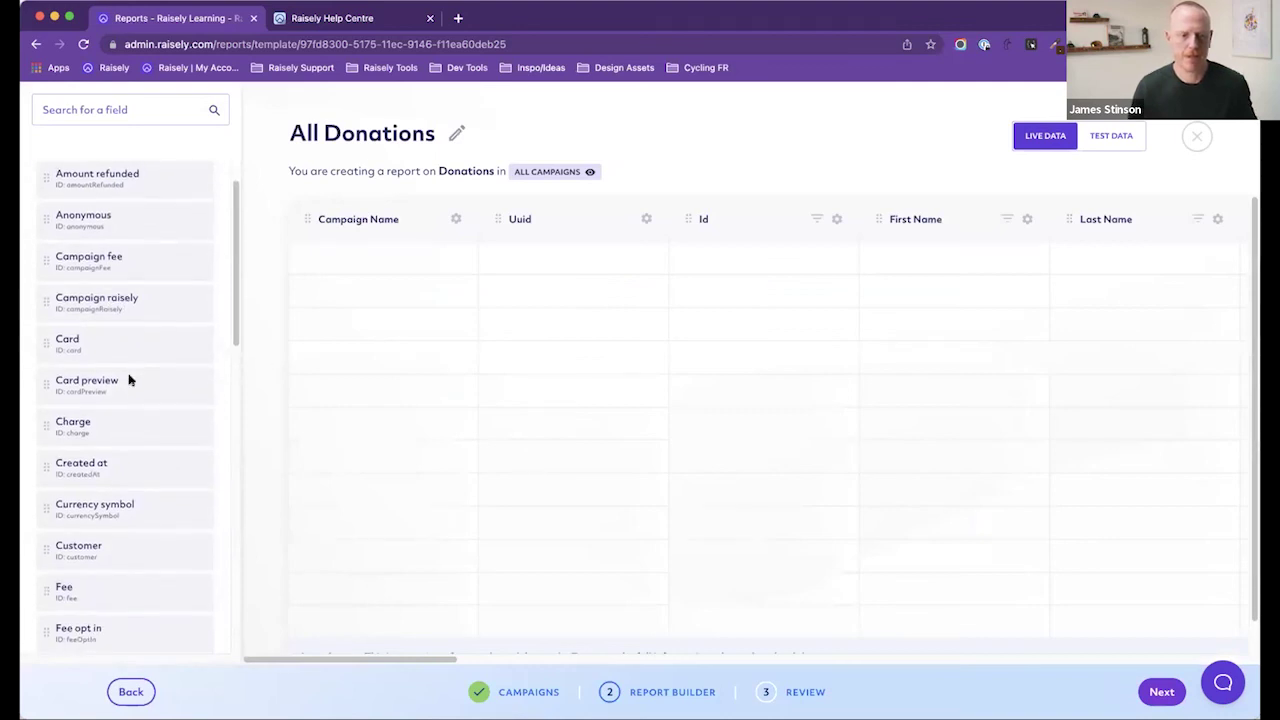
scroll(126, 371, down, 5)
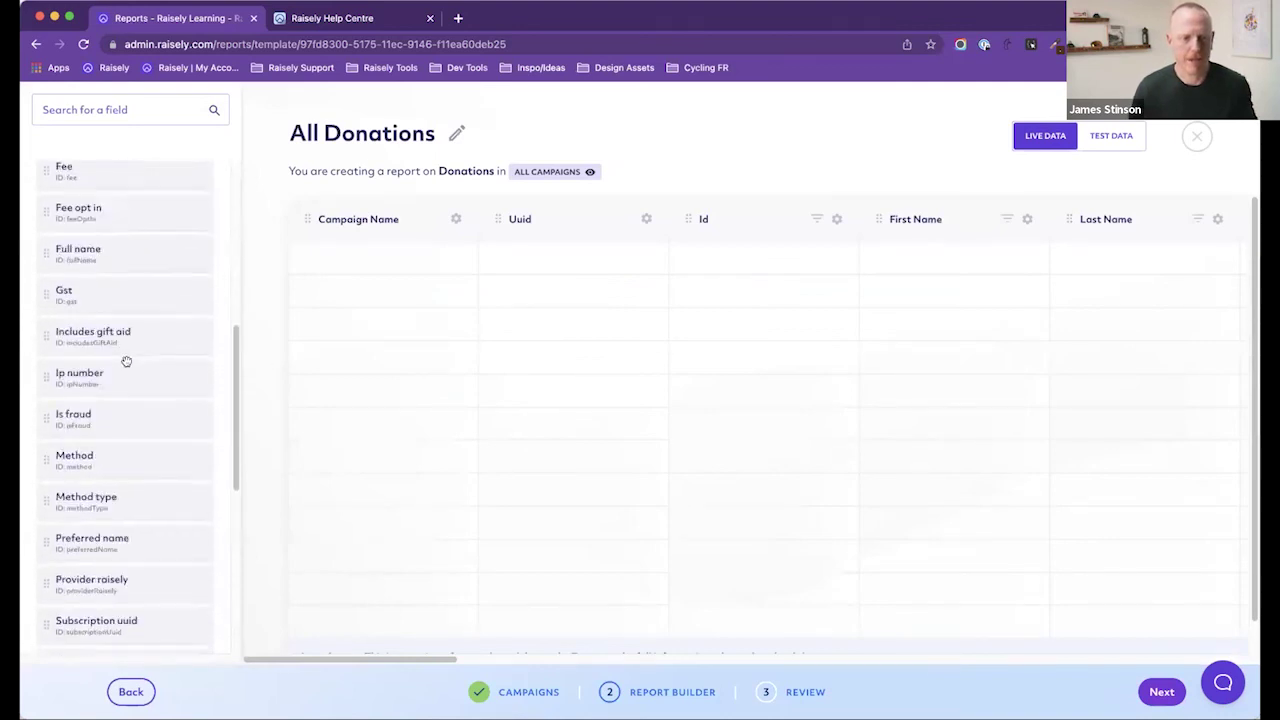
scroll(126, 362, up, 5)
Search the report builder's fields for "fir" and expand the matching Profiles group.
click(108, 105)
text(fir)
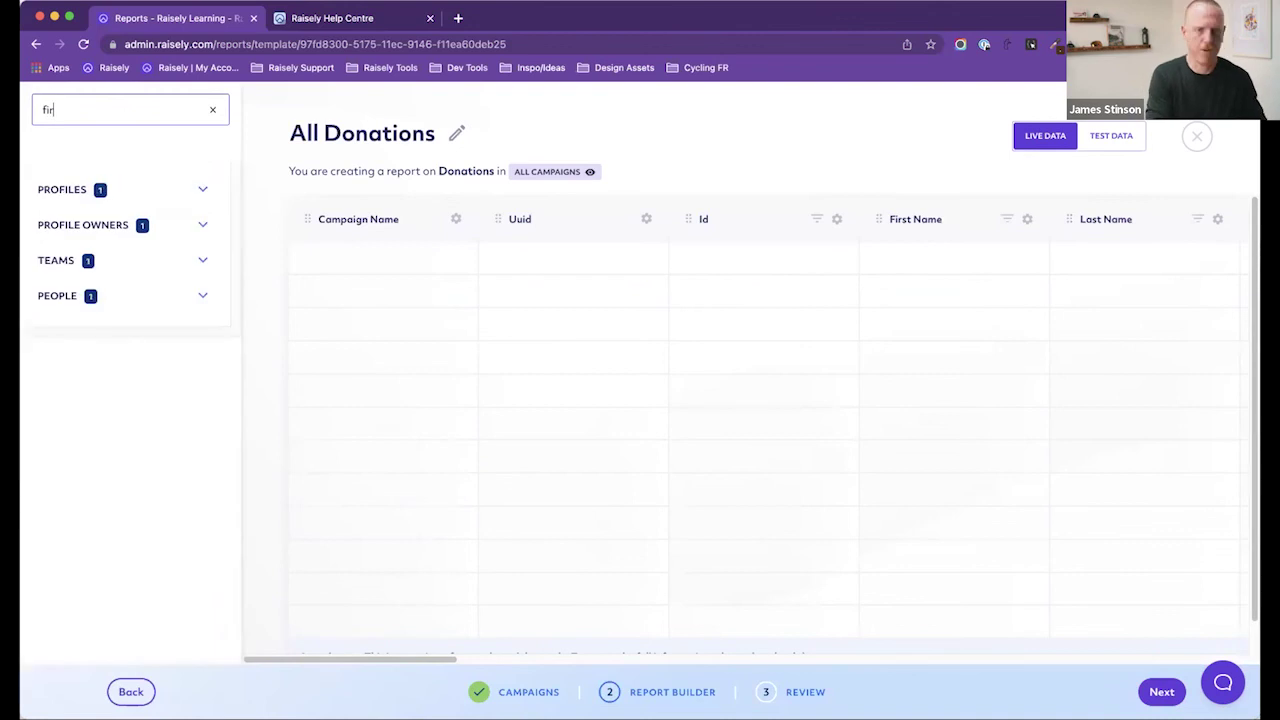
click(192, 193)
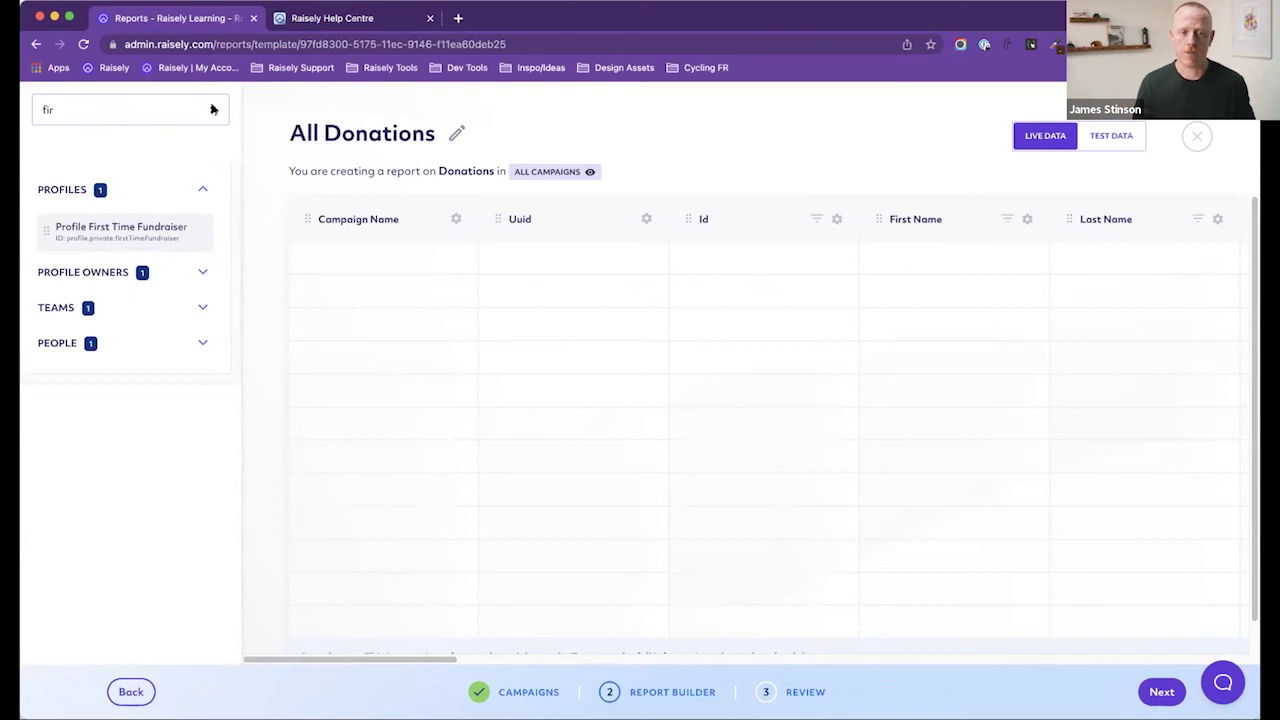
Clear the field search, collapse the Donations group, look through the Profiles fields and collapse that group as well.
click(210, 111)
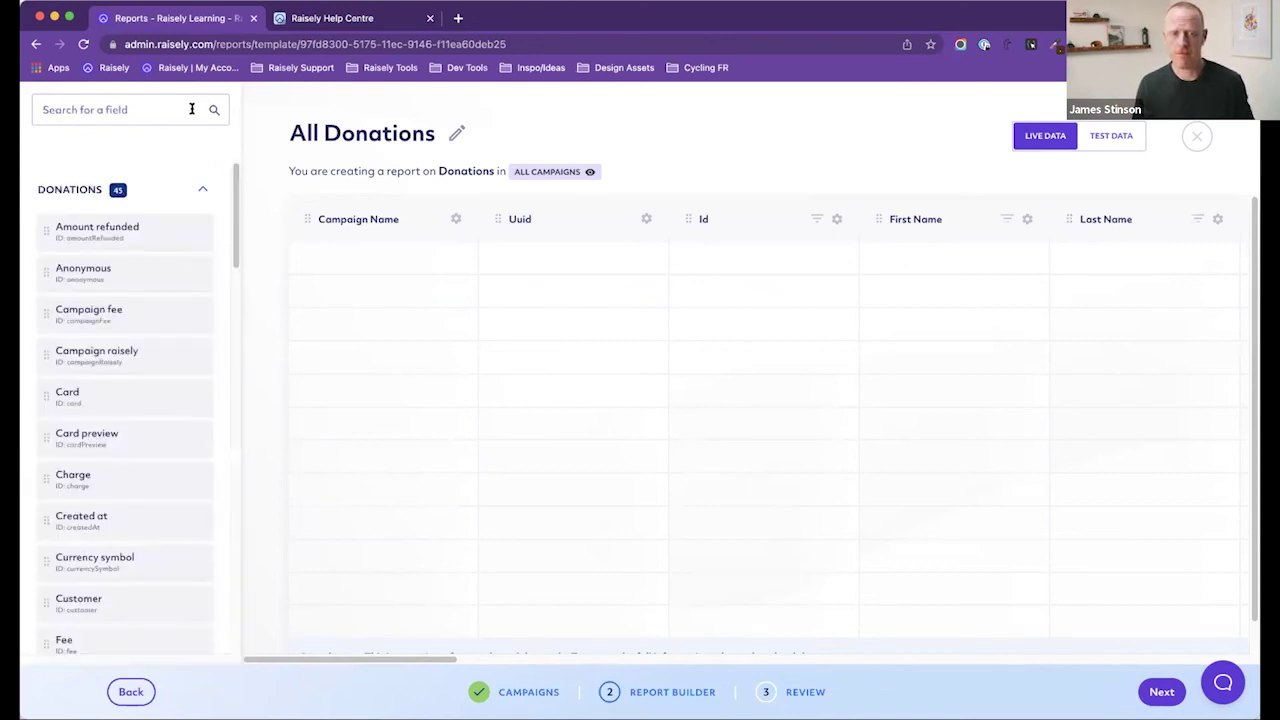
click(191, 188)
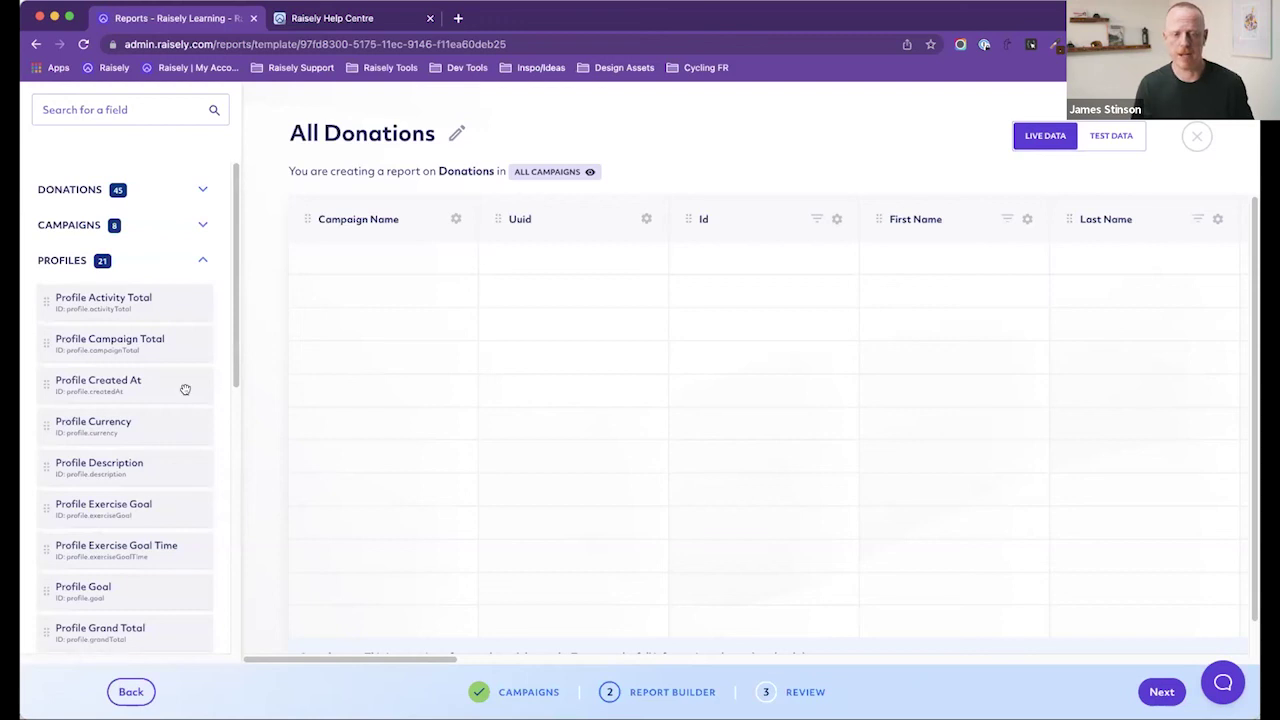
scroll(172, 396, down, 5)
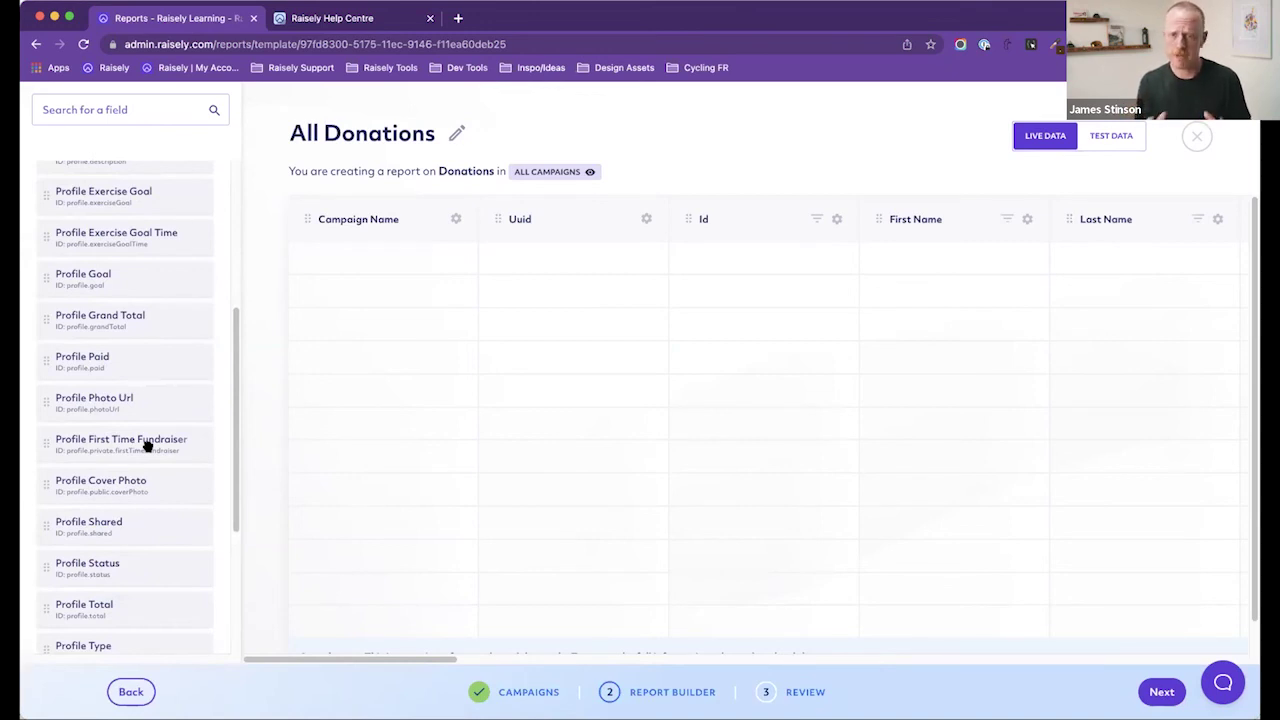
scroll(150, 390, up, 5)
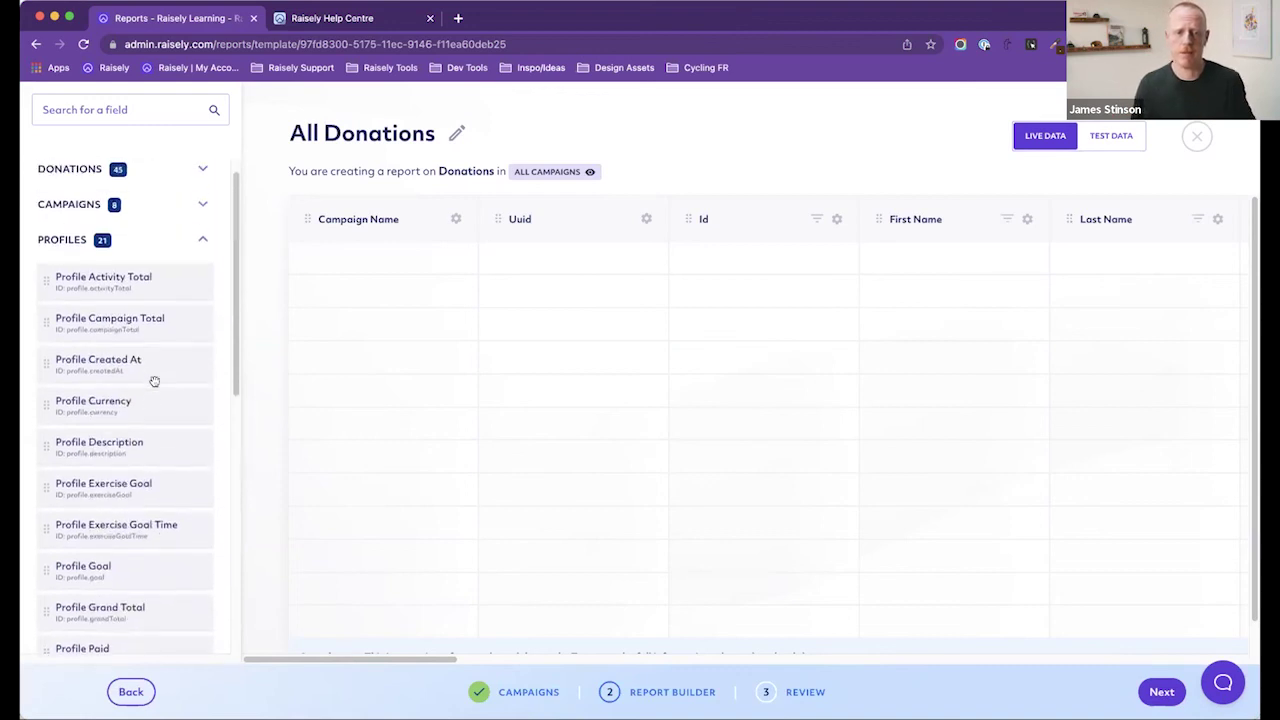
click(200, 262)
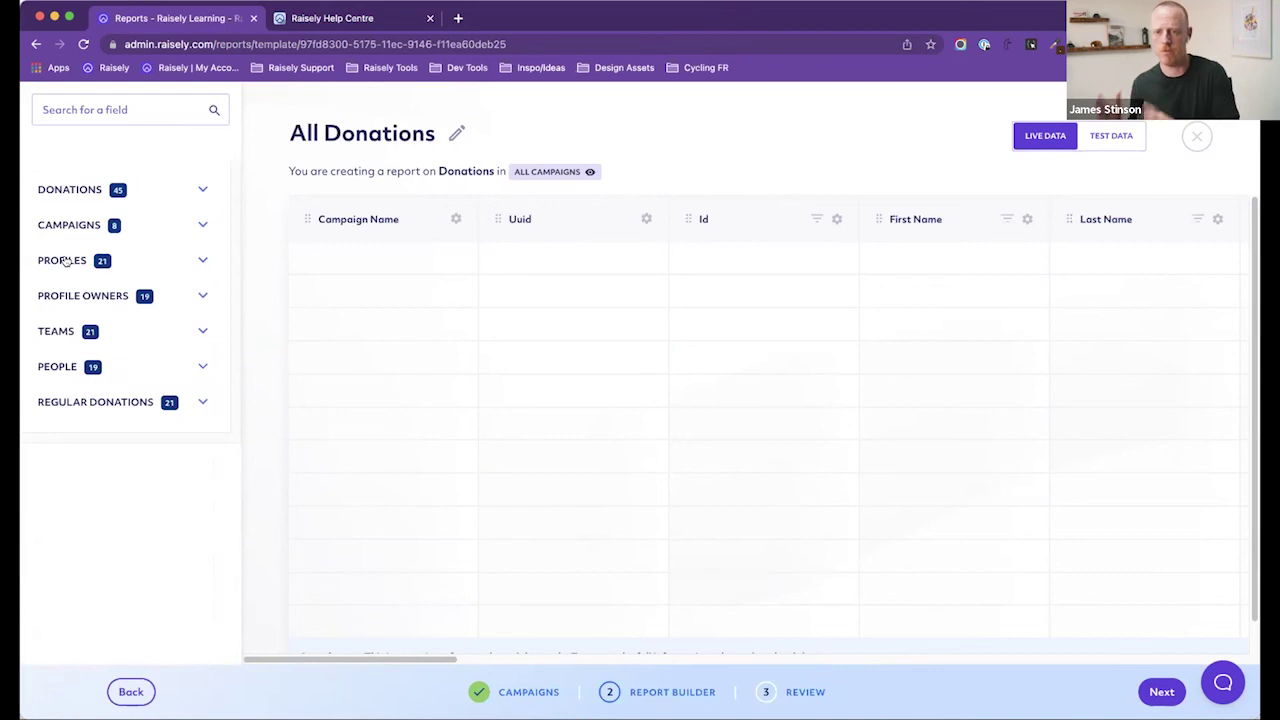
Leave the report builder for the admin.raisely.com home page and open Custom Fields in the organisation settings.
click(131, 692)
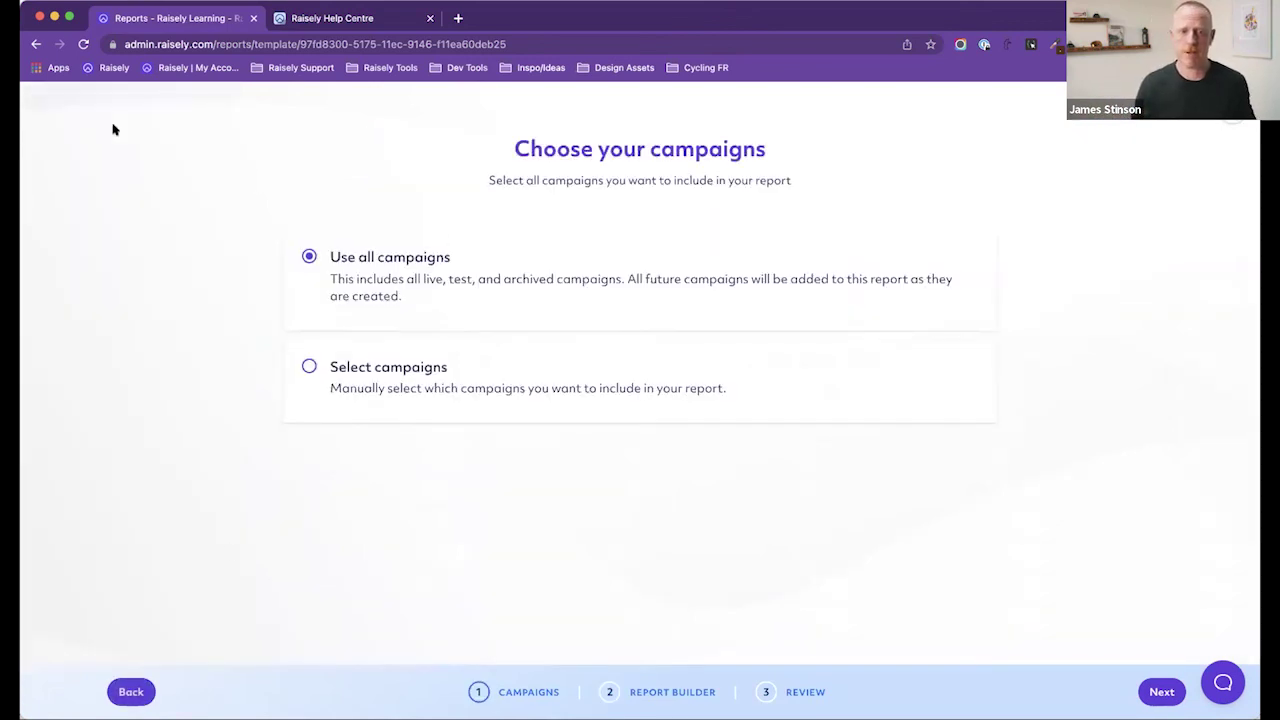
click(222, 44)
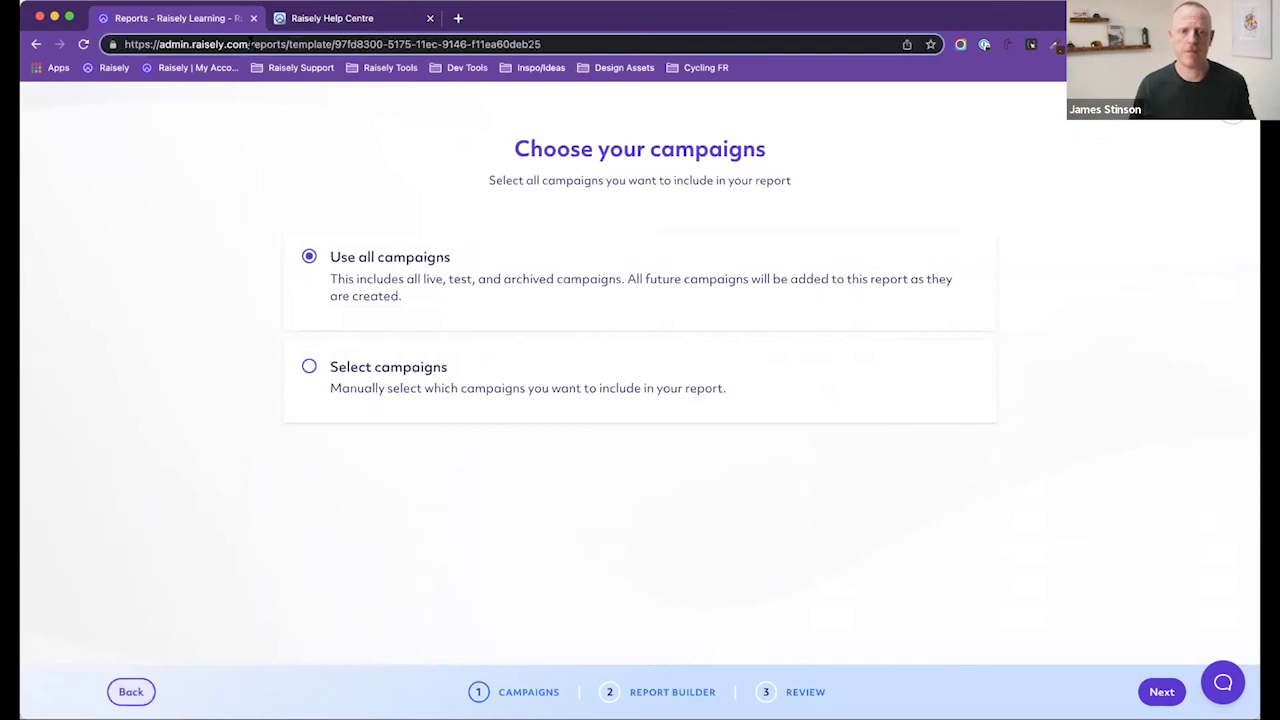
drag(249, 44, 776, 50)
key(BackSpace)
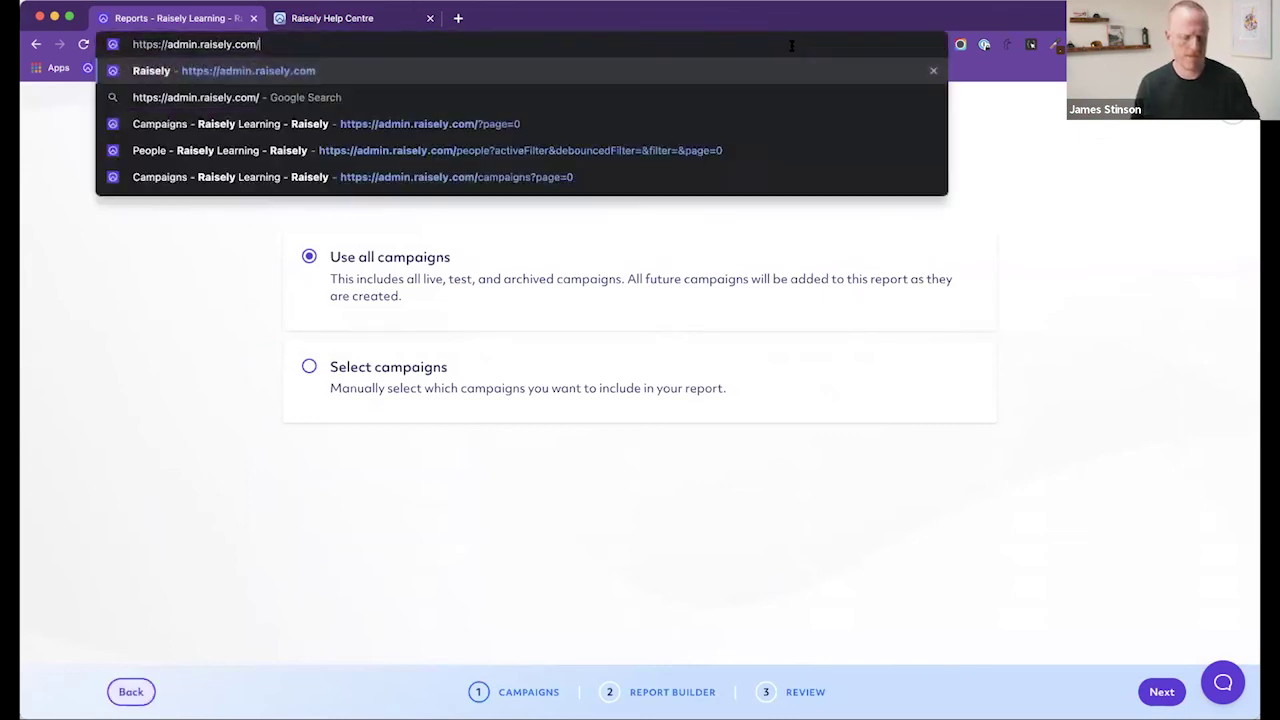
key(Return)
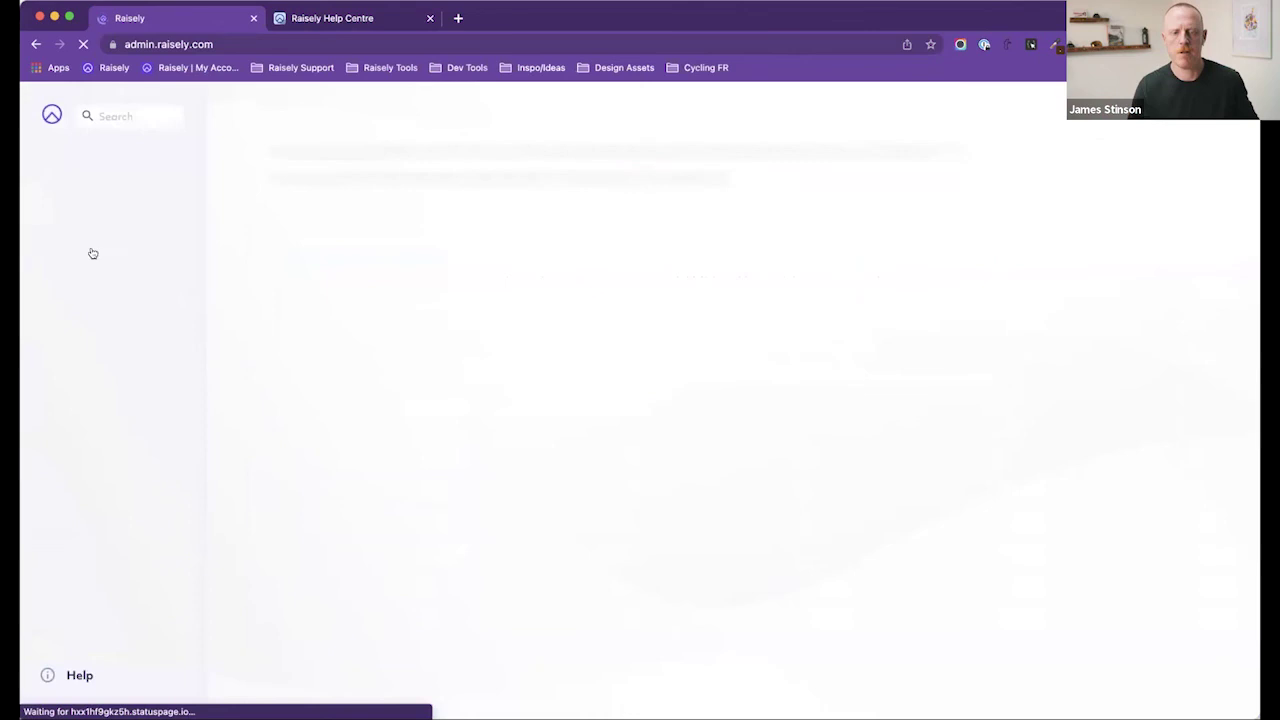
click(103, 632)
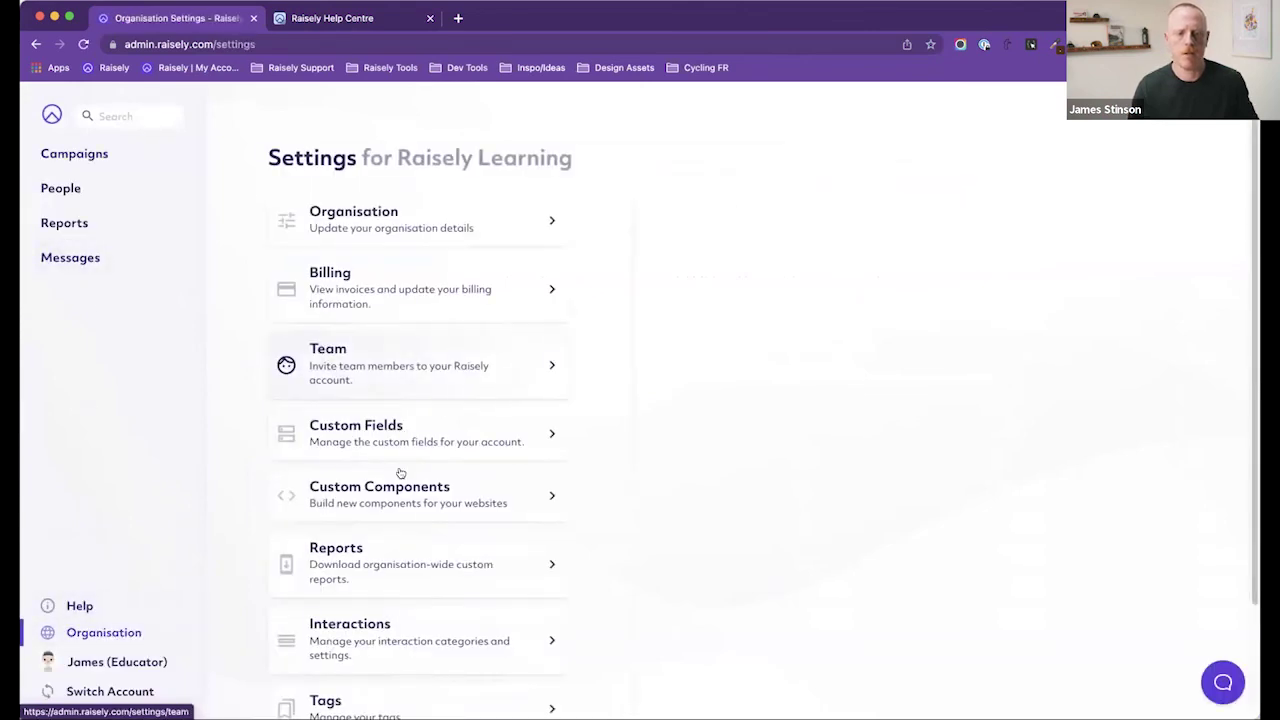
click(380, 430)
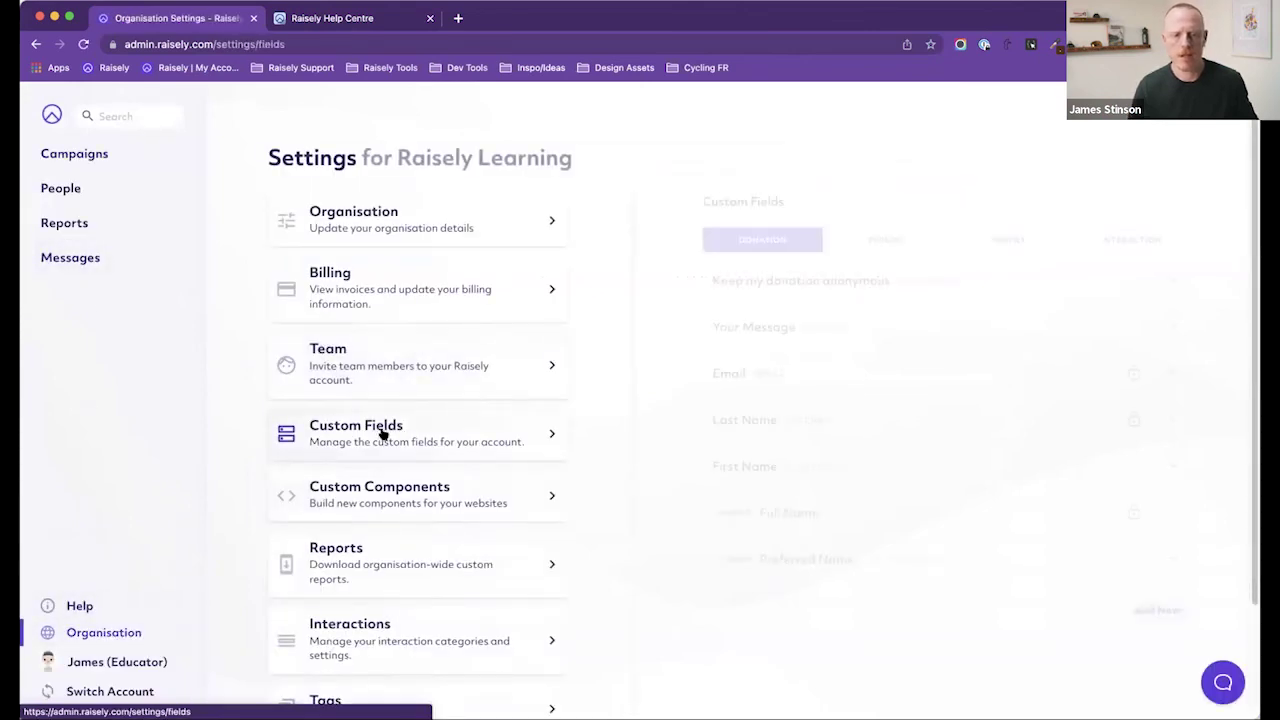
Compare the custom field lists for donations, persons and profiles, ending on the Profile fields.
click(895, 242)
click(968, 241)
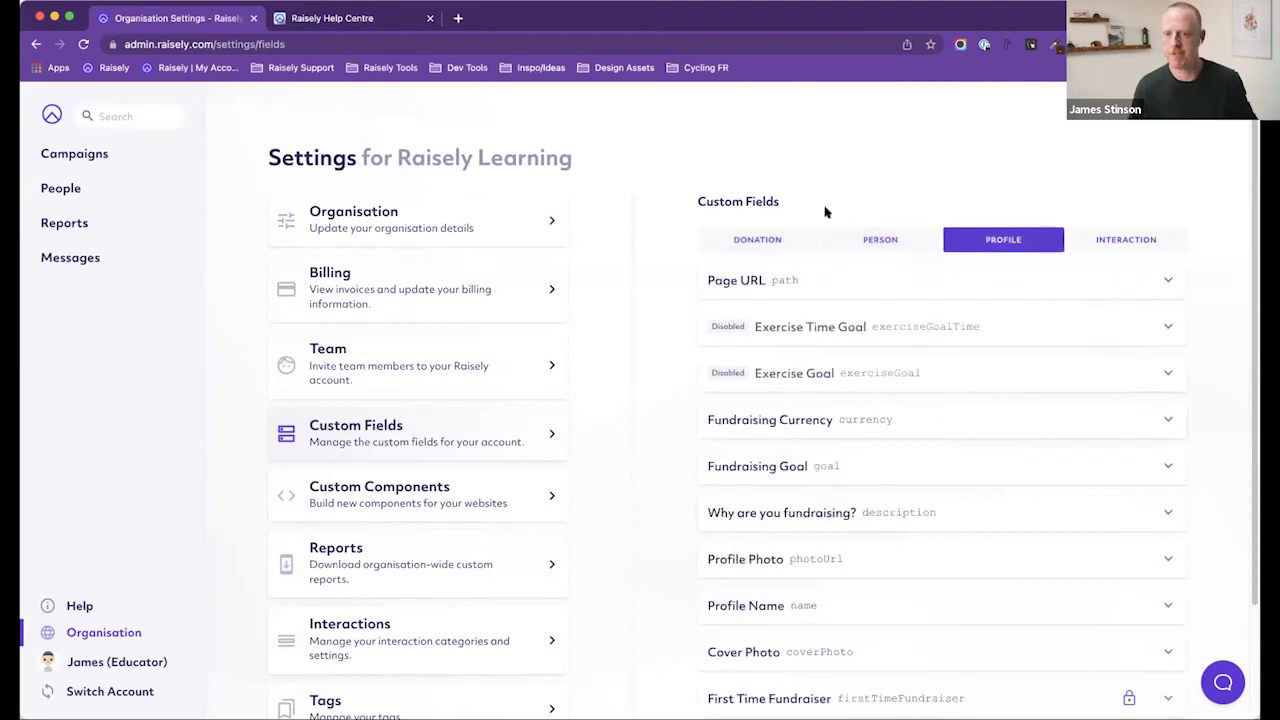
click(798, 240)
click(869, 241)
click(958, 241)
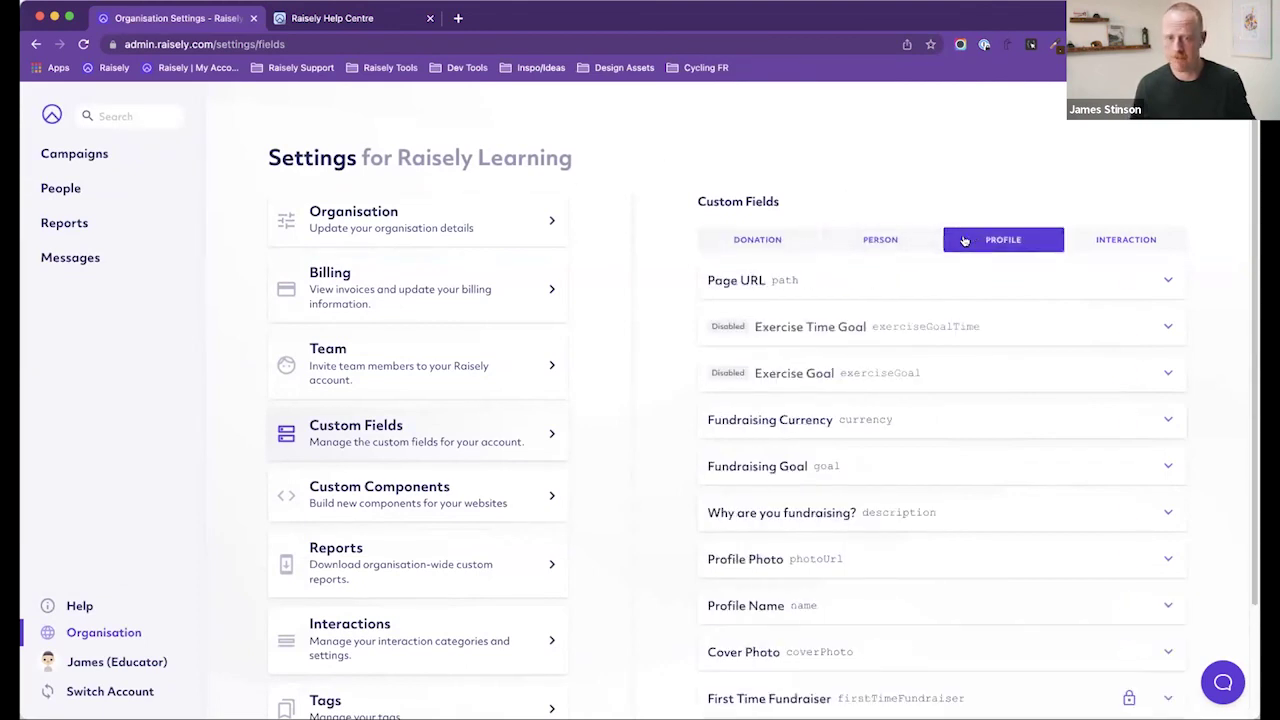